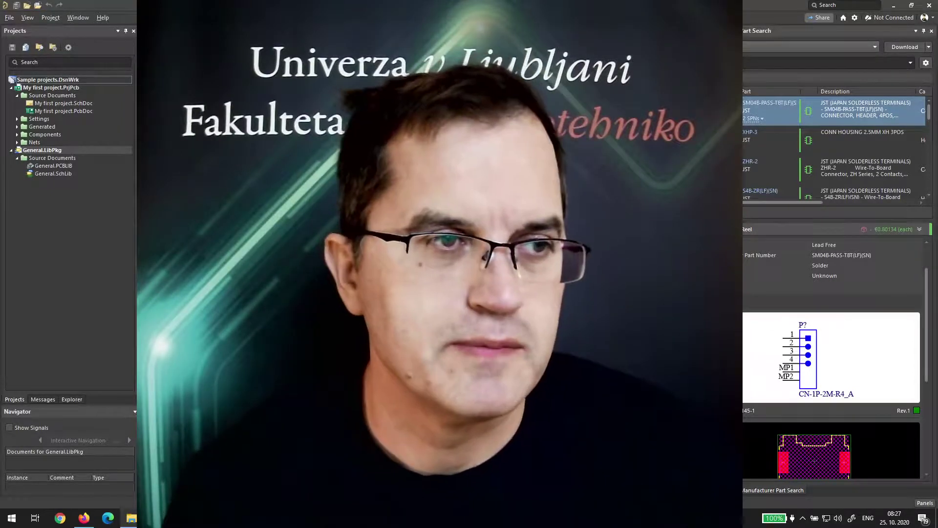
Switch from Altium Designer to the browser showing the GrabCAD member's 3D model profile
{"action": "key", "text": "alt+Tab"}
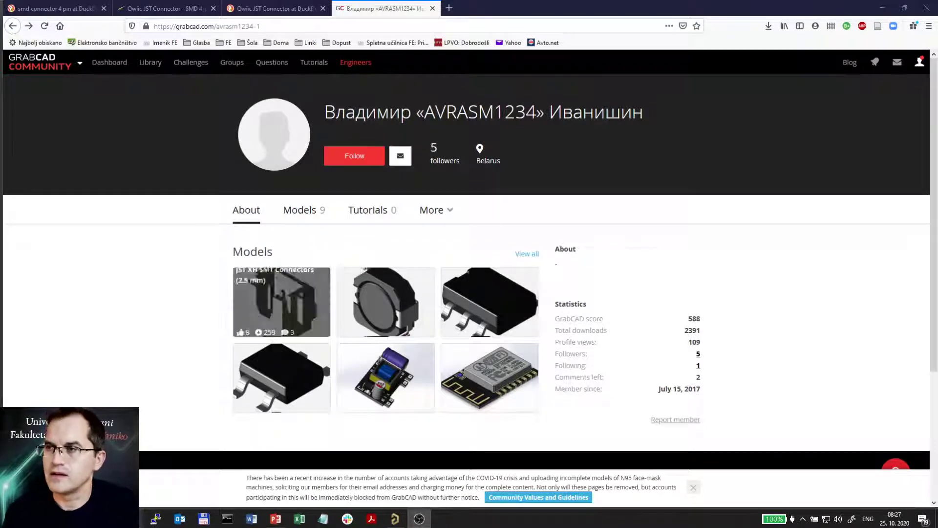
Open the JST XH SMT Connectors (2.5 mm) model page and browse through its renders
{"action": "left_click", "coordinate": [290, 304]}
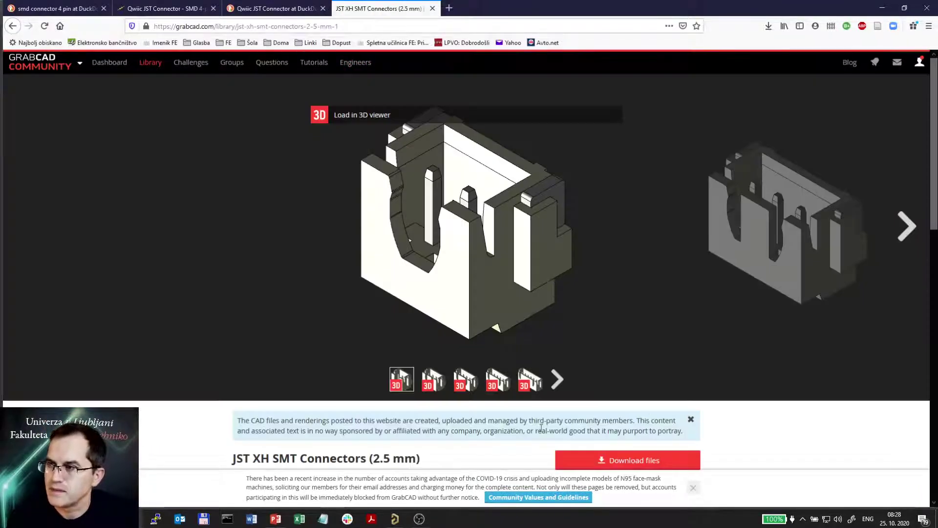
{"action": "left_click", "coordinate": [433, 382]}
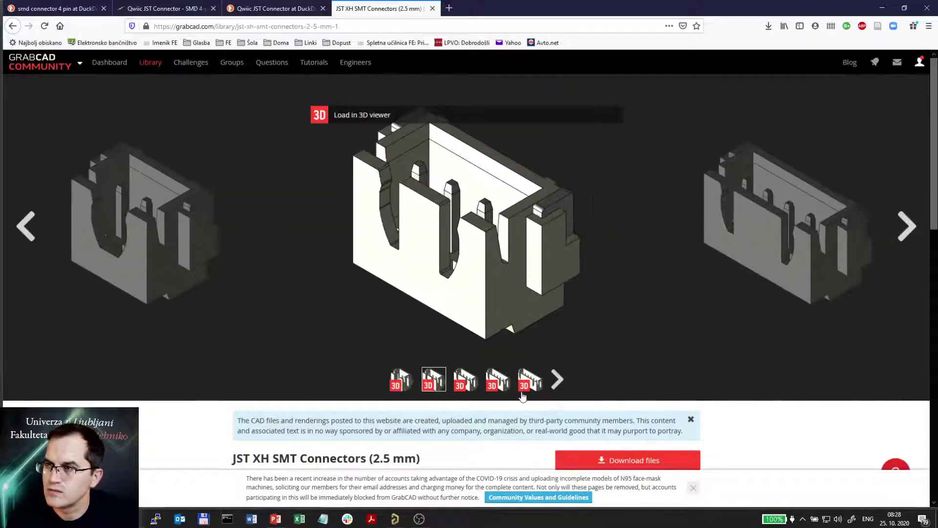
{"action": "left_click", "coordinate": [466, 380]}
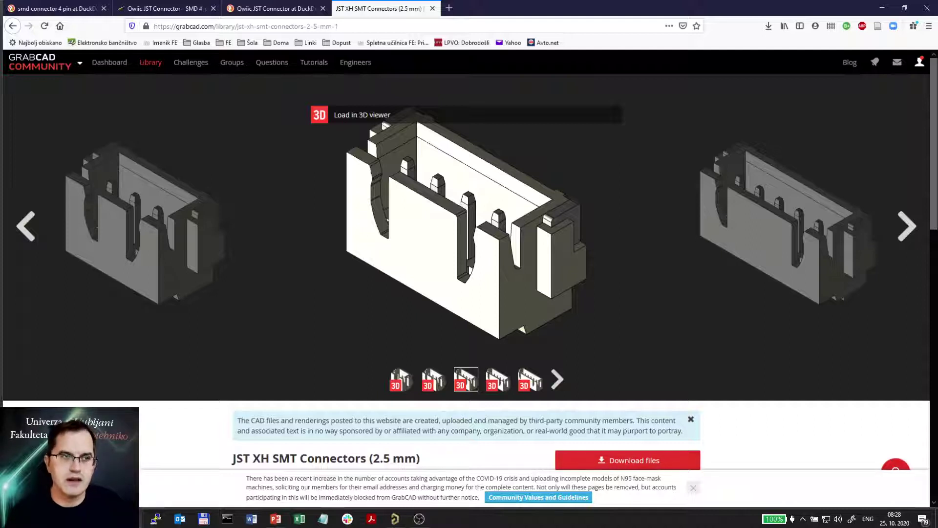
Bring up the File Explorer window for D:\Altium\3Dmodels holding S4B-XH-SM4-TB.STEP
{"action": "left_click", "coordinate": [139, 523]}
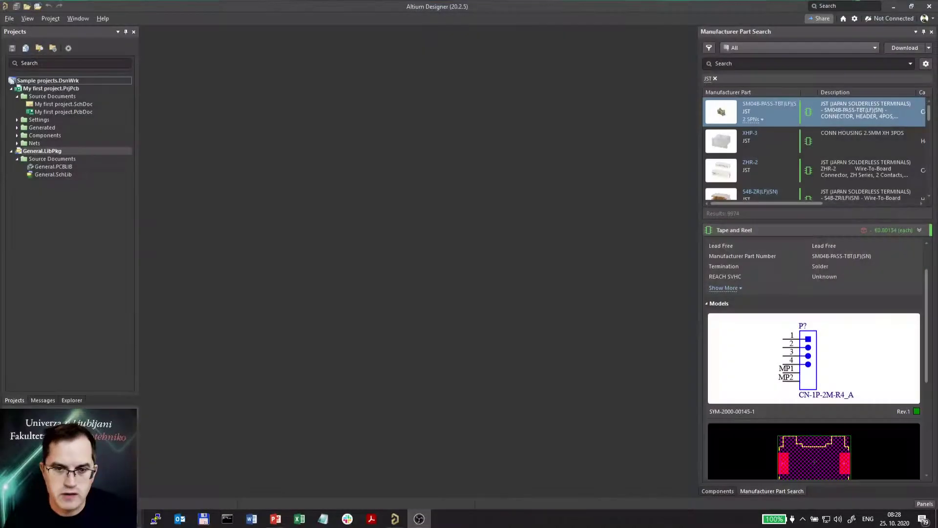
{"action": "mouse_move", "coordinate": [139, 522]}
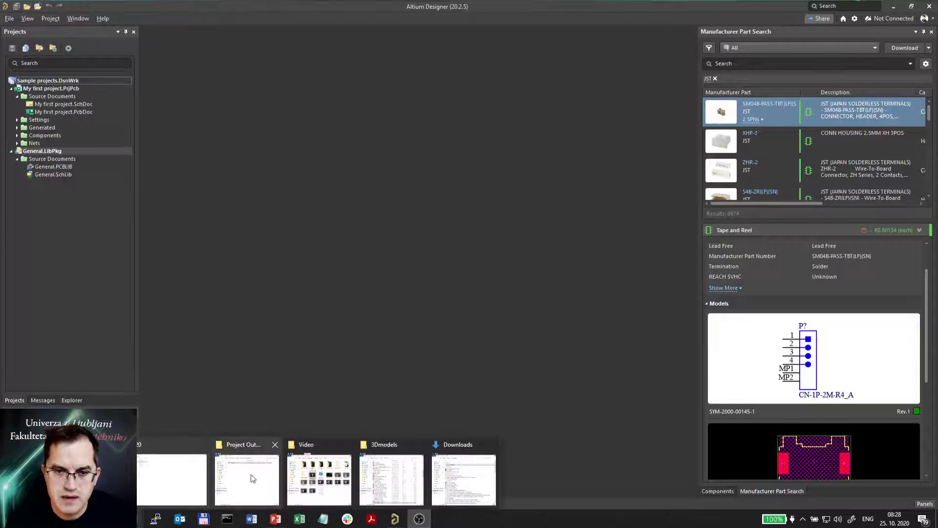
{"action": "left_click", "coordinate": [393, 472]}
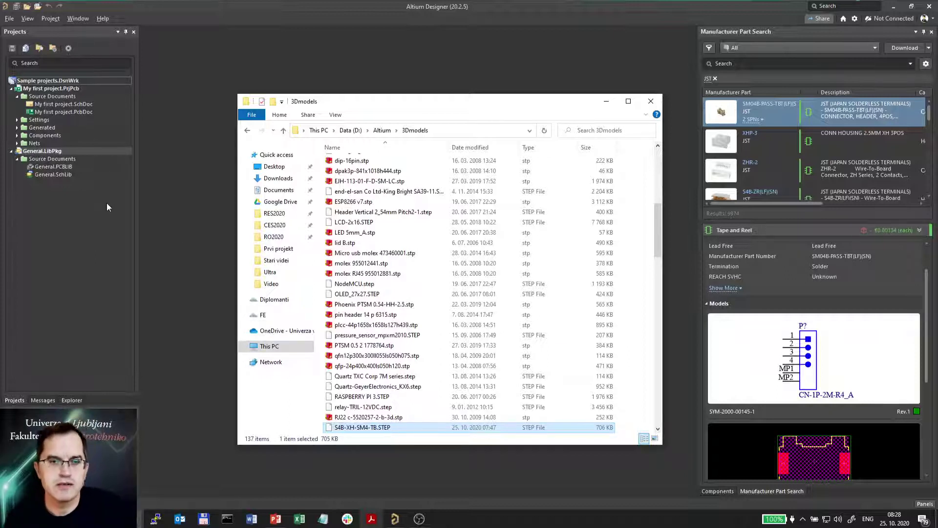
Drag Kon_Tipk.IntLib from Altium\LAE libs into Altium's Projects and choose to extract its sources
{"action": "left_click", "coordinate": [380, 131]}
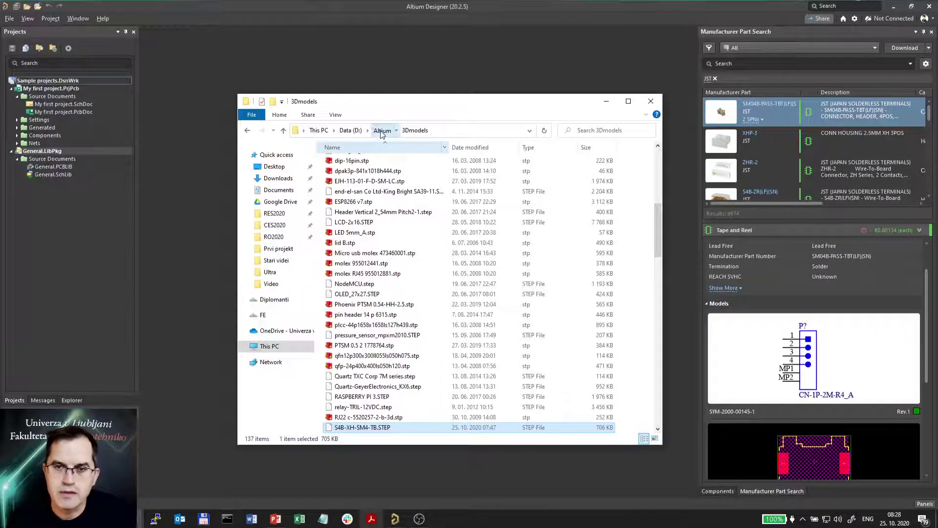
{"action": "double_click", "coordinate": [371, 202]}
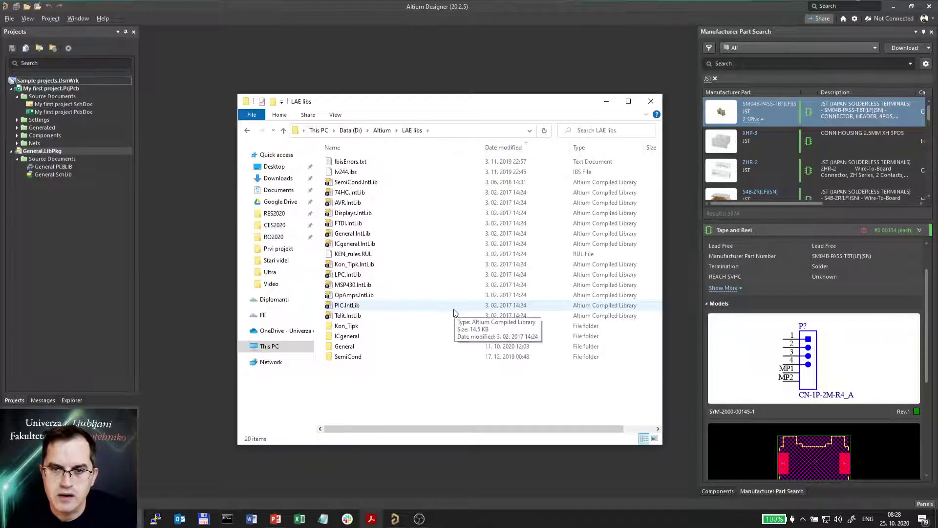
{"action": "left_click", "coordinate": [355, 265]}
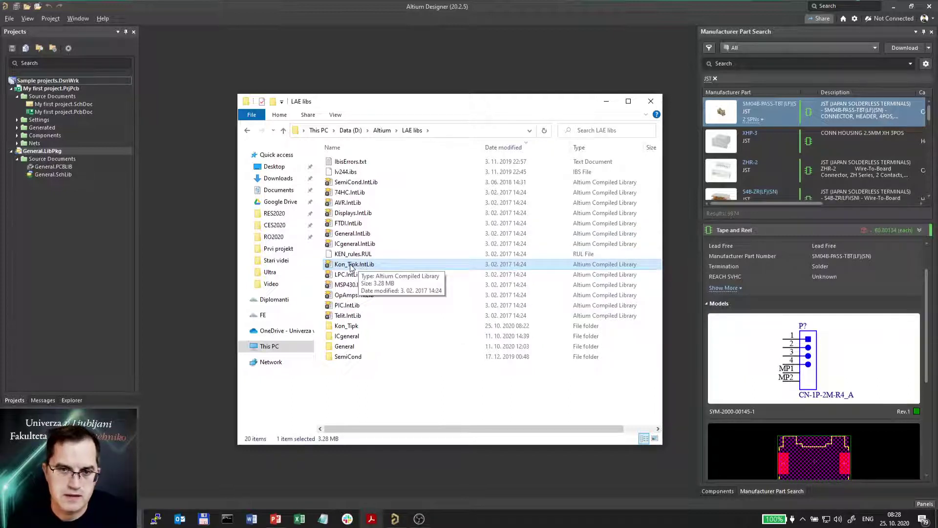
{"action": "left_click_drag", "start_coordinate": [355, 267], "coordinate": [126, 256]}
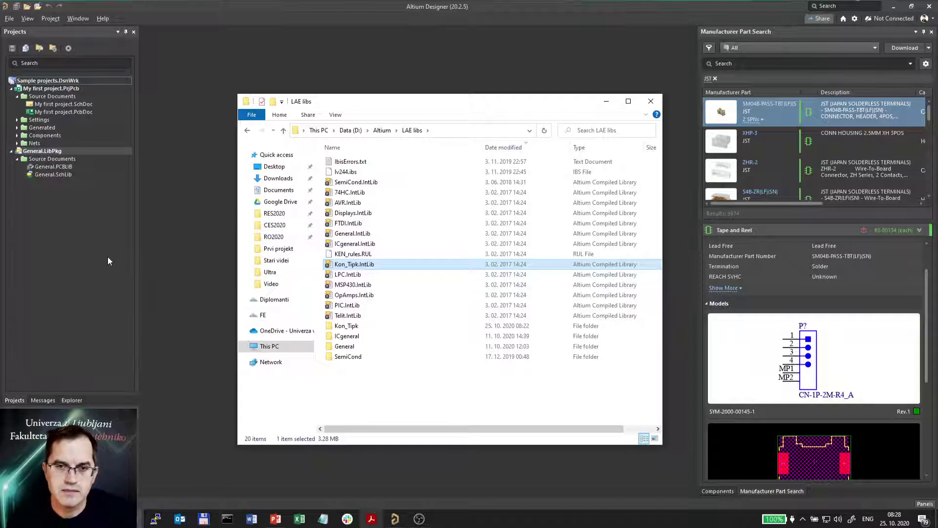
{"action": "left_click_drag", "start_coordinate": [276, 159], "coordinate": [333, 114]}
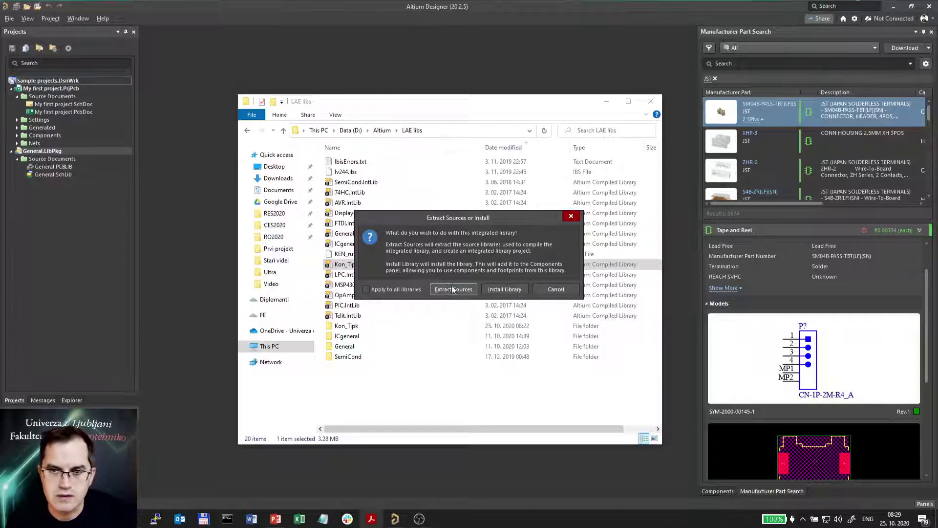
{"action": "left_click", "coordinate": [453, 289]}
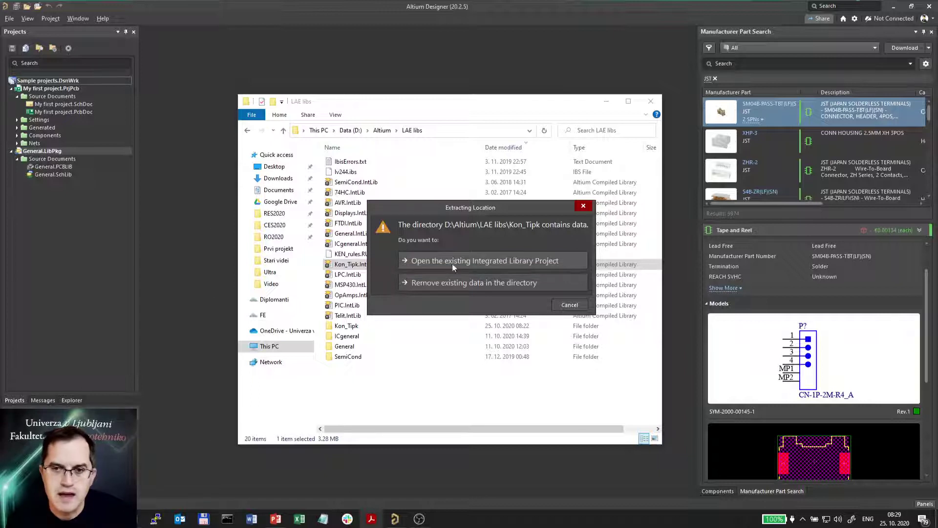
{"action": "left_click", "coordinate": [490, 260]}
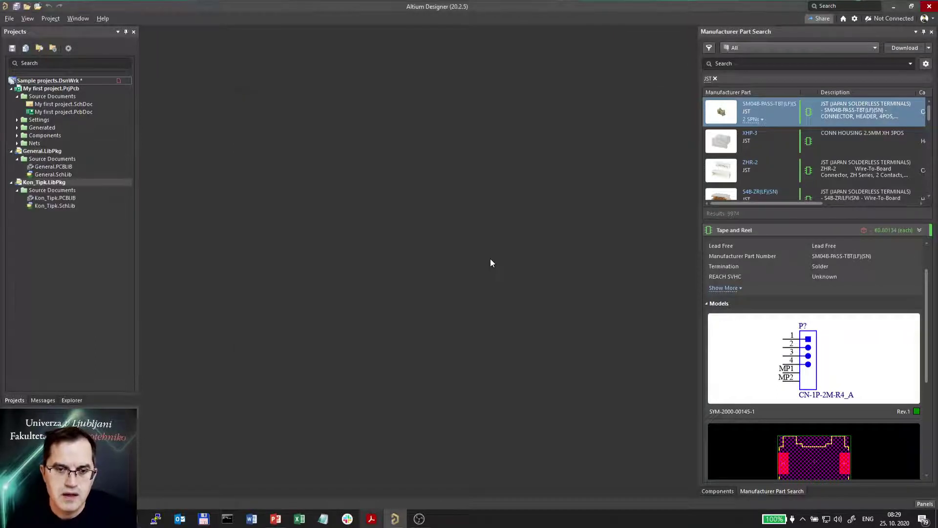
{"action": "mouse_move", "coordinate": [131, 519]}
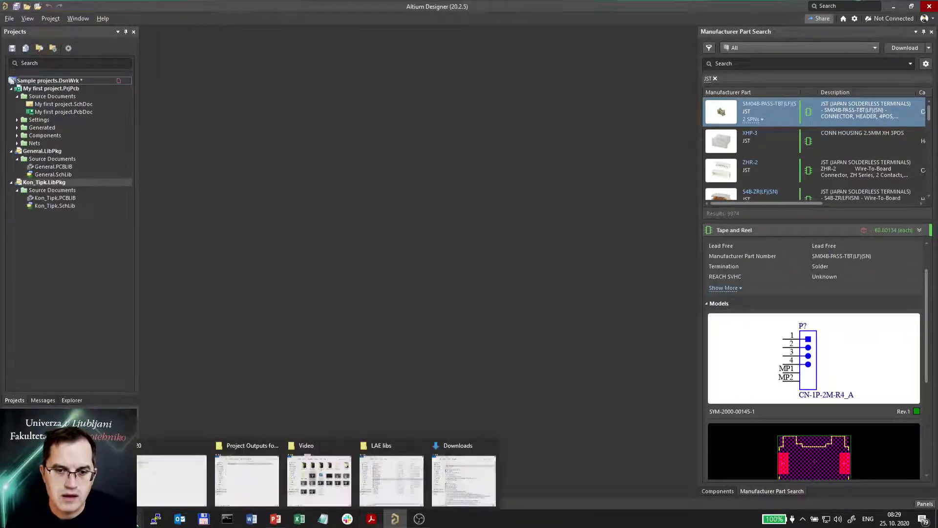
{"action": "left_click", "coordinate": [402, 487]}
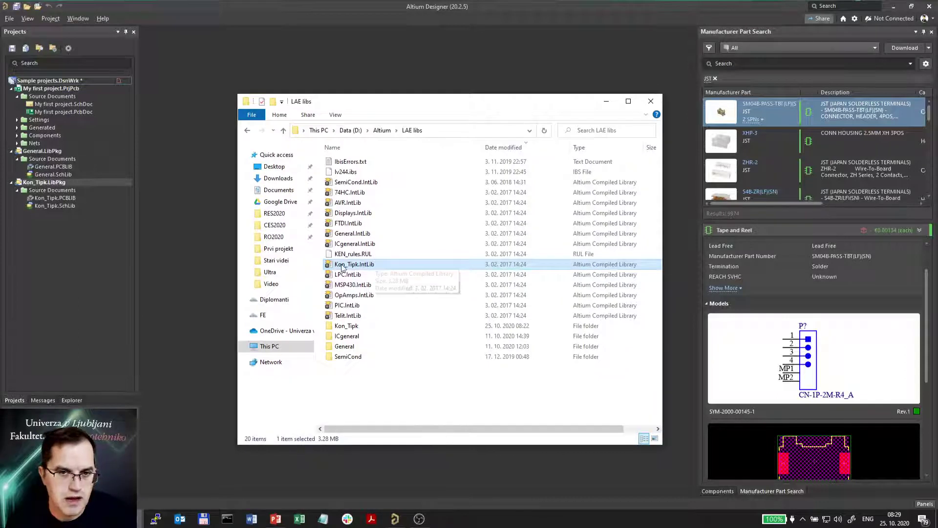
{"action": "left_click", "coordinate": [349, 327]}
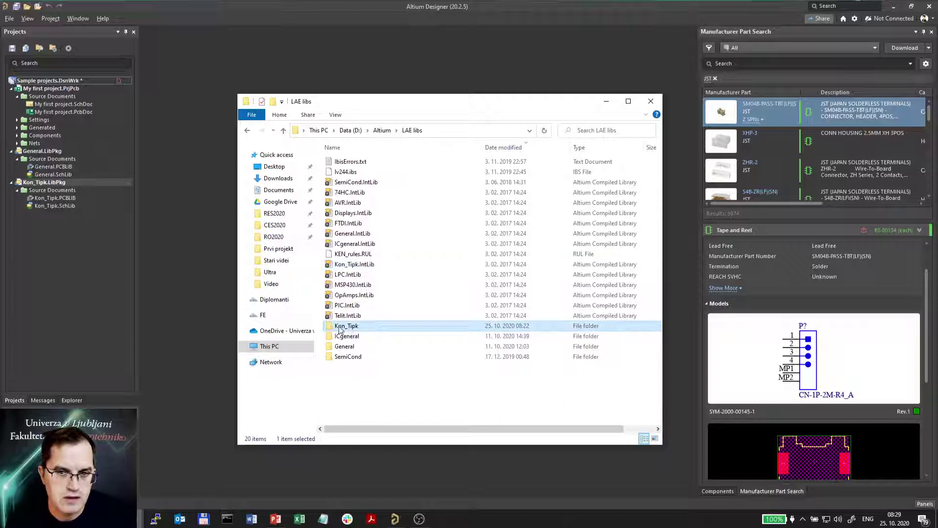
{"action": "double_click", "coordinate": [341, 330]}
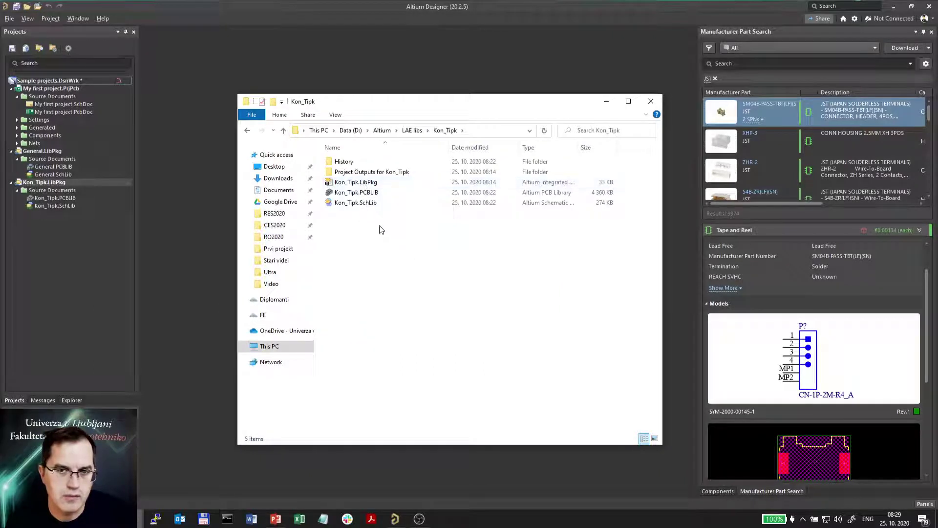
{"action": "left_click_drag", "start_coordinate": [385, 240], "coordinate": [364, 183]}
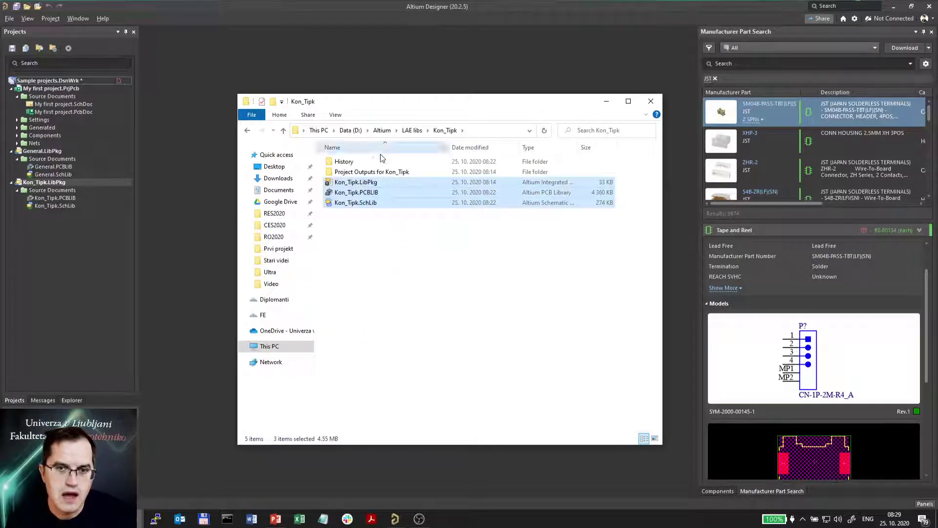
{"action": "double_click", "coordinate": [370, 172]}
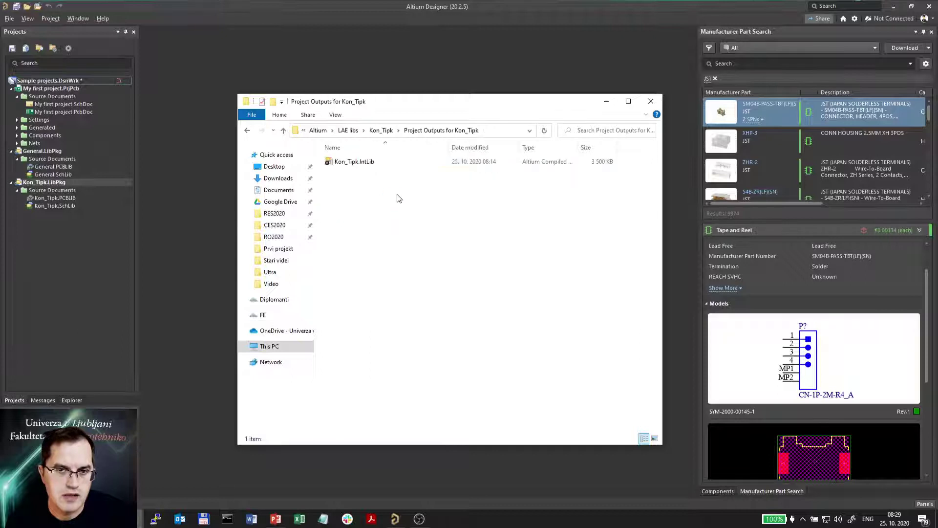
{"action": "left_click_drag", "start_coordinate": [397, 197], "coordinate": [358, 162]}
{"action": "right_click", "coordinate": [363, 316]}
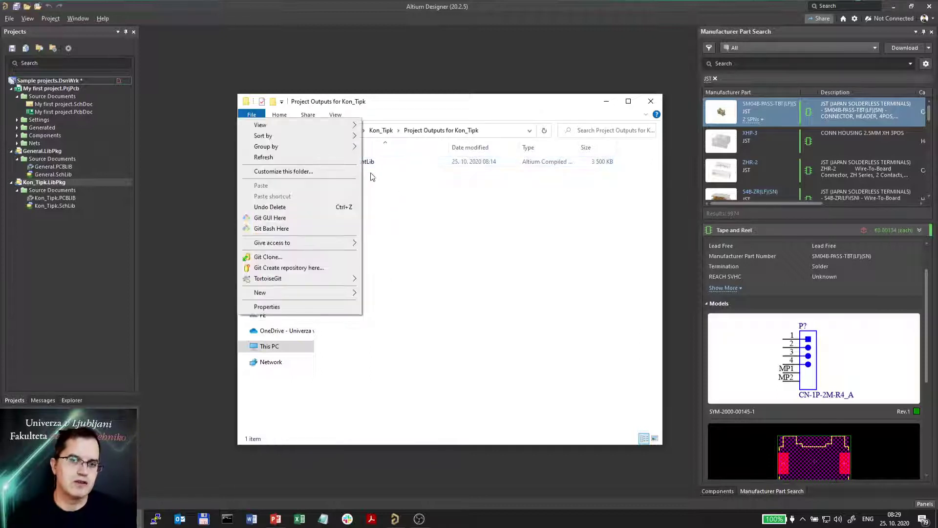
{"action": "left_click", "coordinate": [448, 285]}
{"action": "left_click", "coordinate": [380, 130]}
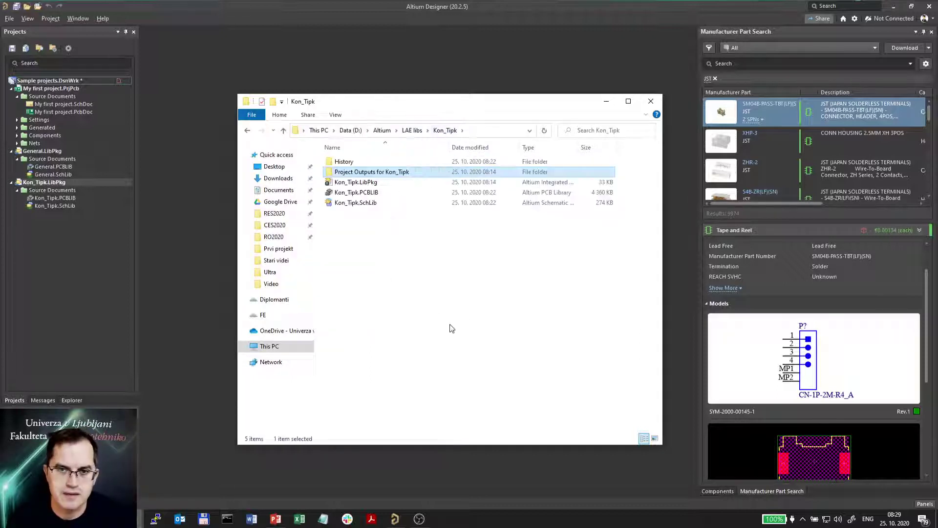
Open Kon_Tipk.PCBLIB and add a new footprint named JST XH SMT 4 2.5MM
{"action": "left_click", "coordinate": [84, 288]}
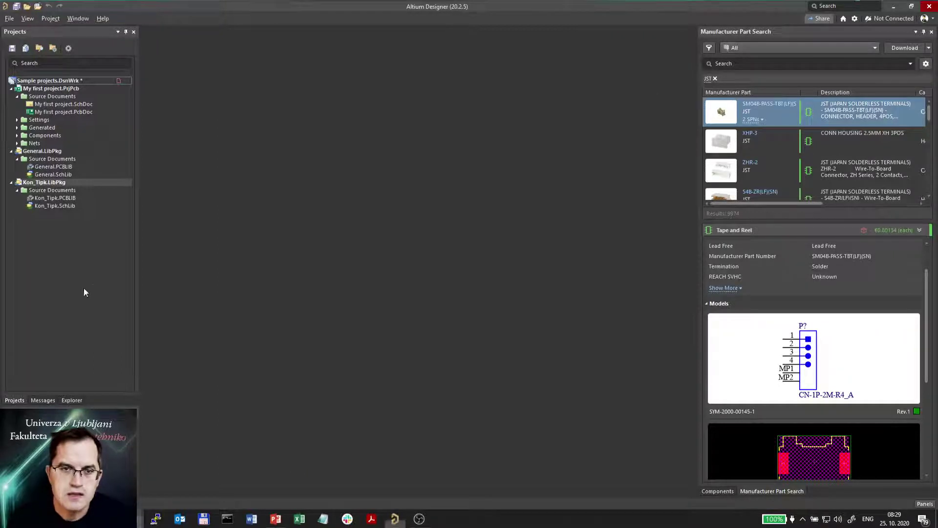
{"action": "left_click", "coordinate": [59, 198]}
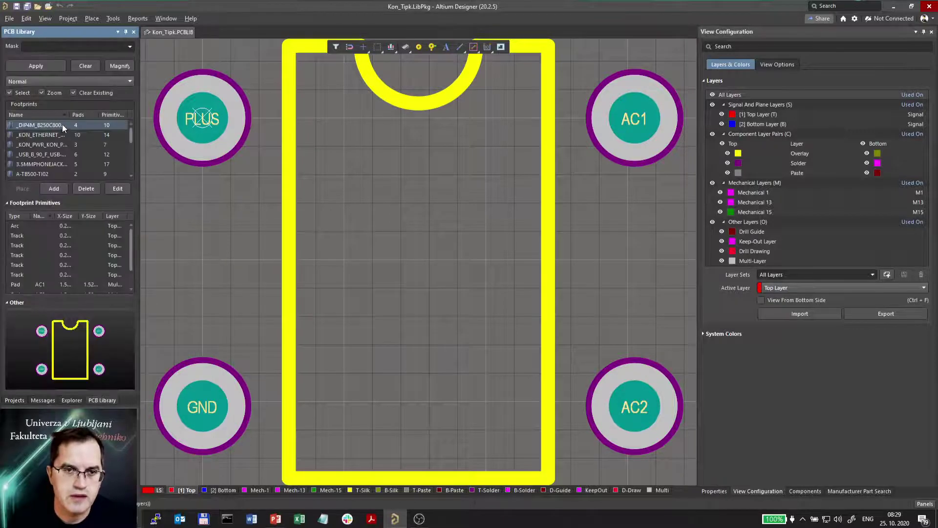
{"action": "left_click", "coordinate": [56, 188]}
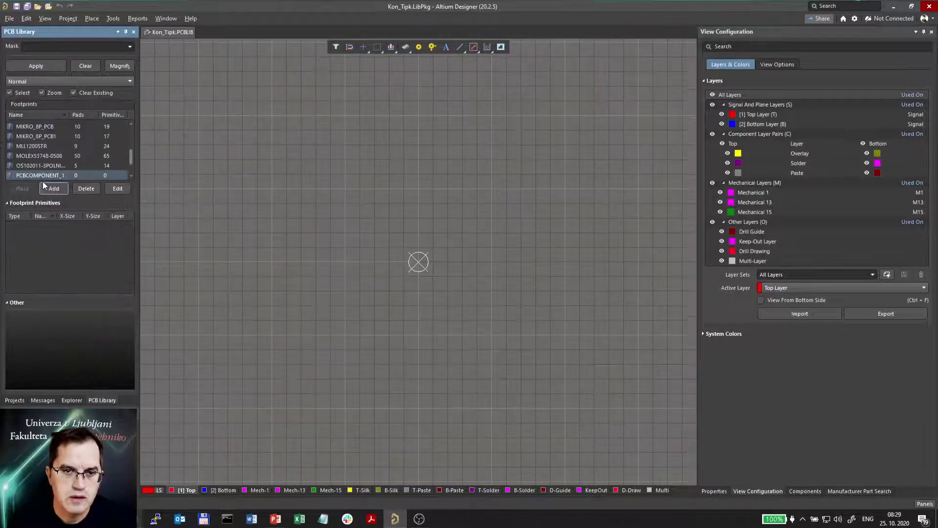
{"action": "double_click", "coordinate": [40, 174]}
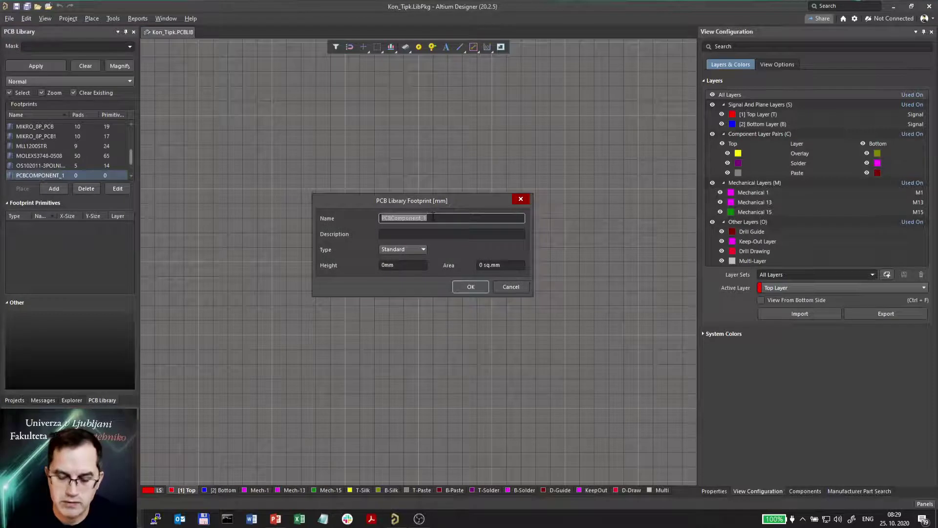
{"action": "type", "text": "JST "}
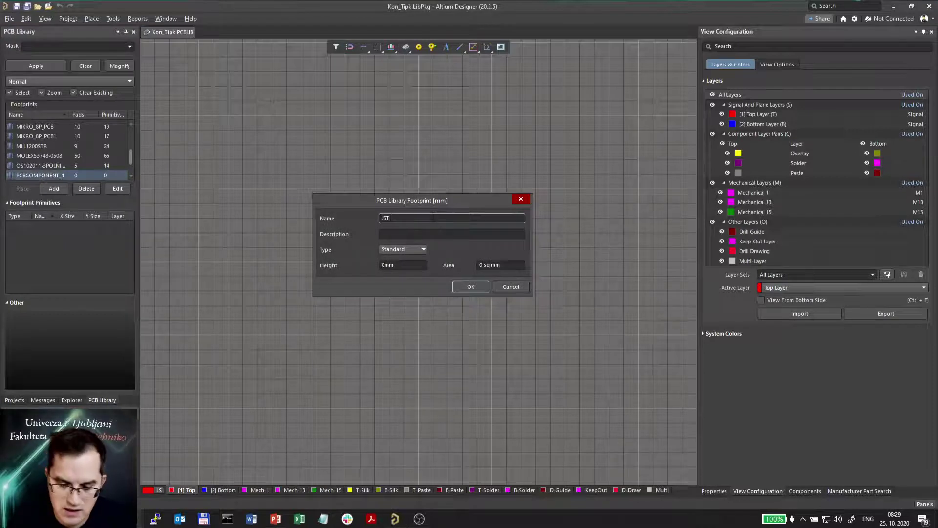
{"action": "type", "text": "XH SM"}
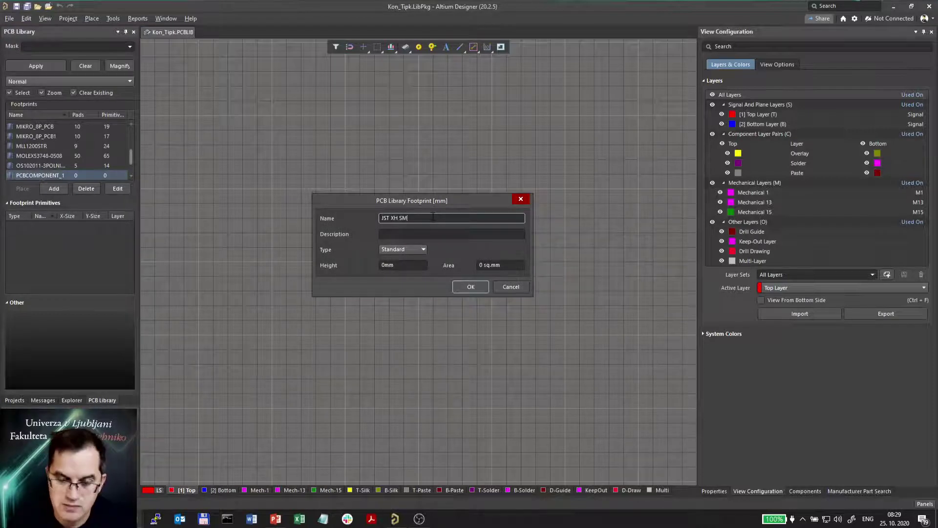
{"action": "type", "text": "T 4p"}
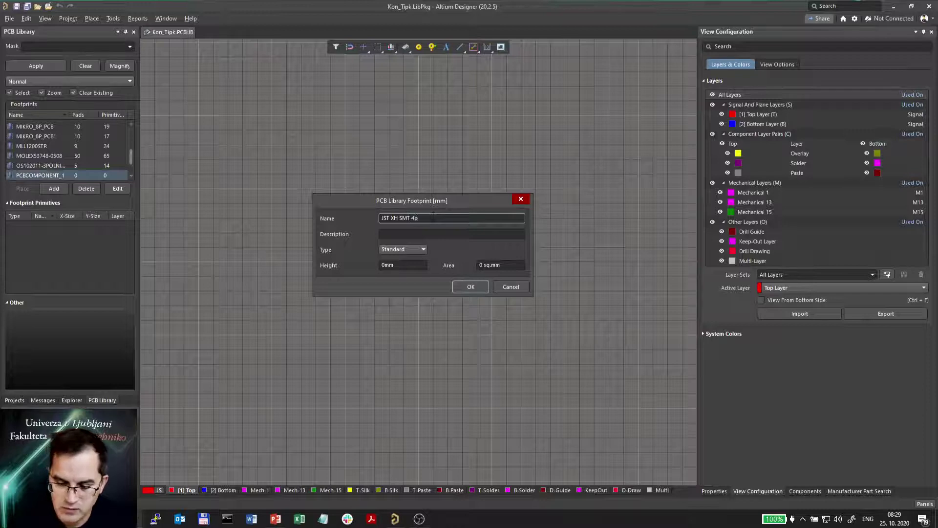
{"action": "key", "text": "BackSpace"}
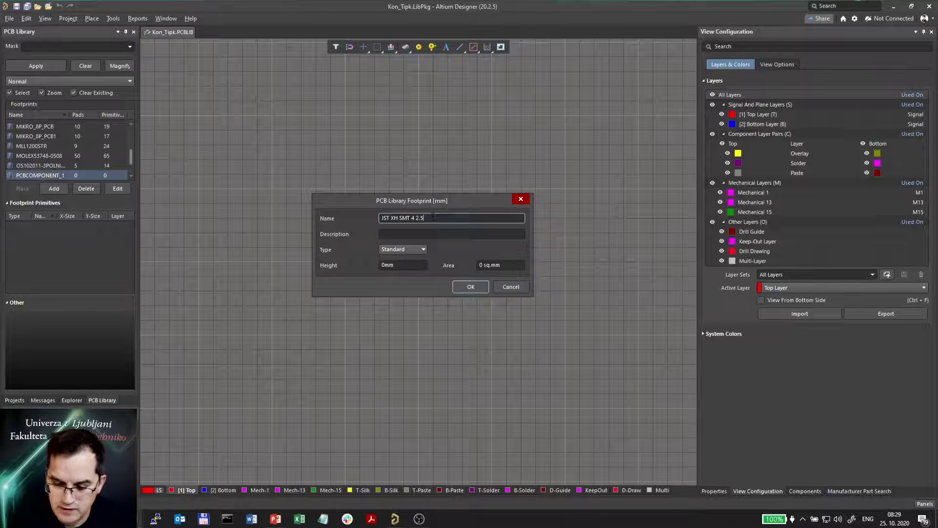
{"action": "left_click", "coordinate": [461, 289]}
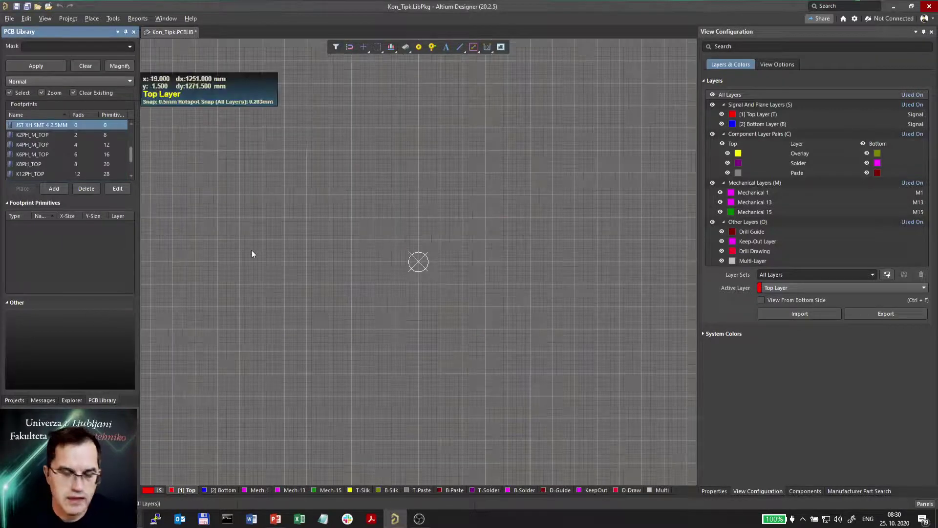
Start placing a 3D body using the S4B-XH-SM4-TB.STEP model file
{"action": "left_click", "coordinate": [113, 18]}
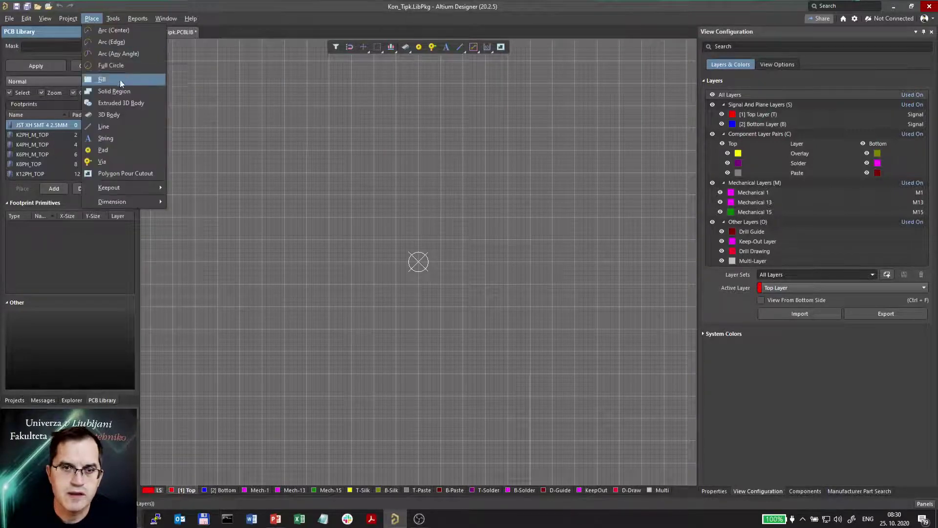
{"action": "left_click", "coordinate": [118, 106]}
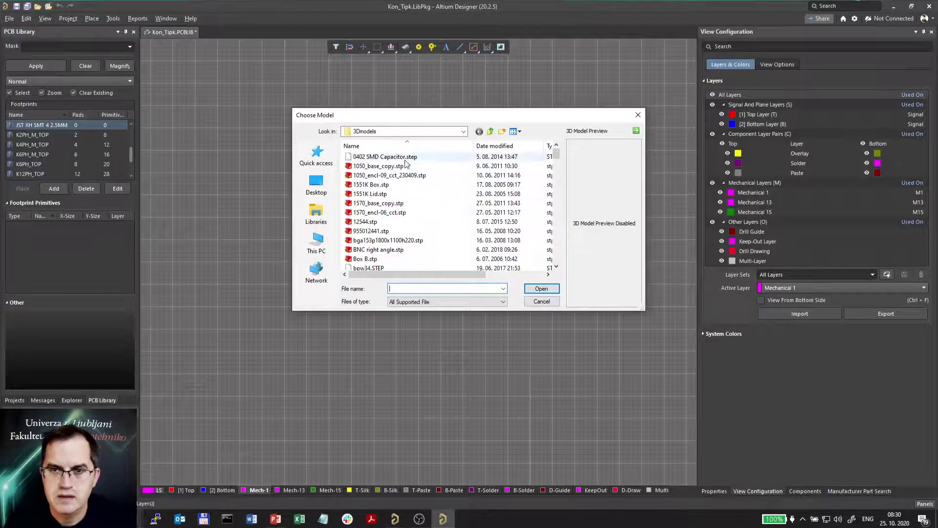
{"action": "left_click", "coordinate": [396, 194]}
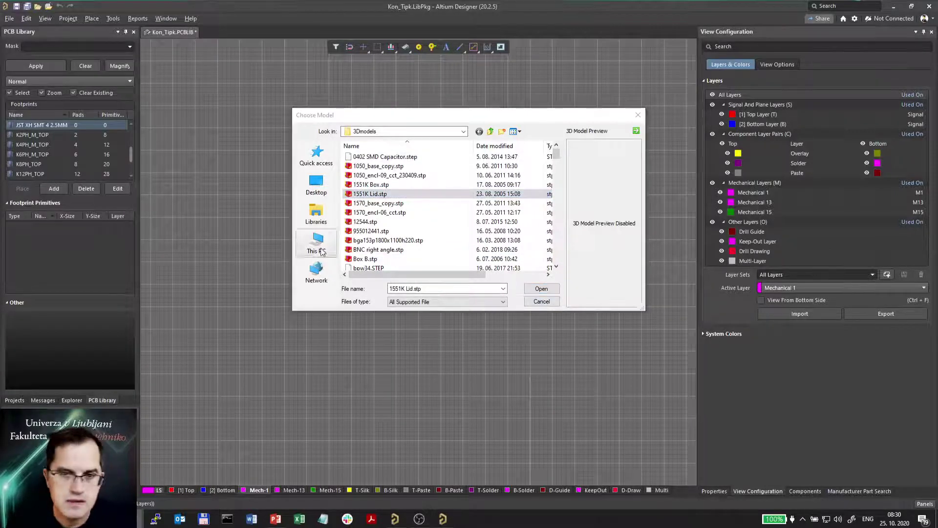
{"action": "key", "text": "s"}
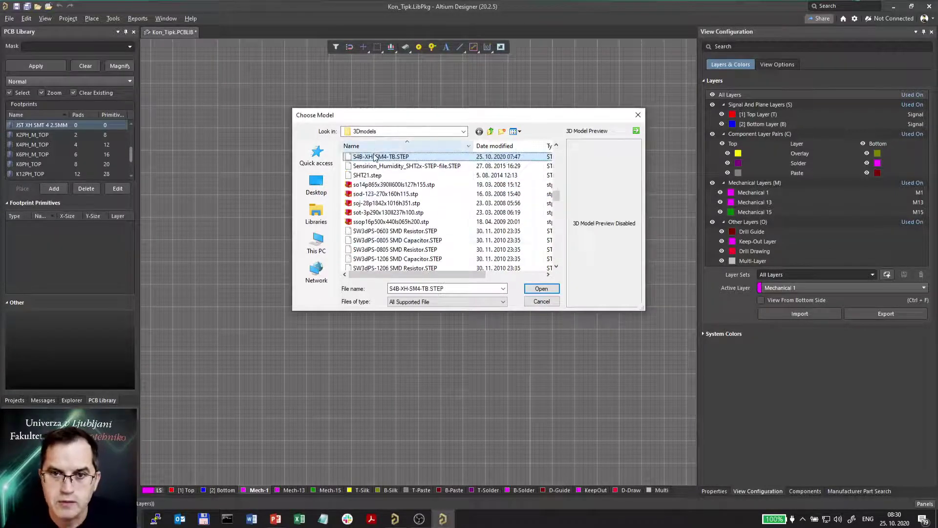
{"action": "key", "text": "Tab"}
{"action": "key", "text": "Return"}
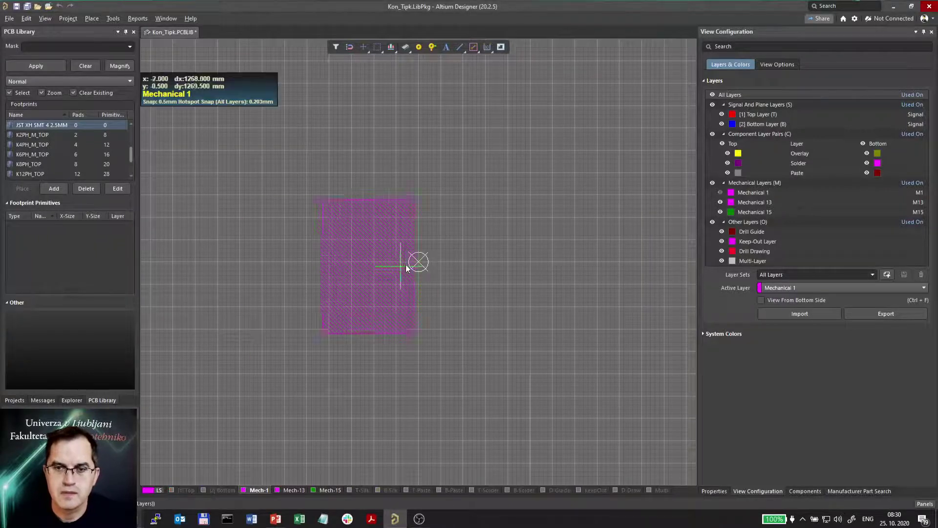
Place the S4B-XH-SM4-TB.STEP body at the footprint origin and inspect it in 3D and 2D
{"action": "left_click", "coordinate": [477, 263]}
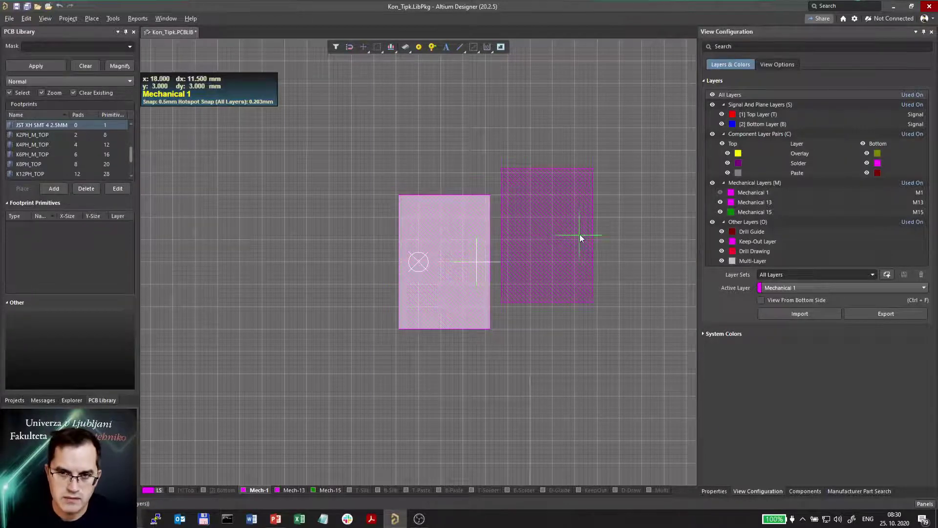
{"action": "key", "text": "Escape"}
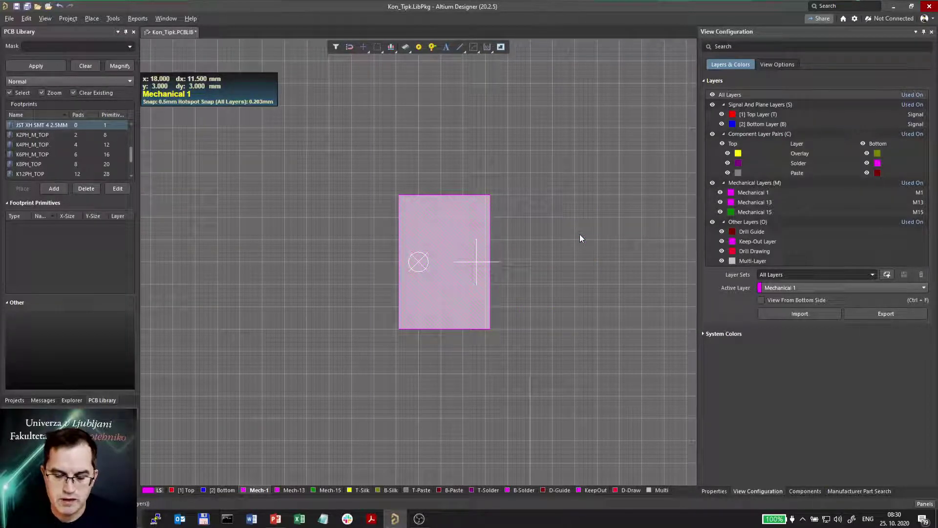
{"action": "key", "text": "3"}
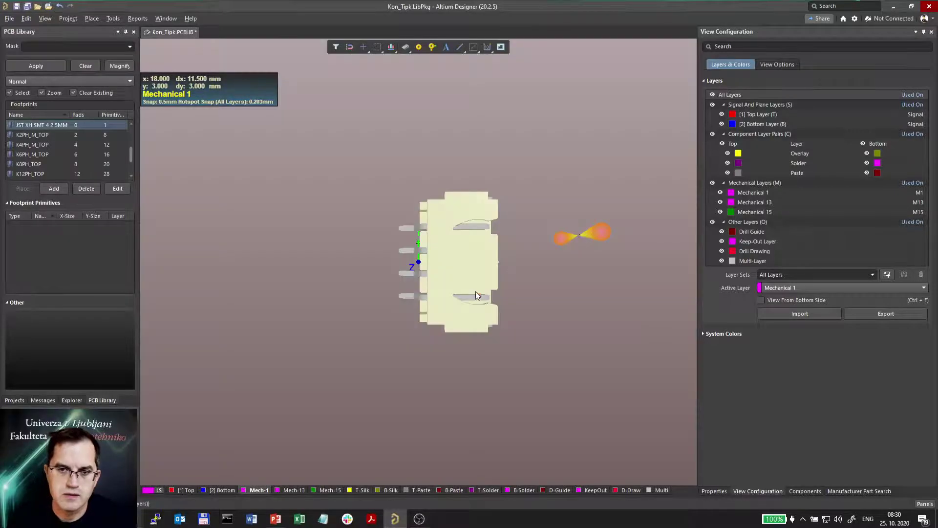
{"action": "right_click_drag", "start_coordinate": [441, 222], "coordinate": [585, 69], "text": "shift"}
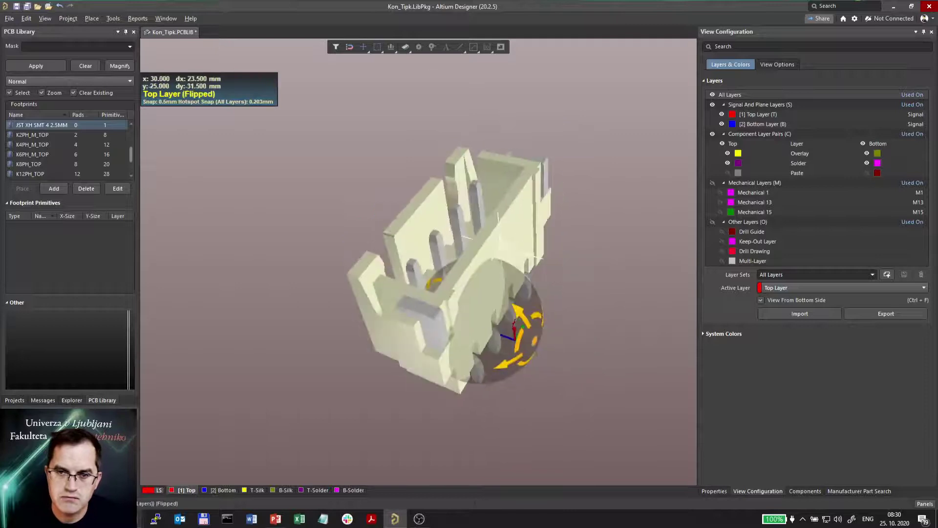
{"action": "right_click_drag", "start_coordinate": [513, 322], "coordinate": [428, 309], "text": "shift"}
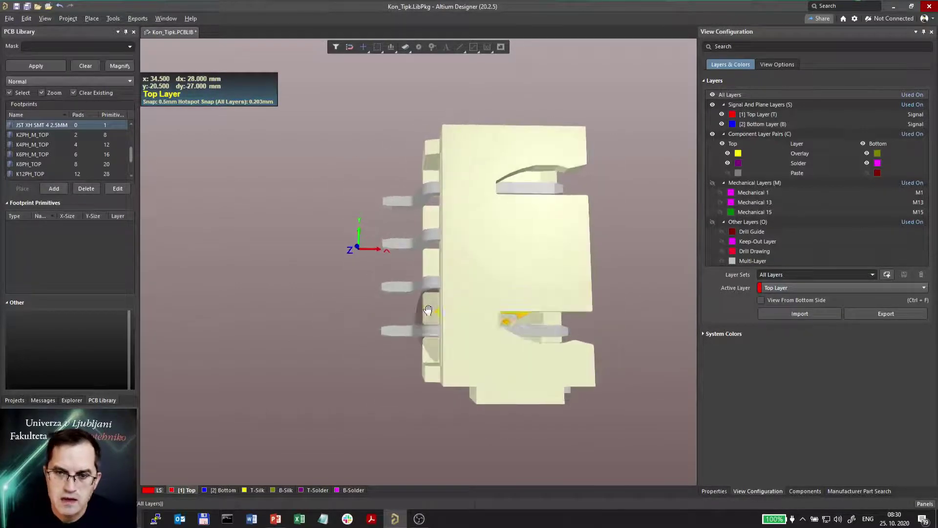
{"action": "key", "text": "2"}
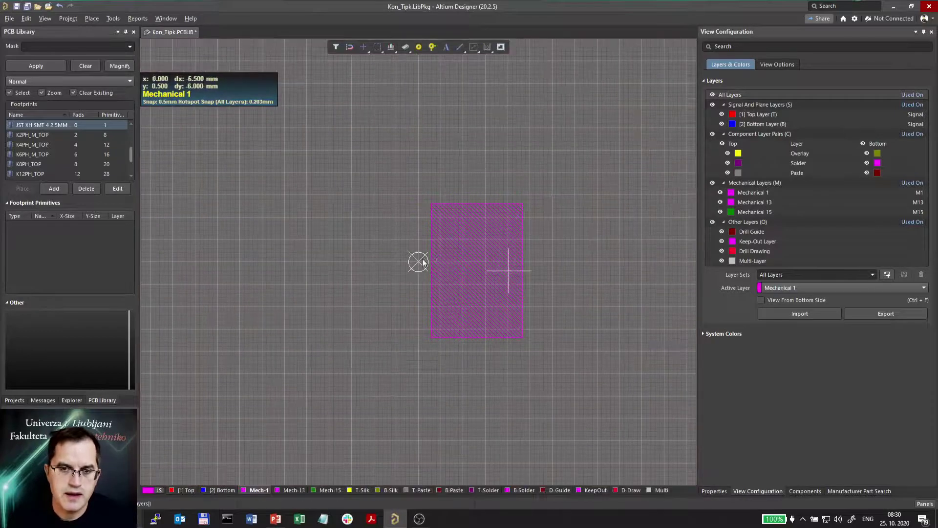
{"action": "scroll", "coordinate": [537, 298], "scroll_direction": "up", "scroll_amount": 2, "text": "ctrl"}
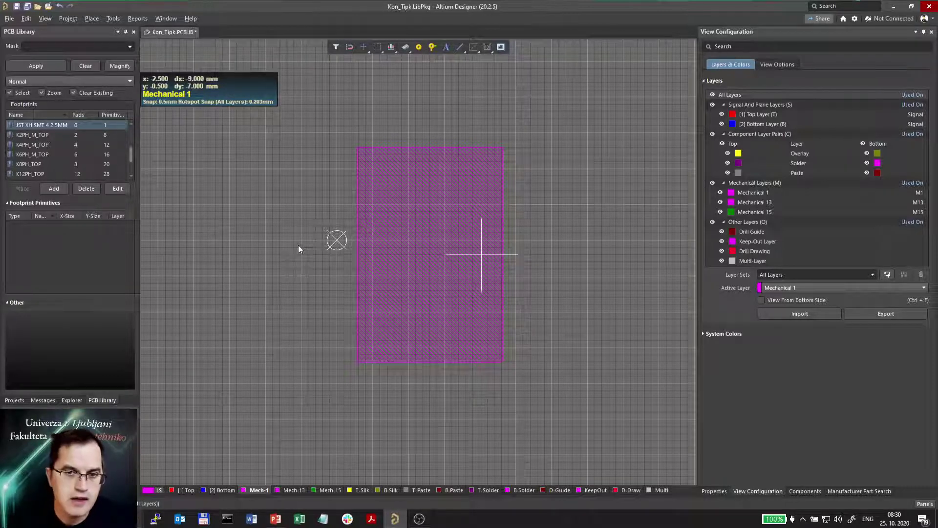
{"action": "key", "text": "3"}
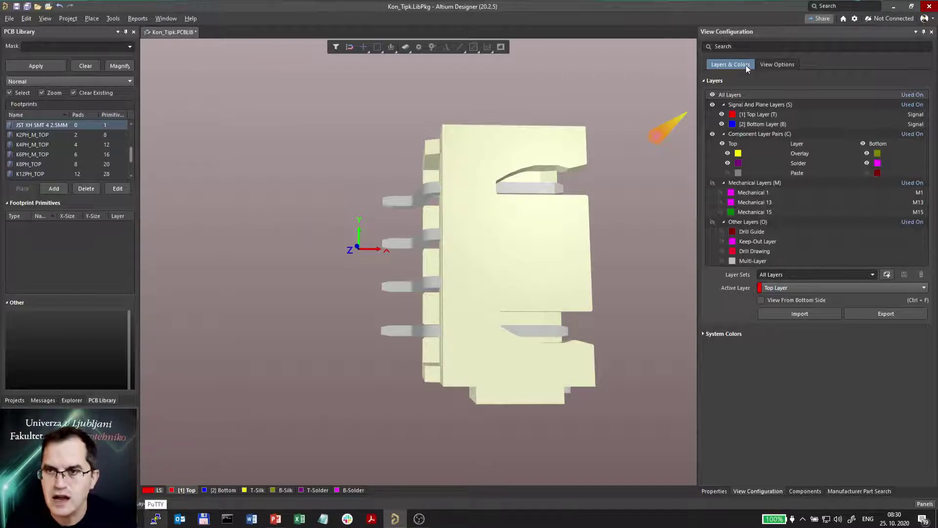
Turn on visibility of 3D Body Reference Point / Custom Snap Points in System Colors, then view top-down
{"action": "left_click", "coordinate": [787, 64]}
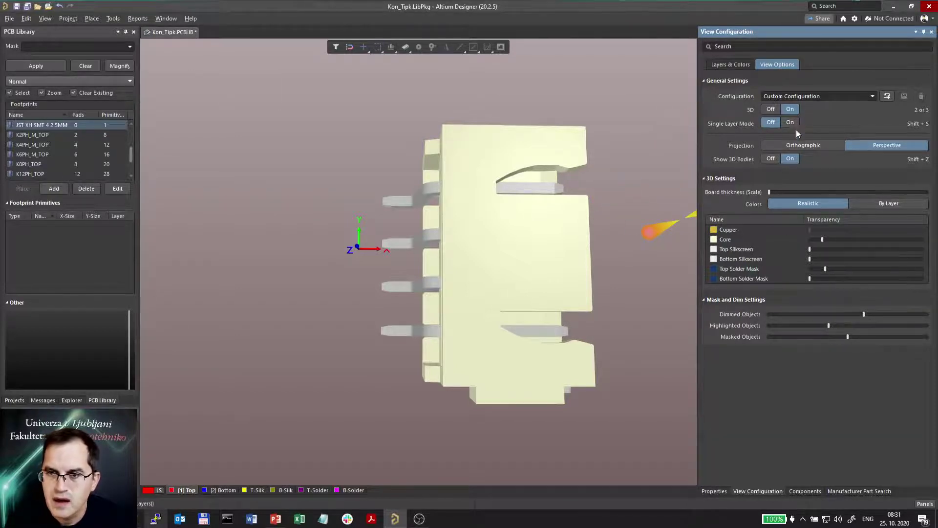
{"action": "left_click", "coordinate": [734, 63]}
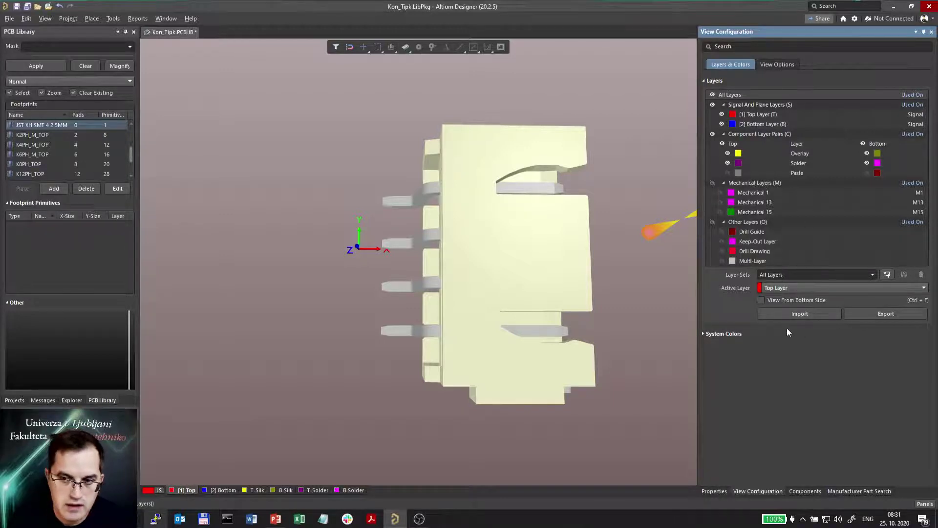
{"action": "left_click", "coordinate": [707, 334]}
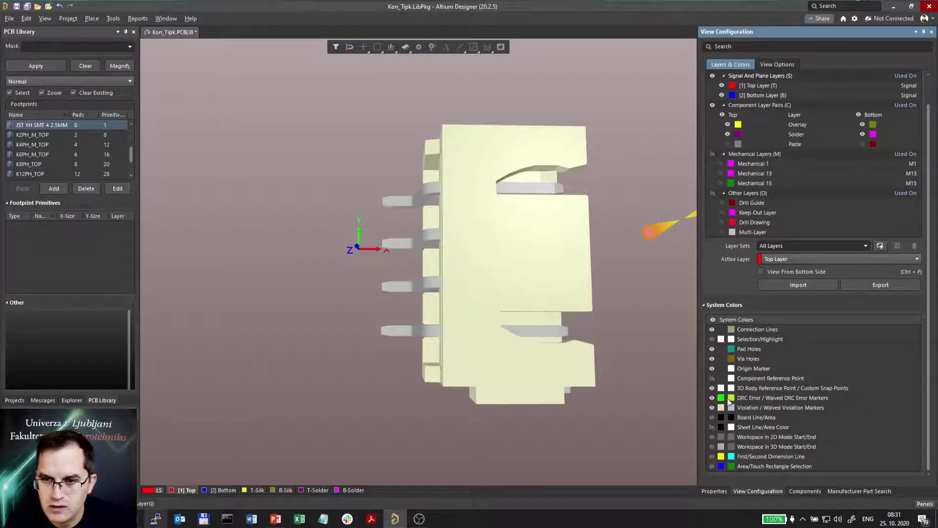
{"action": "right_click_drag", "start_coordinate": [587, 390], "coordinate": [416, 225]}
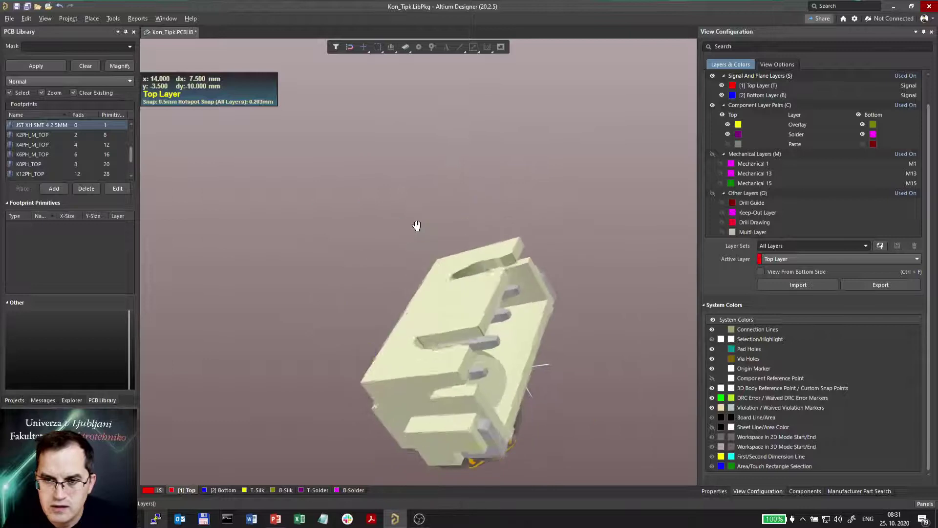
{"action": "left_click", "coordinate": [754, 388]}
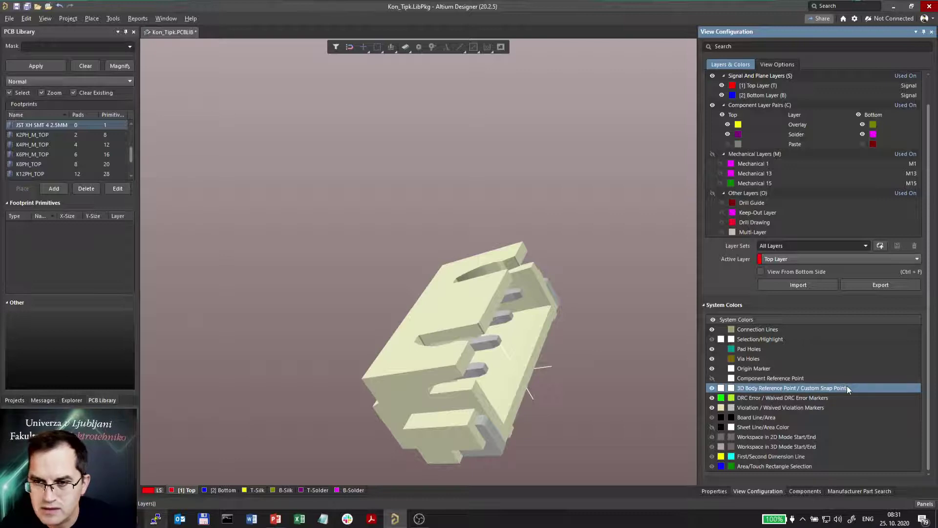
{"action": "left_click", "coordinate": [712, 388]}
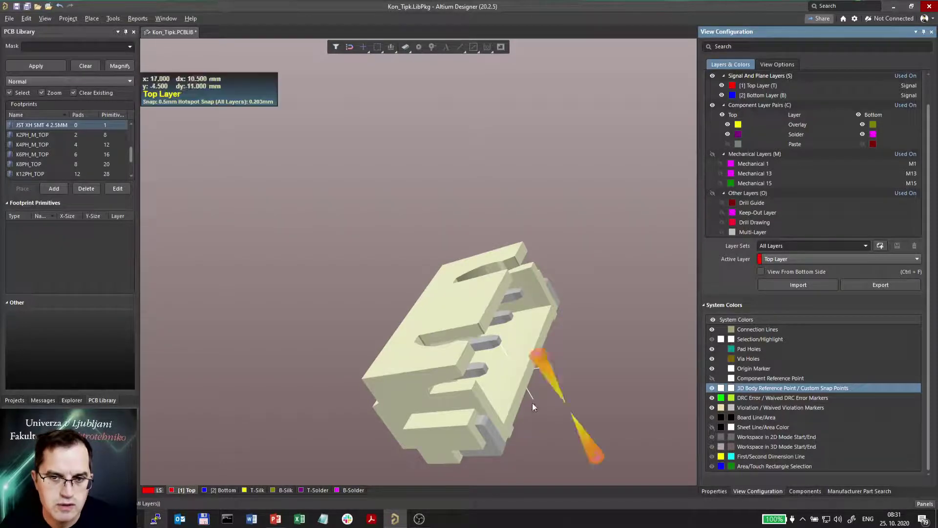
{"action": "mouse_move", "coordinate": [404, 397]}
{"action": "right_mouse_down"}
{"action": "mouse_move", "coordinate": [486, 446]}
{"action": "mouse_move", "coordinate": [384, 214]}
{"action": "mouse_move", "coordinate": [462, 360]}
{"action": "mouse_move", "coordinate": [452, 218]}
{"action": "mouse_move", "coordinate": [486, 270]}
{"action": "mouse_move", "coordinate": [498, 184]}
{"action": "mouse_move", "coordinate": [526, 195]}
{"action": "mouse_move", "coordinate": [481, 175]}
{"action": "mouse_move", "coordinate": [508, 166]}
{"action": "mouse_move", "coordinate": [504, 203]}
{"action": "right_mouse_up"}
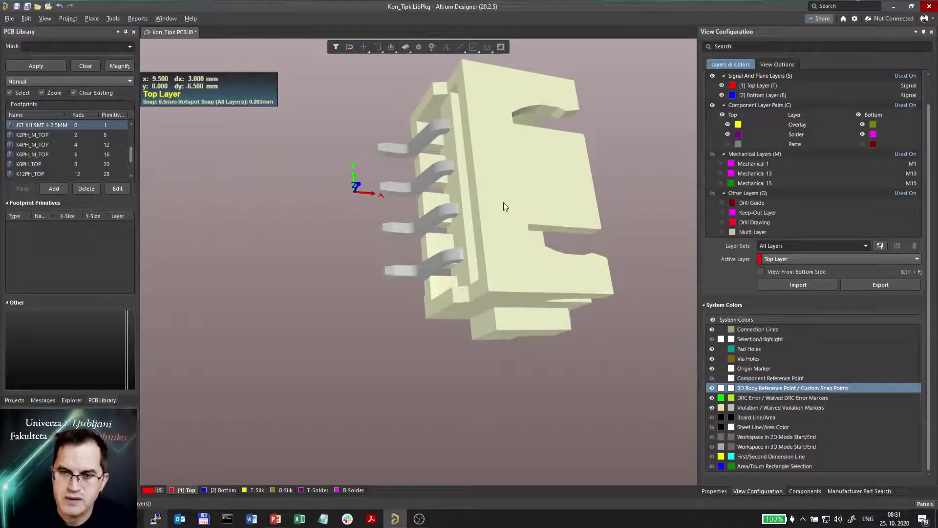
{"action": "key", "text": "0"}
{"action": "right_click_drag", "start_coordinate": [504, 202], "coordinate": [434, 264]}
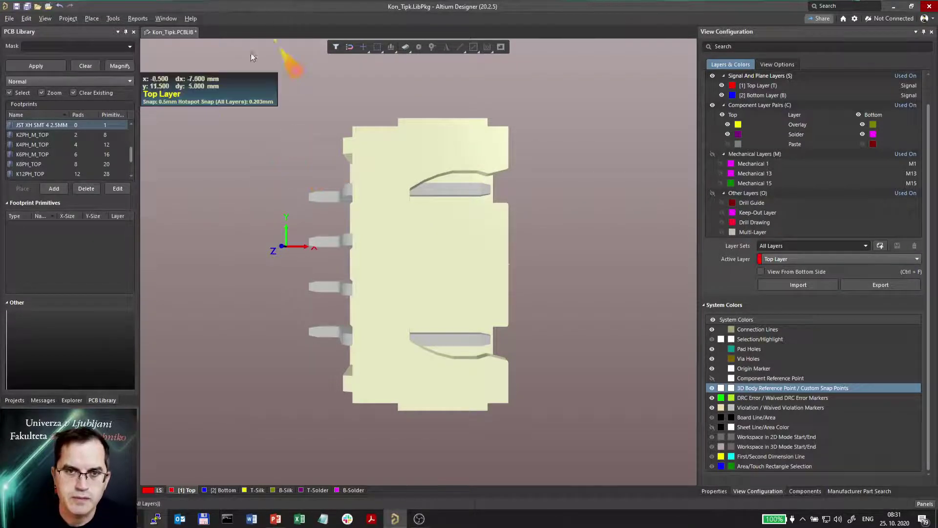
Start Add Snap Points From Vertices on the connector's STEP body
{"action": "left_click", "coordinate": [112, 19]}
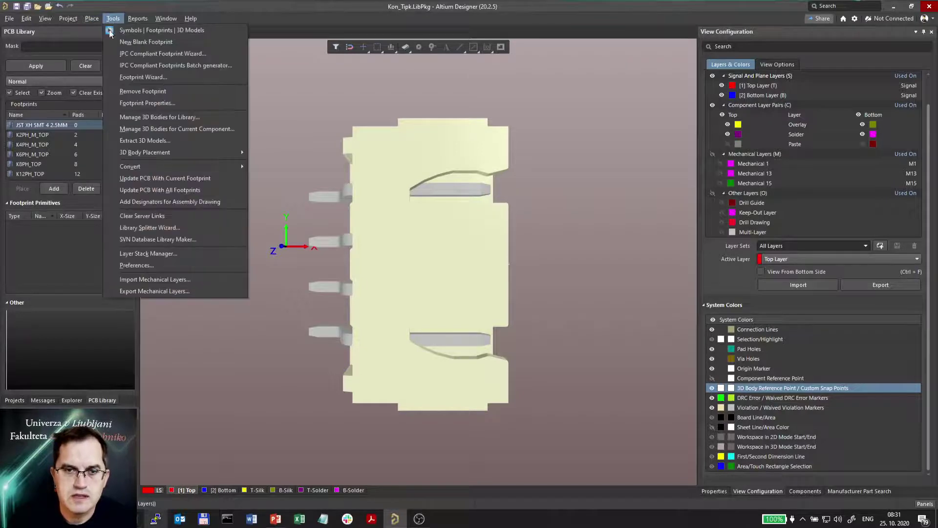
{"action": "mouse_move", "coordinate": [165, 155]}
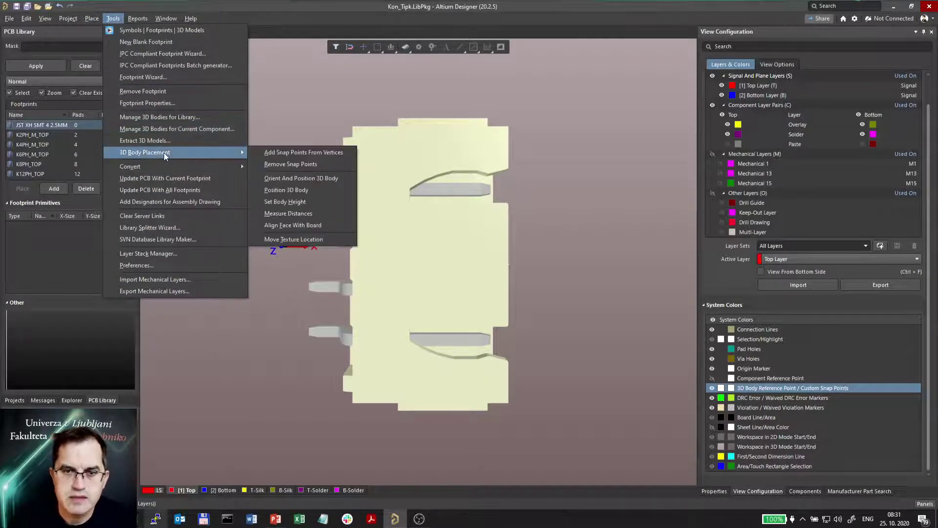
{"action": "left_click", "coordinate": [292, 152]}
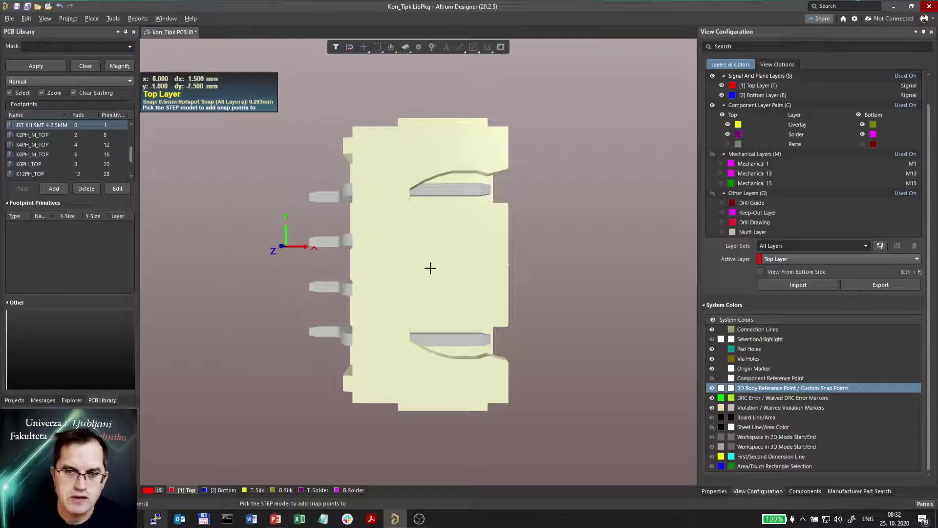
{"action": "left_click", "coordinate": [428, 238]}
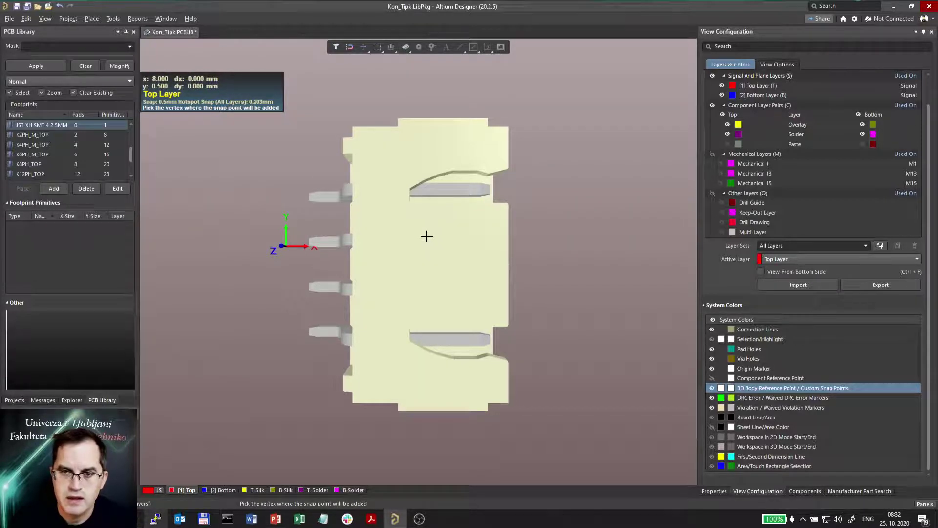
{"action": "scroll", "coordinate": [317, 197], "scroll_direction": "up", "scroll_amount": 2, "text": "ctrl"}
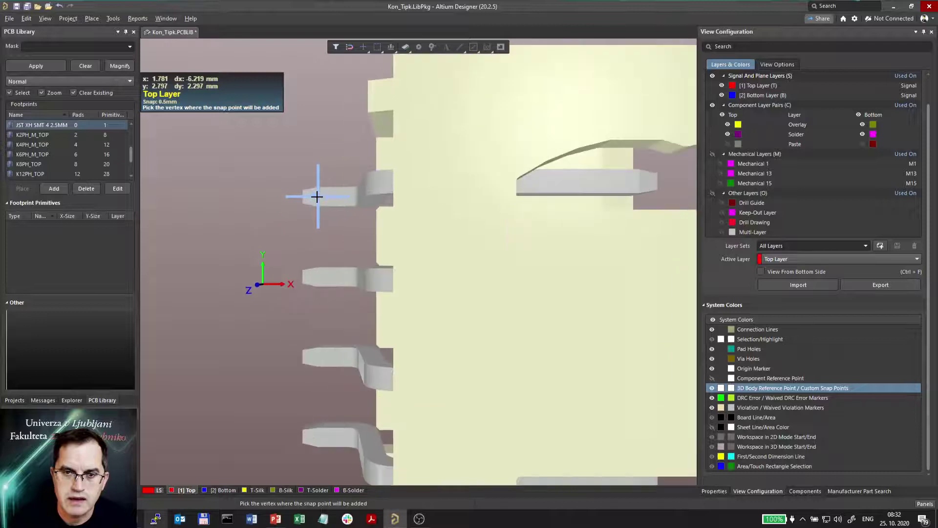
{"action": "scroll", "coordinate": [317, 197], "scroll_direction": "up", "scroll_amount": 2, "text": "ctrl"}
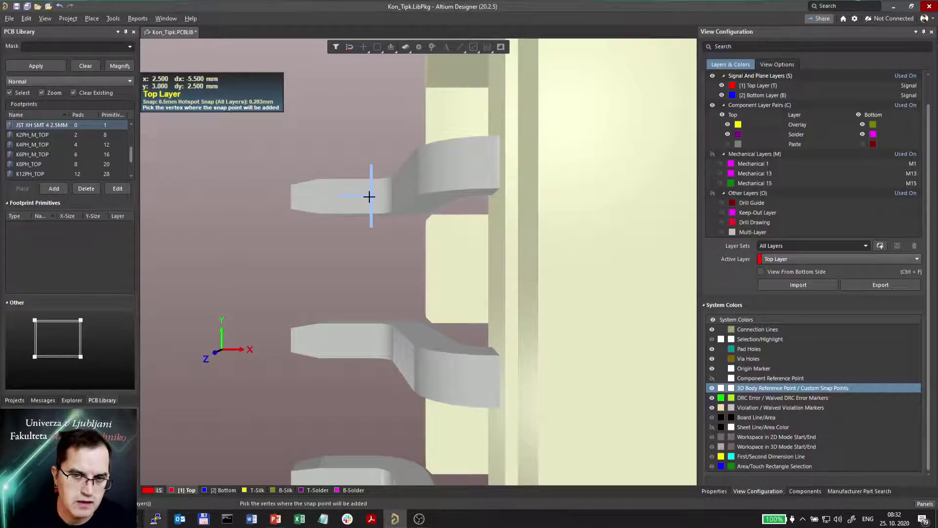
Add custom snap points at the connector's pin-tip vertices, checking from top and front views
{"action": "left_click", "coordinate": [370, 196]}
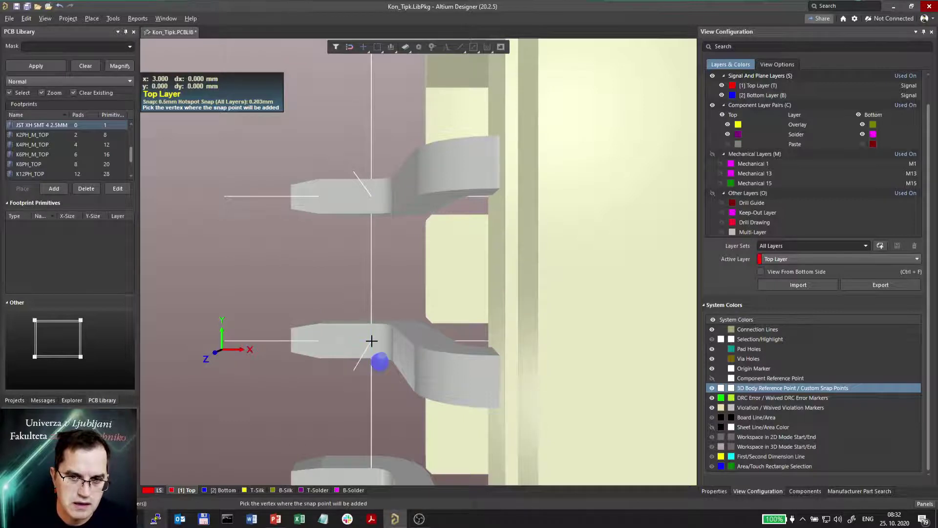
{"action": "scroll", "coordinate": [372, 339], "scroll_direction": "down", "scroll_amount": 3}
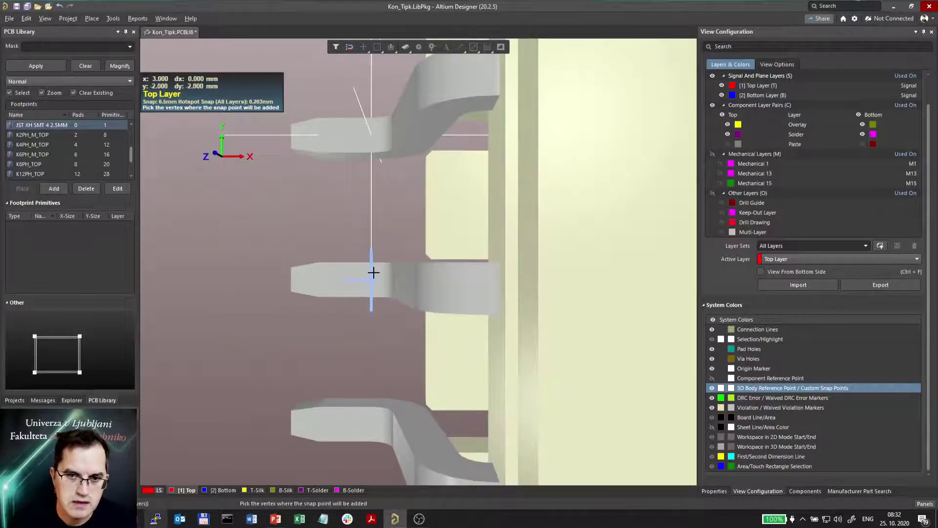
{"action": "scroll", "coordinate": [372, 270], "scroll_direction": "down", "scroll_amount": 4}
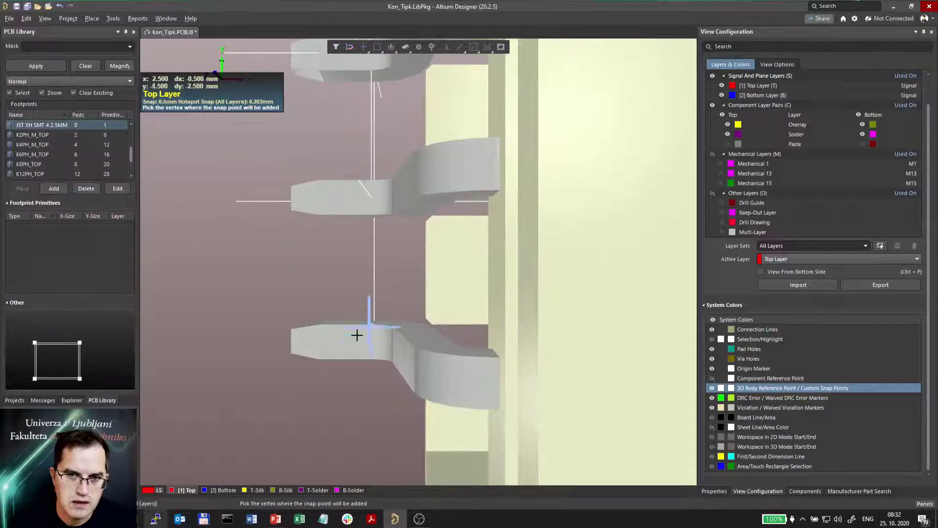
{"action": "left_click", "coordinate": [343, 358]}
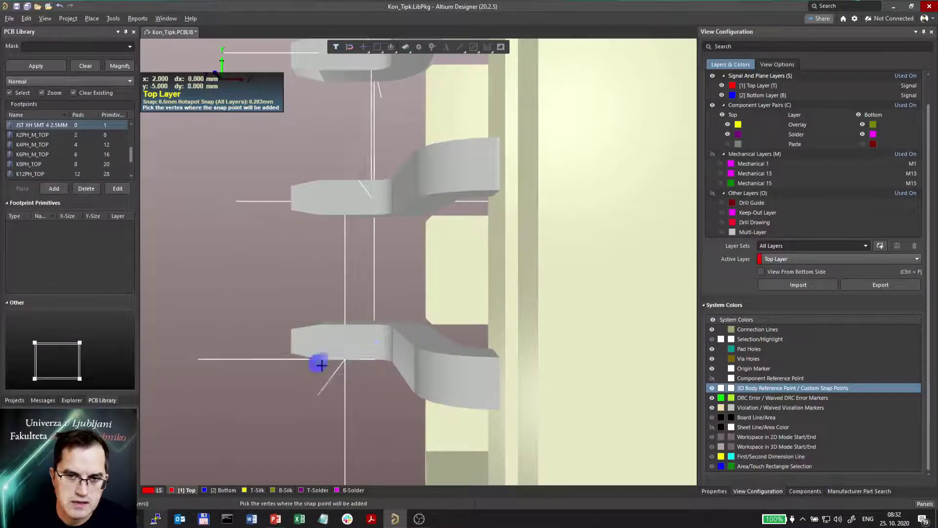
{"action": "left_click", "coordinate": [372, 351]}
{"action": "scroll", "coordinate": [335, 350], "scroll_direction": "down", "scroll_amount": 3}
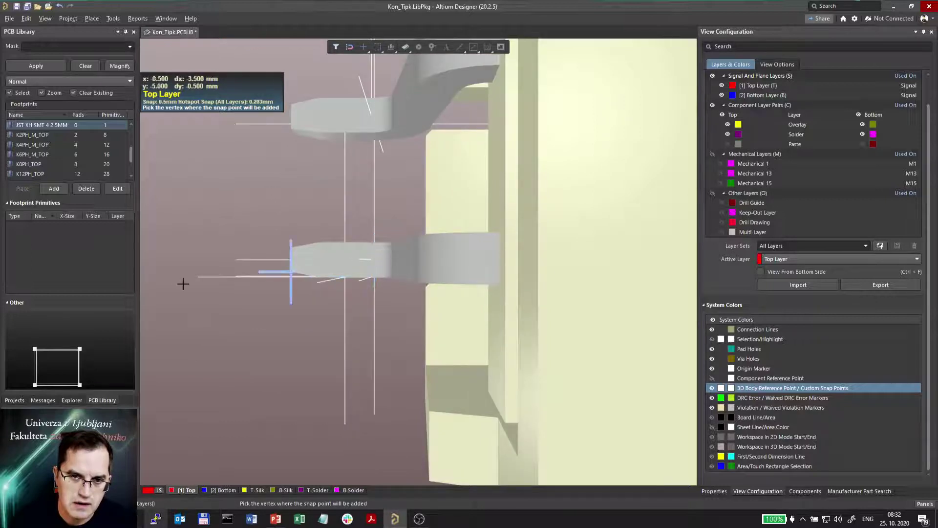
{"action": "key", "text": "0"}
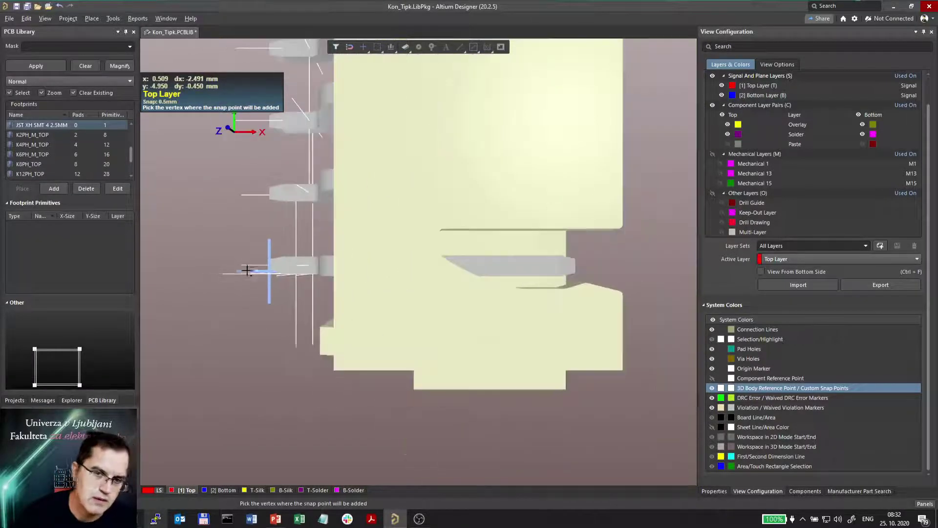
{"action": "key", "text": "8"}
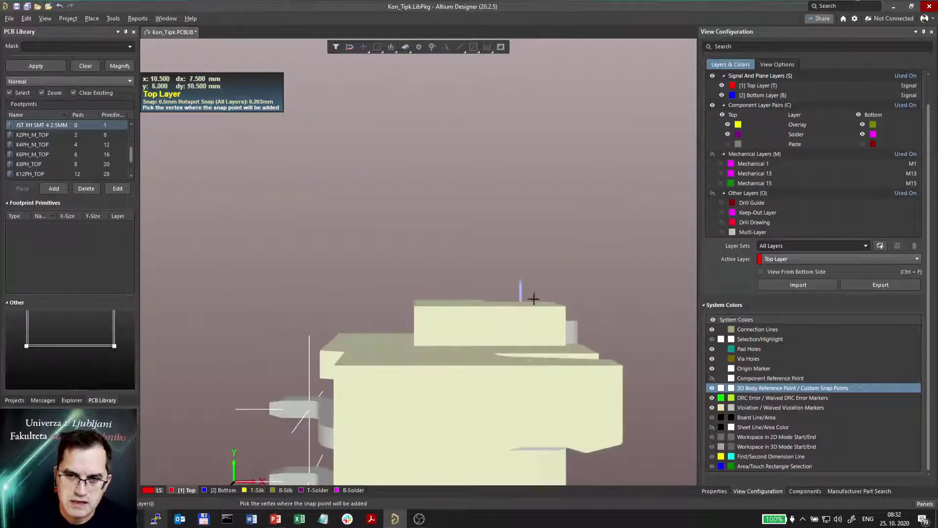
{"action": "key", "text": "8"}
{"action": "key", "text": "0"}
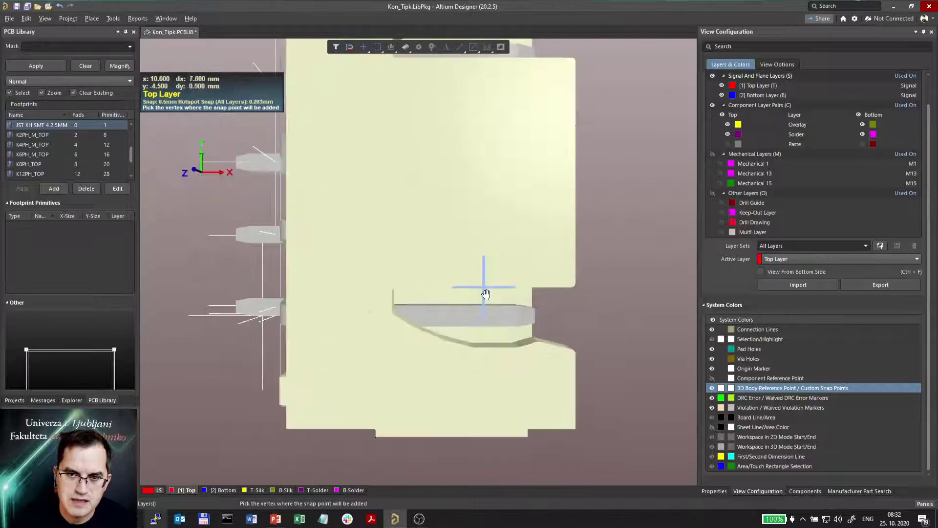
{"action": "right_click_drag", "start_coordinate": [473, 308], "coordinate": [459, 288]}
End the snap-point command and start Tools > 3D Body Placement > Remove Snap Points
{"action": "right_click", "coordinate": [458, 287]}
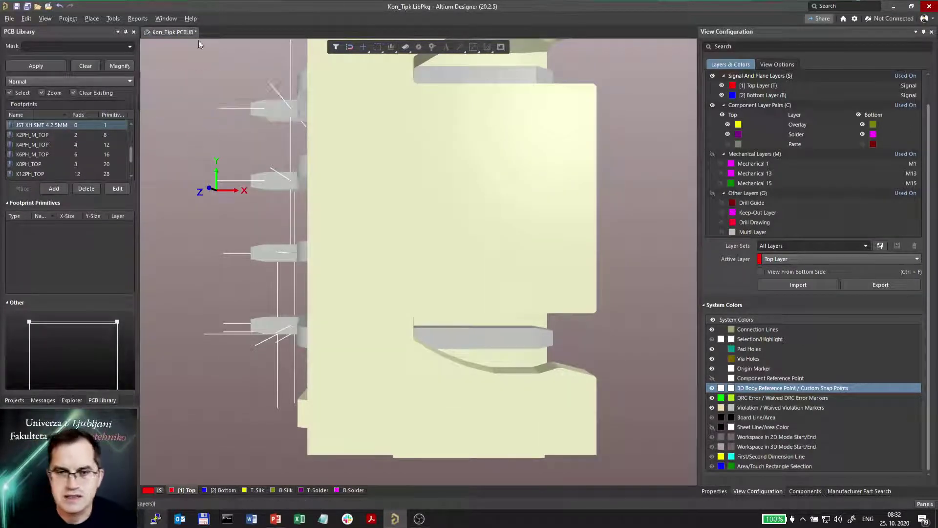
{"action": "left_click", "coordinate": [112, 19]}
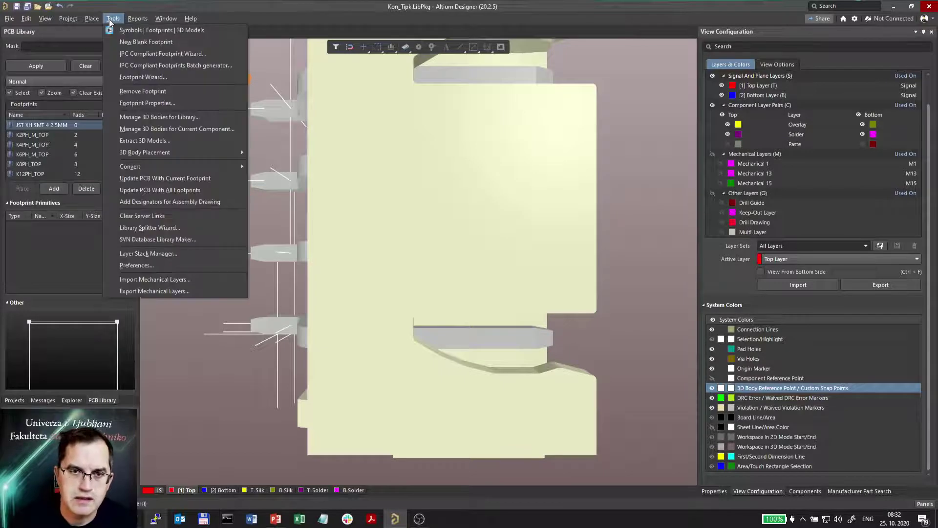
{"action": "mouse_move", "coordinate": [173, 169]}
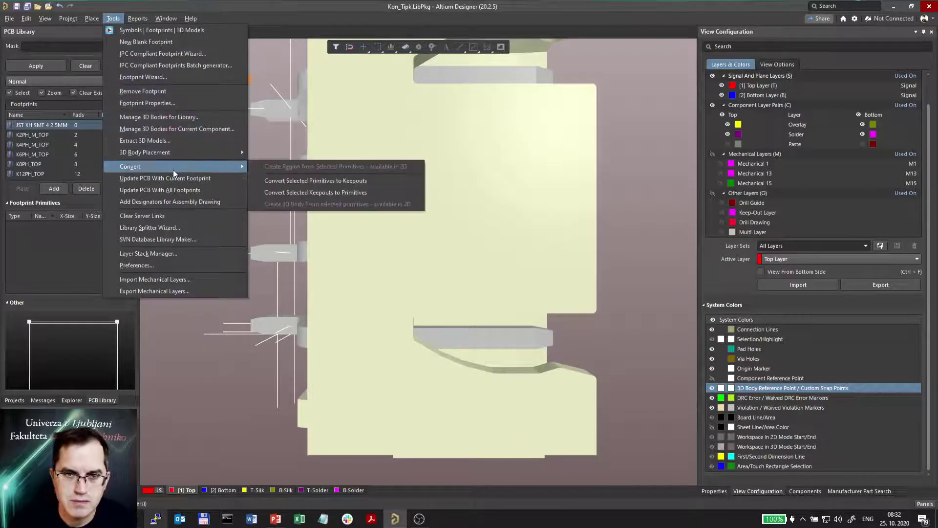
{"action": "mouse_move", "coordinate": [205, 154]}
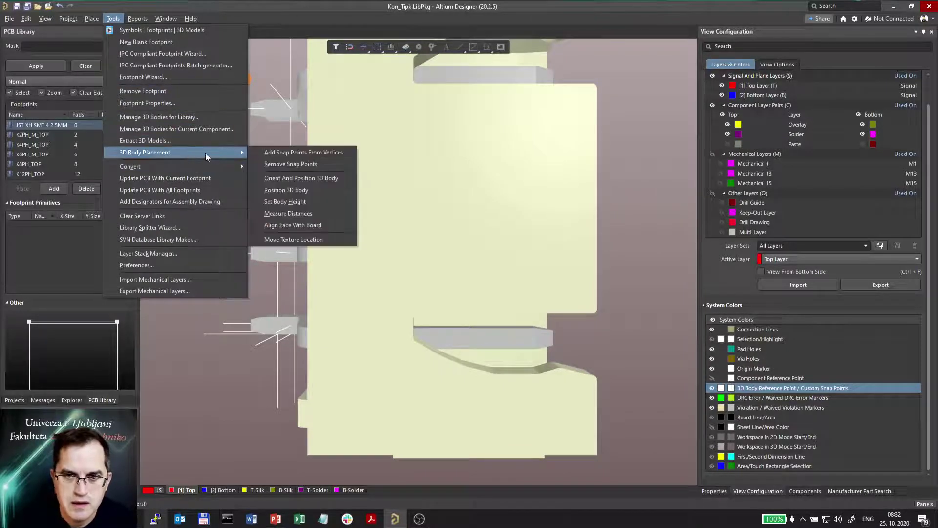
{"action": "left_click", "coordinate": [290, 166]}
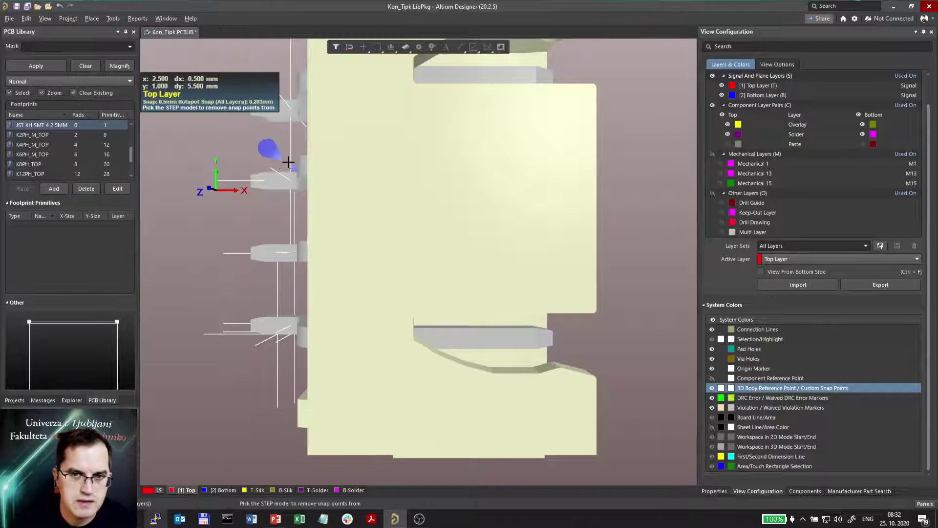
Remove two unwanted snap points from the connector's 3D body
{"action": "left_click", "coordinate": [307, 314]}
{"action": "scroll", "coordinate": [265, 349], "scroll_direction": "up", "scroll_amount": 3}
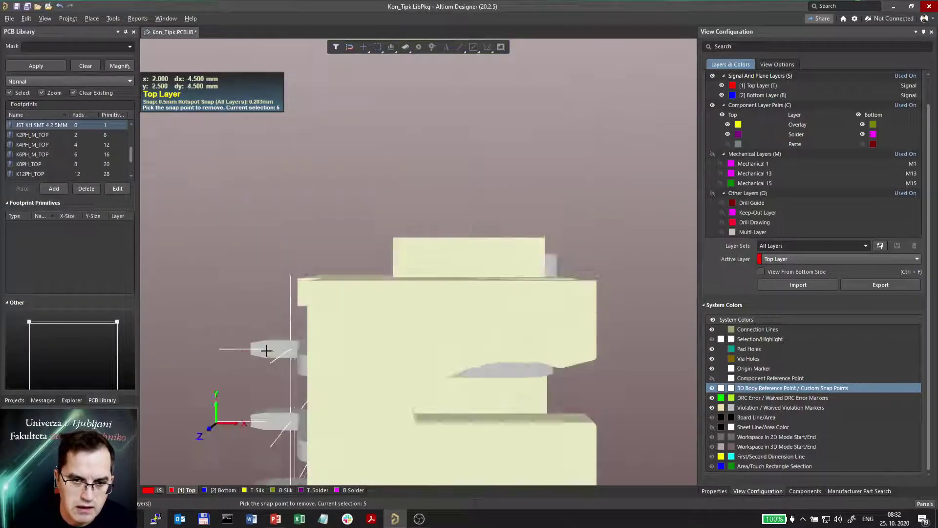
{"action": "scroll", "coordinate": [259, 342], "scroll_direction": "down", "scroll_amount": 3}
{"action": "scroll", "coordinate": [245, 337], "scroll_direction": "up", "scroll_amount": 4, "text": "ctrl"}
{"action": "scroll", "coordinate": [256, 329], "scroll_direction": "up", "scroll_amount": 1, "text": "ctrl"}
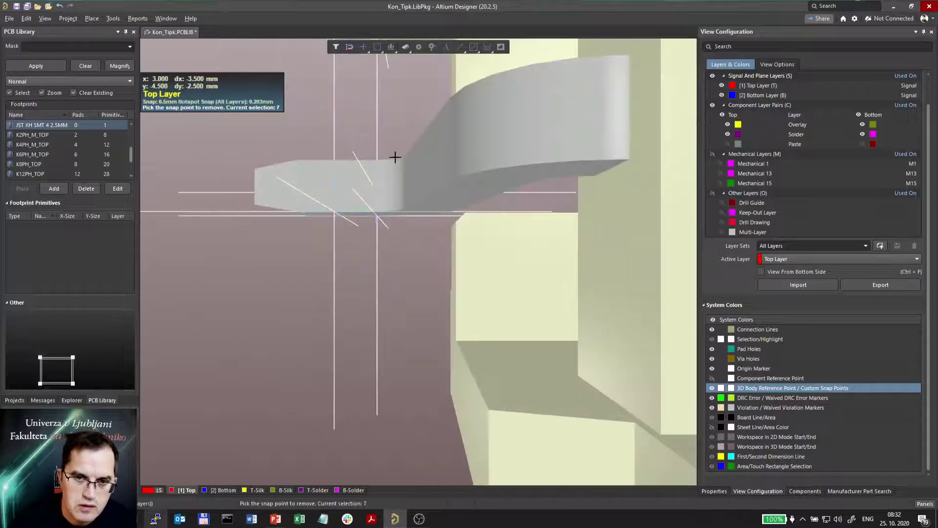
{"action": "left_click", "coordinate": [335, 219]}
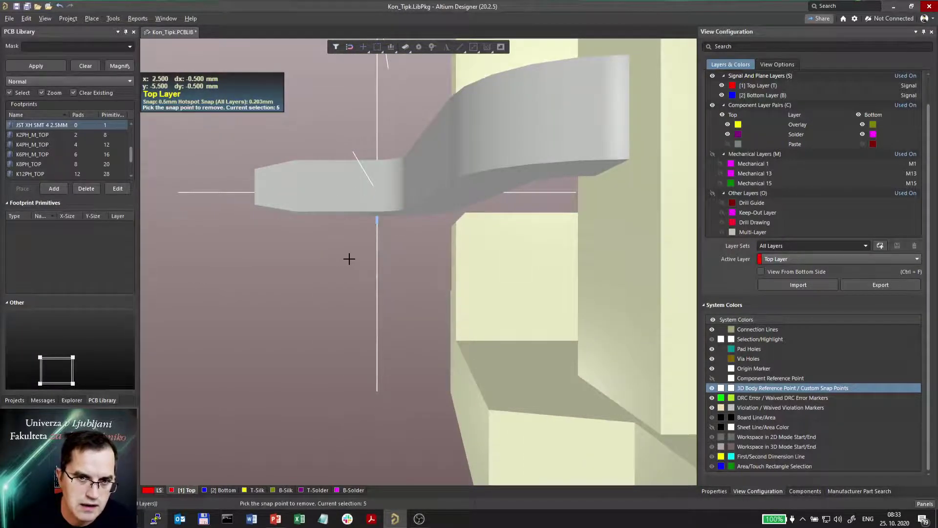
{"action": "scroll", "coordinate": [342, 258], "scroll_direction": "down", "scroll_amount": 5, "text": "ctrl"}
View the connector model from the bottom side, re-angled to show the pads
{"action": "key", "text": "ctrl+f"}
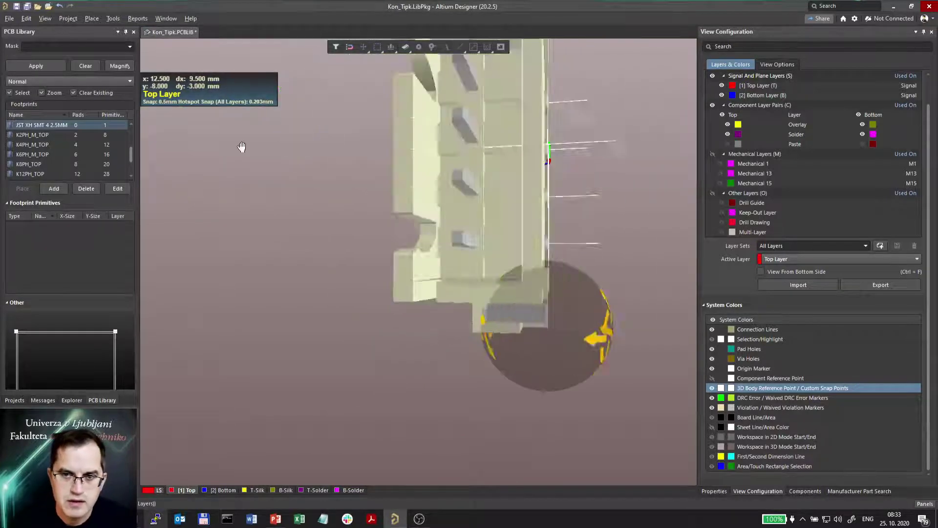
{"action": "right_click_drag", "start_coordinate": [476, 206], "coordinate": [322, 268]}
{"action": "right_click_drag", "start_coordinate": [382, 294], "coordinate": [372, 421], "text": "shift"}
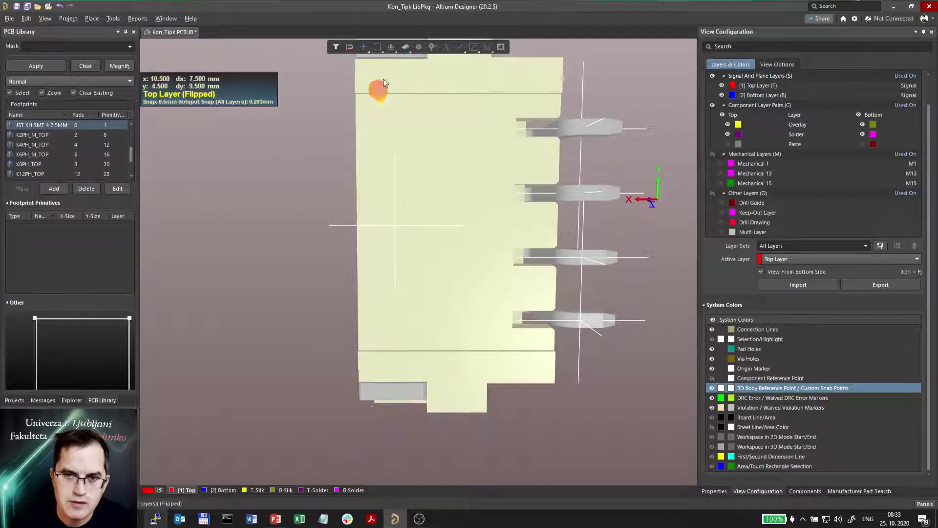
Start Add Snap Points From Vertices on the 3D body and zoom in on a pad
{"action": "left_click", "coordinate": [112, 18]}
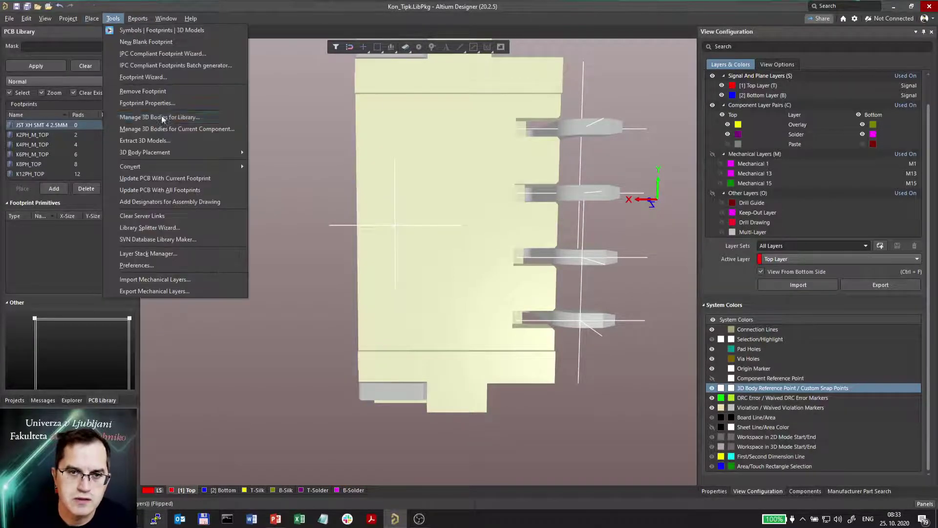
{"action": "mouse_move", "coordinate": [169, 152]}
{"action": "left_click", "coordinate": [269, 154]}
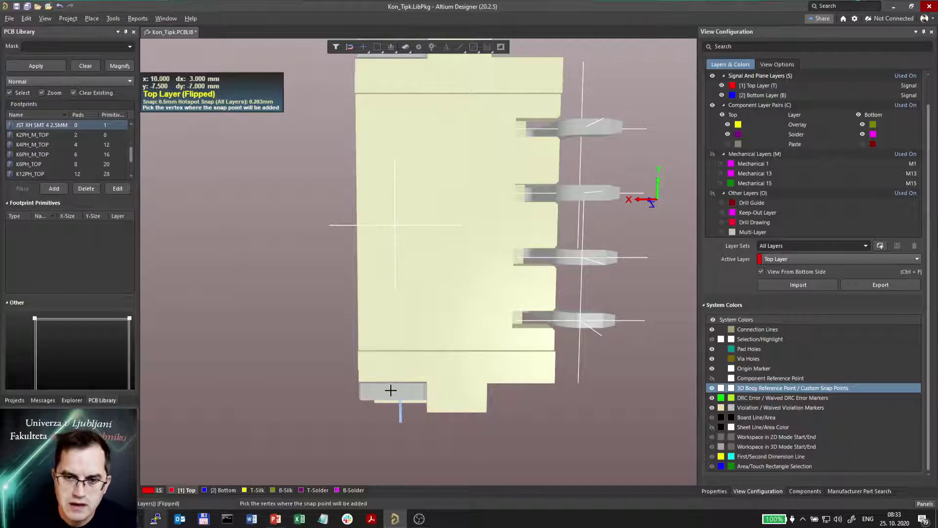
{"action": "scroll", "coordinate": [391, 410], "scroll_direction": "up", "scroll_amount": 2, "text": "ctrl"}
{"action": "scroll", "coordinate": [391, 411], "scroll_direction": "up", "scroll_amount": 1, "text": "ctrl"}
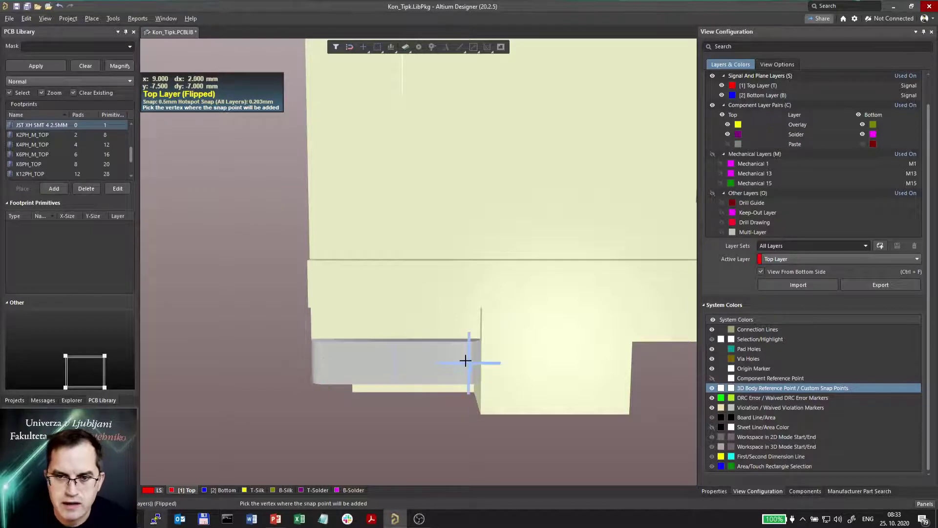
Switch to midpoint mode and add three midpoint snap points between vertex pairs on the pad edges
{"action": "key", "text": "space"}
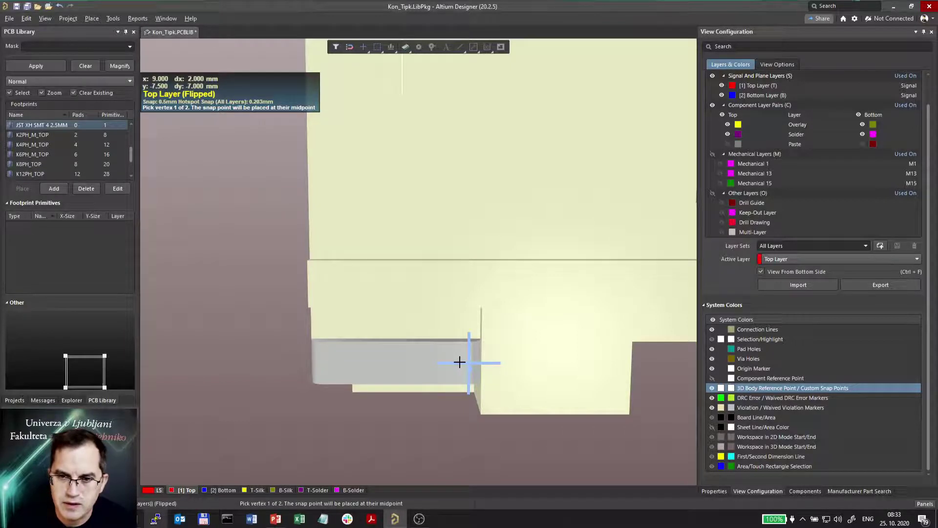
{"action": "left_click", "coordinate": [461, 362]}
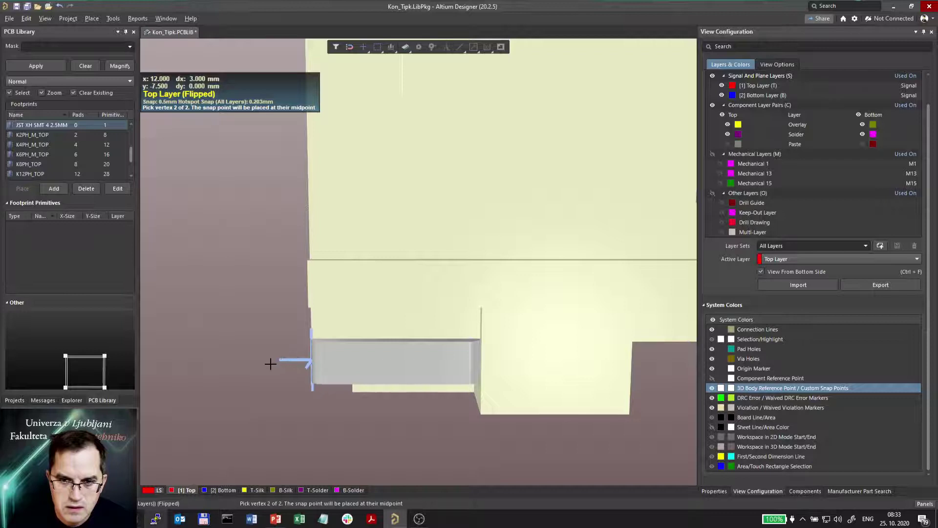
{"action": "left_click", "coordinate": [332, 362]}
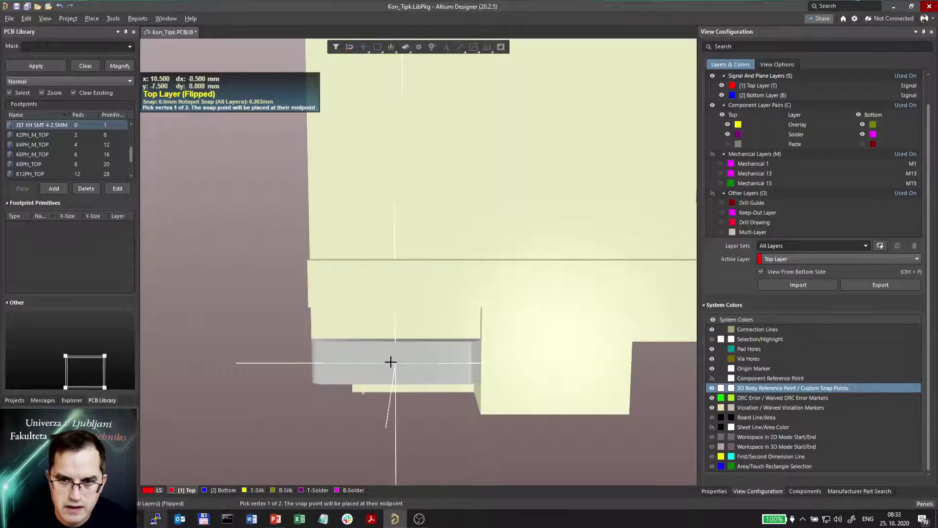
{"action": "scroll", "coordinate": [438, 423], "scroll_direction": "down", "scroll_amount": 2}
{"action": "scroll", "coordinate": [439, 423], "scroll_direction": "up", "scroll_amount": 3}
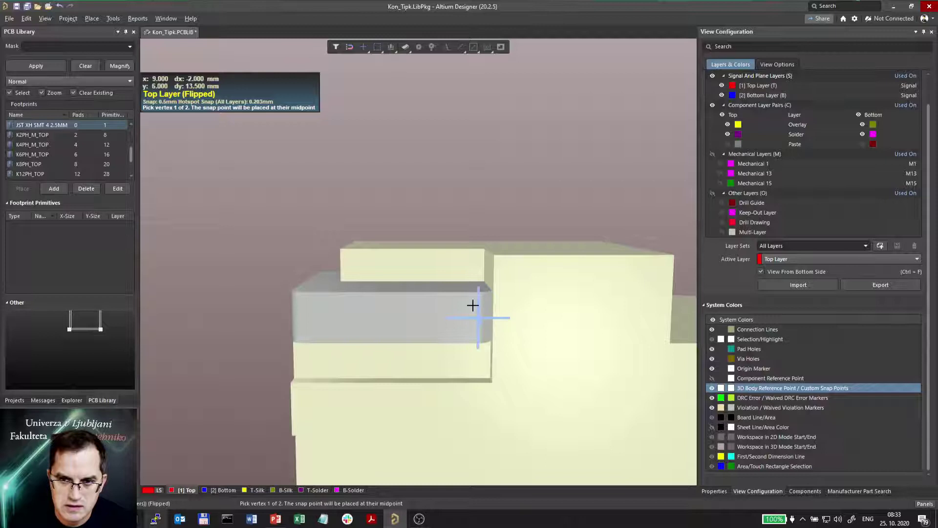
{"action": "left_click", "coordinate": [472, 306]}
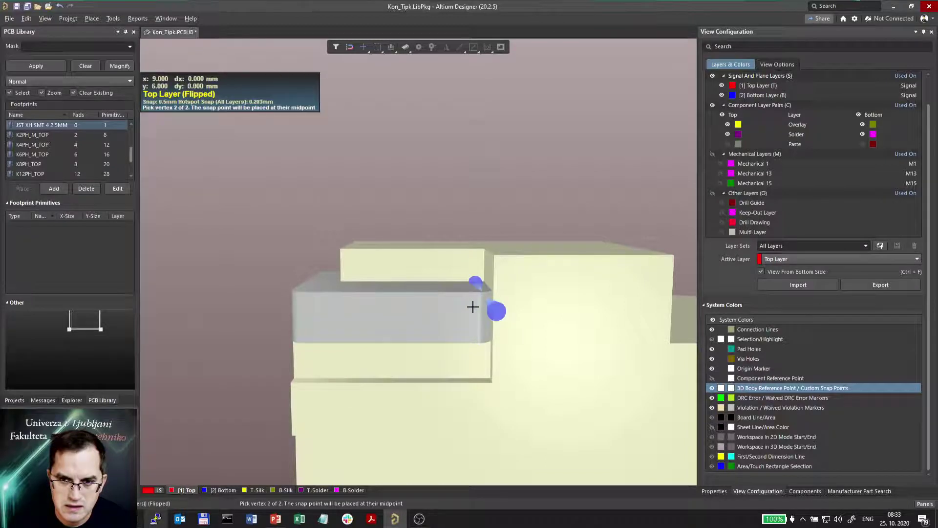
{"action": "left_click", "coordinate": [304, 315]}
{"action": "scroll", "coordinate": [381, 316], "scroll_direction": "down", "scroll_amount": 2}
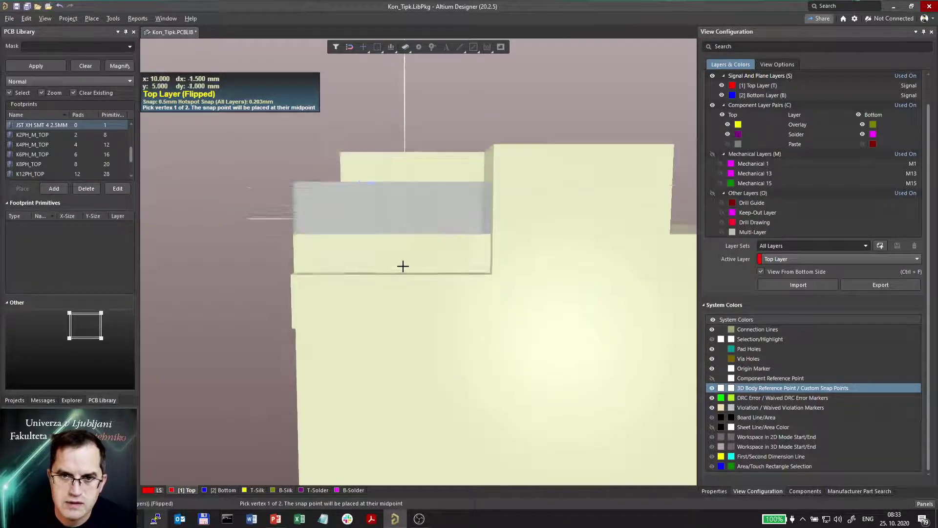
{"action": "scroll", "coordinate": [506, 241], "scroll_direction": "up", "scroll_amount": 2}
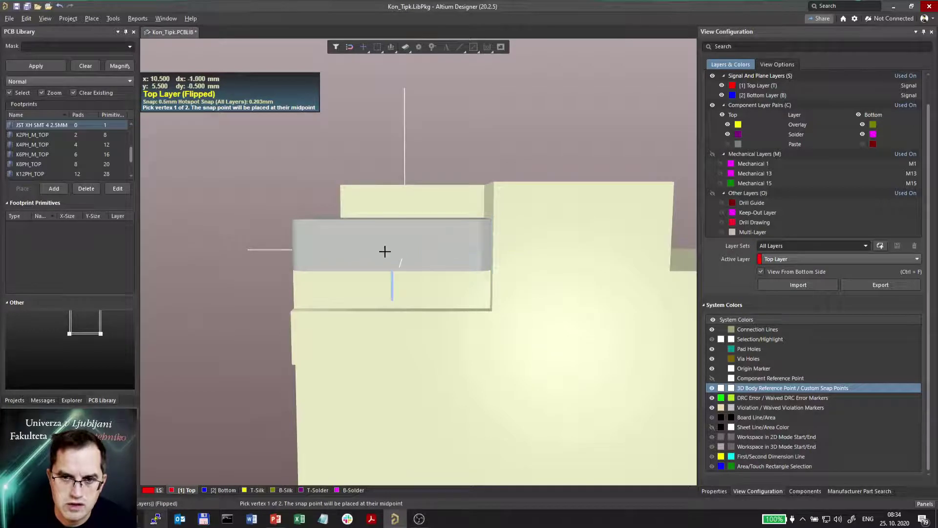
{"action": "left_click", "coordinate": [311, 245]}
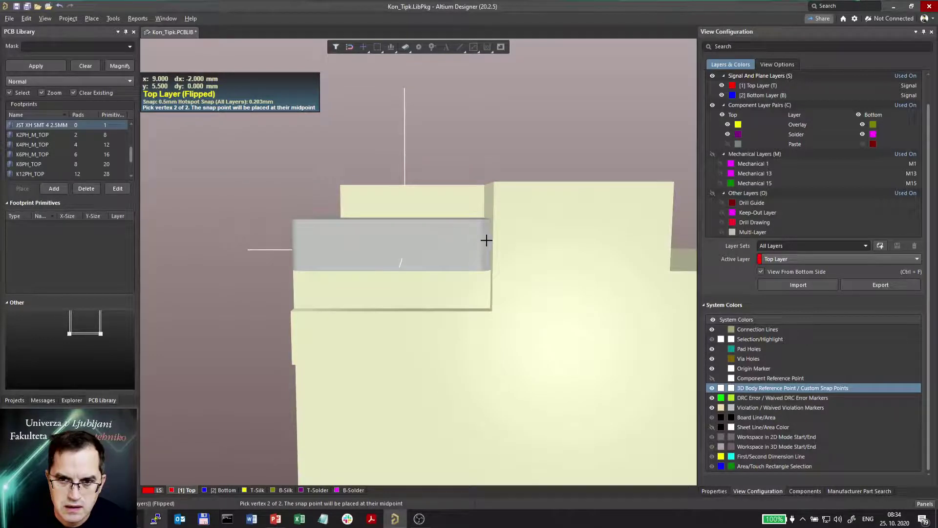
{"action": "scroll", "coordinate": [487, 240], "scroll_direction": "down", "scroll_amount": 3, "text": "ctrl"}
{"action": "left_click", "coordinate": [479, 244]}
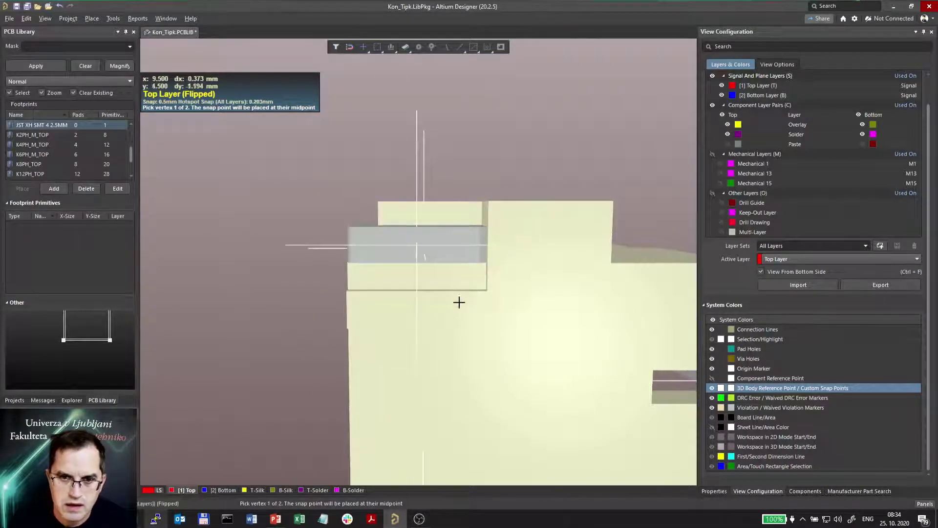
Remove the misplaced snap point from the connector's STEP model
{"action": "right_click", "coordinate": [458, 274]}
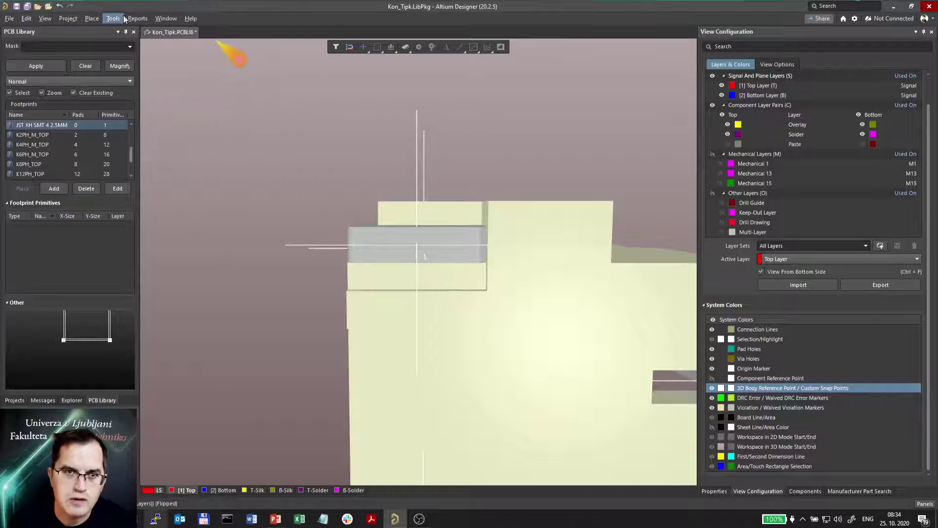
{"action": "left_click", "coordinate": [124, 18]}
{"action": "mouse_move", "coordinate": [175, 151]}
{"action": "left_click", "coordinate": [303, 168]}
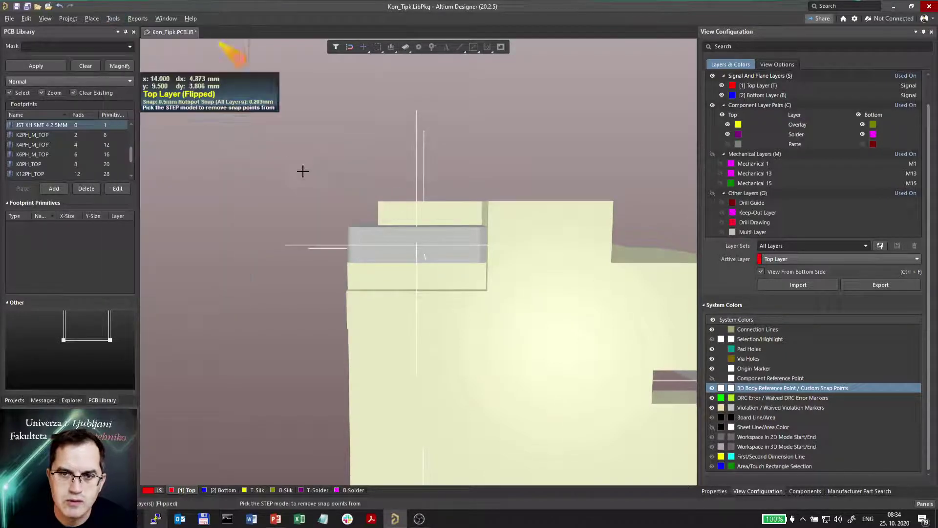
{"action": "left_click", "coordinate": [533, 341]}
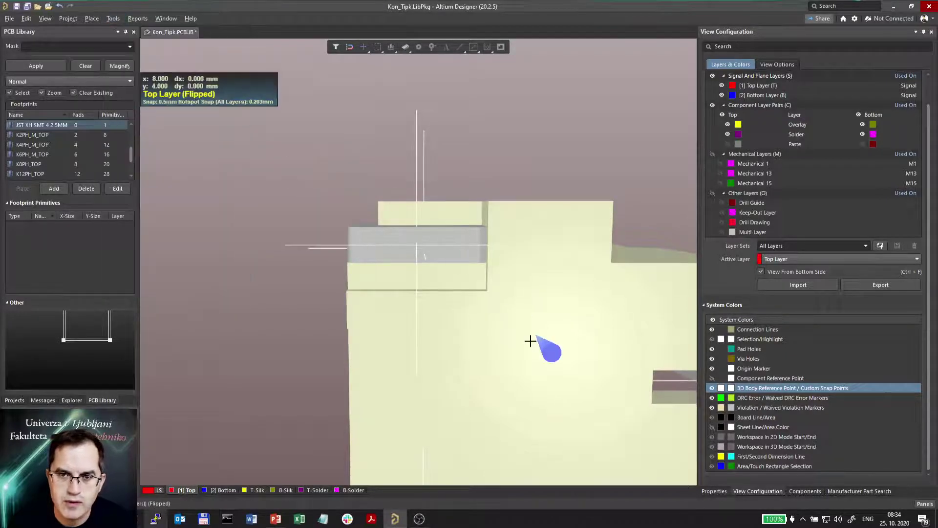
{"action": "left_click", "coordinate": [432, 241]}
{"action": "right_click", "coordinate": [477, 295]}
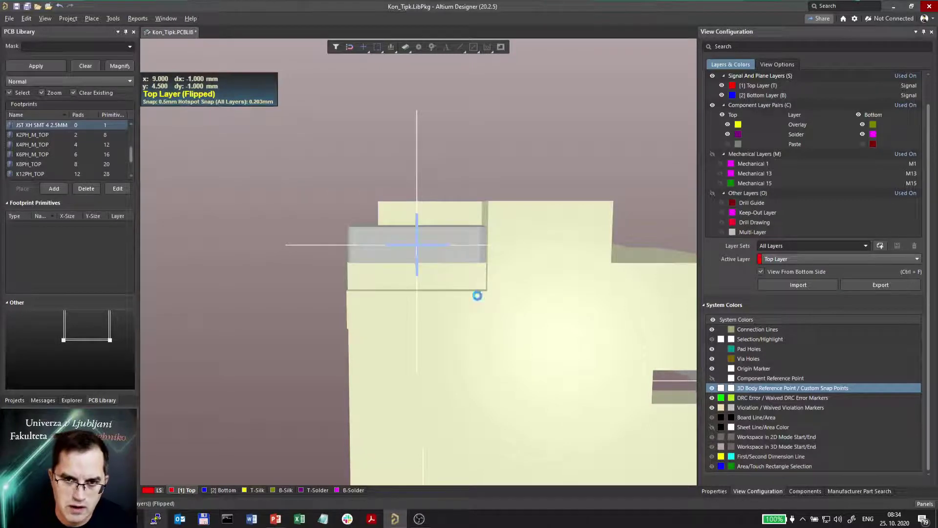
{"action": "left_click", "coordinate": [431, 320]}
Orbit the connector back to the top side and centre it in a flat top-down view
{"action": "scroll", "coordinate": [364, 266], "scroll_direction": "down", "scroll_amount": 3, "text": "ctrl"}
{"action": "left_click", "coordinate": [364, 266]}
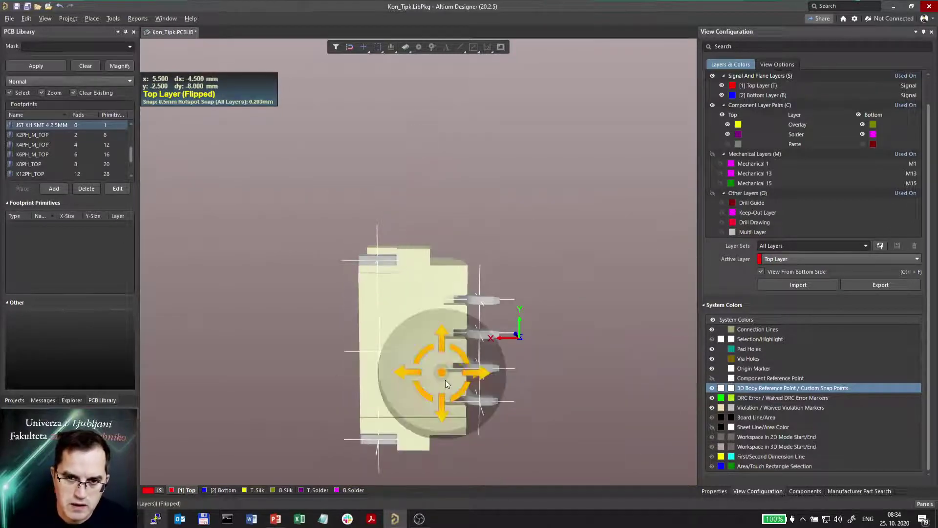
{"action": "right_click_drag", "start_coordinate": [444, 413], "coordinate": [439, 205], "text": "shift"}
{"action": "key", "text": "0"}
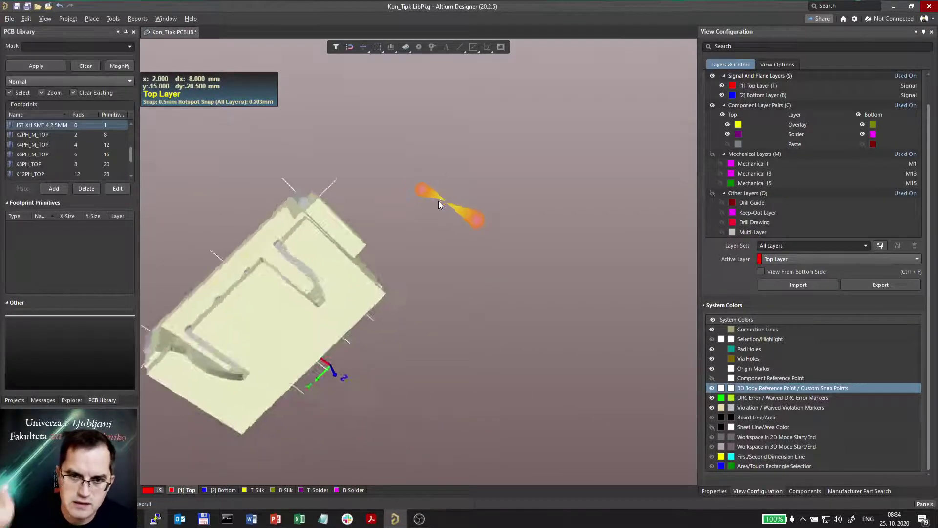
{"action": "right_click_drag", "start_coordinate": [439, 182], "coordinate": [369, 368]}
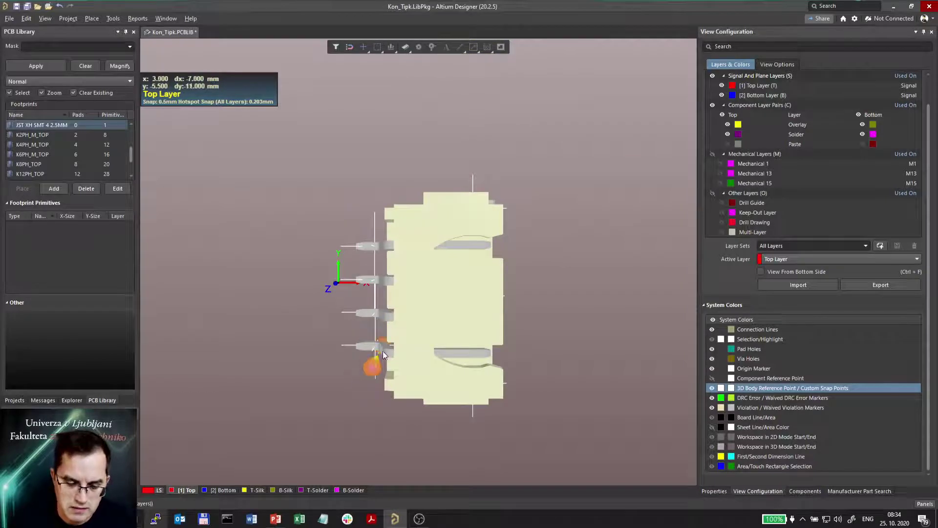
Switch to the 2D footprint view and set a 0.5 mm snap grid
{"action": "key", "text": "2"}
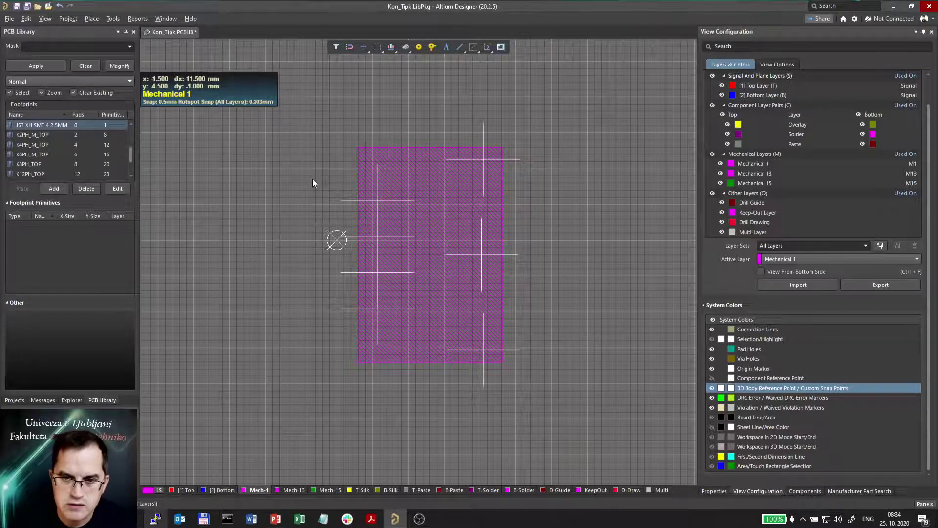
{"action": "key", "text": "g"}
{"action": "key", "text": "ctrl+shift+g"}
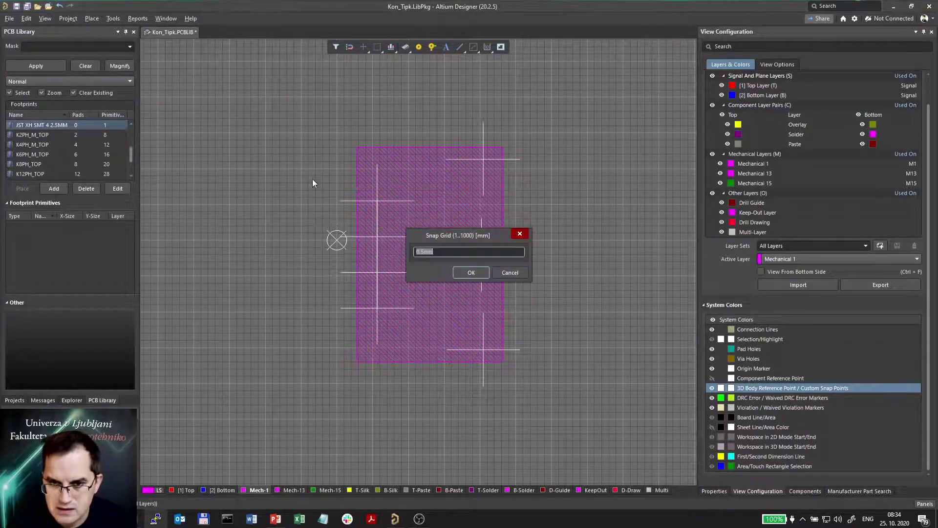
{"action": "key", "text": "Return"}
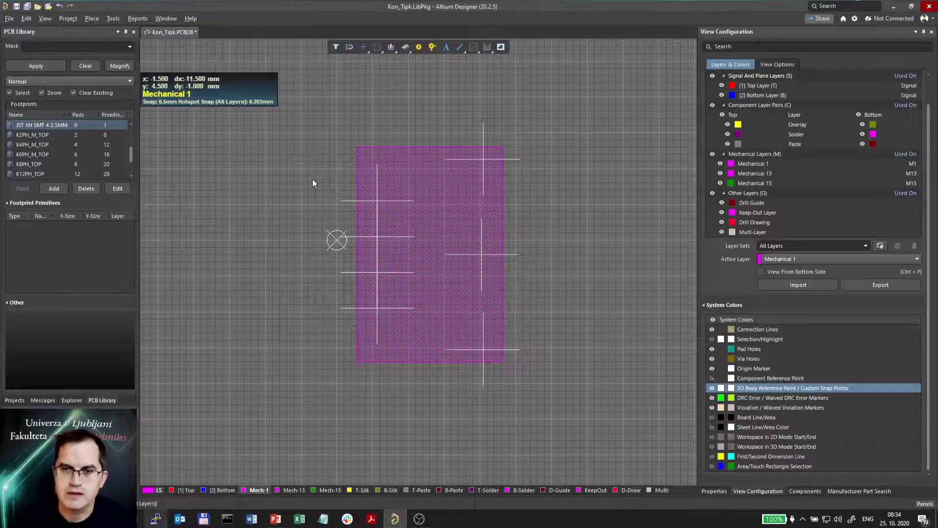
Shift the whole footprint slightly to the right and start placing a pad
{"action": "left_click_drag", "start_coordinate": [377, 201], "coordinate": [409, 207]}
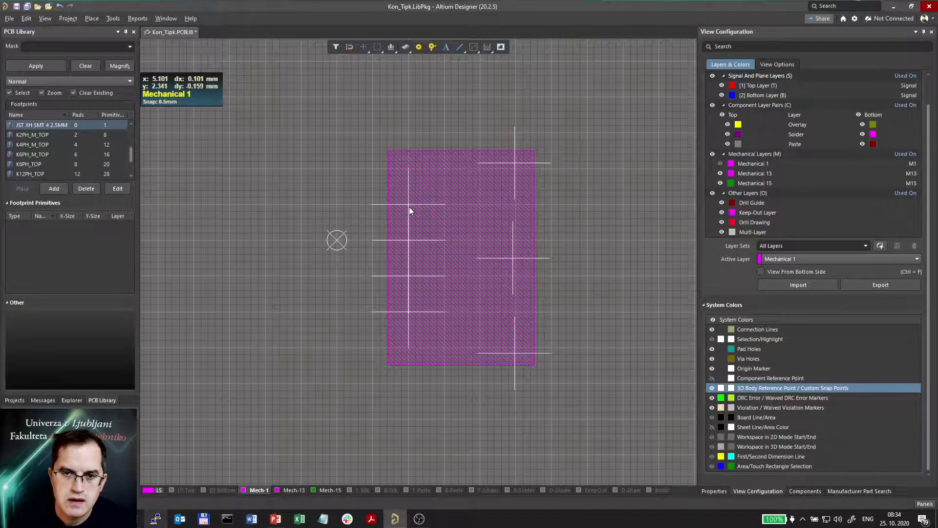
{"action": "scroll", "coordinate": [409, 206], "scroll_direction": "up", "scroll_amount": 4, "text": "ctrl"}
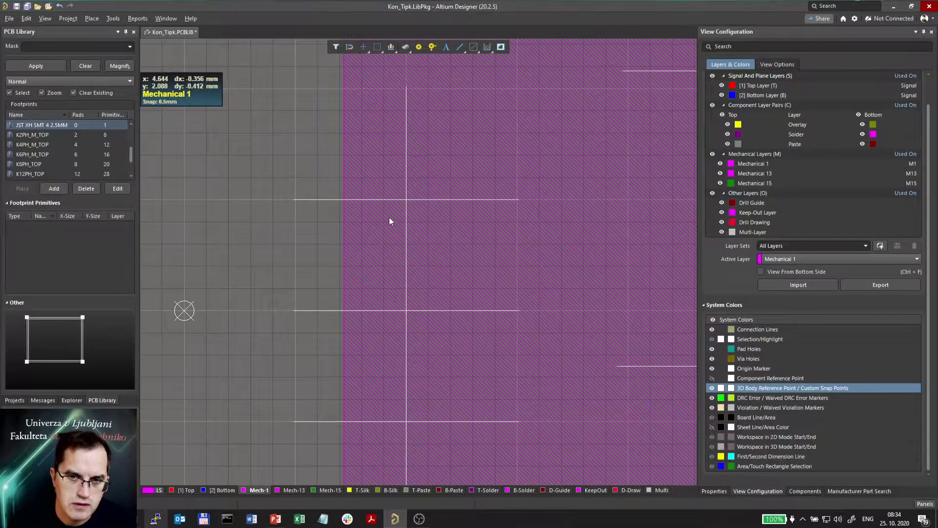
{"action": "scroll", "coordinate": [389, 217], "scroll_direction": "down", "scroll_amount": 4, "text": "ctrl"}
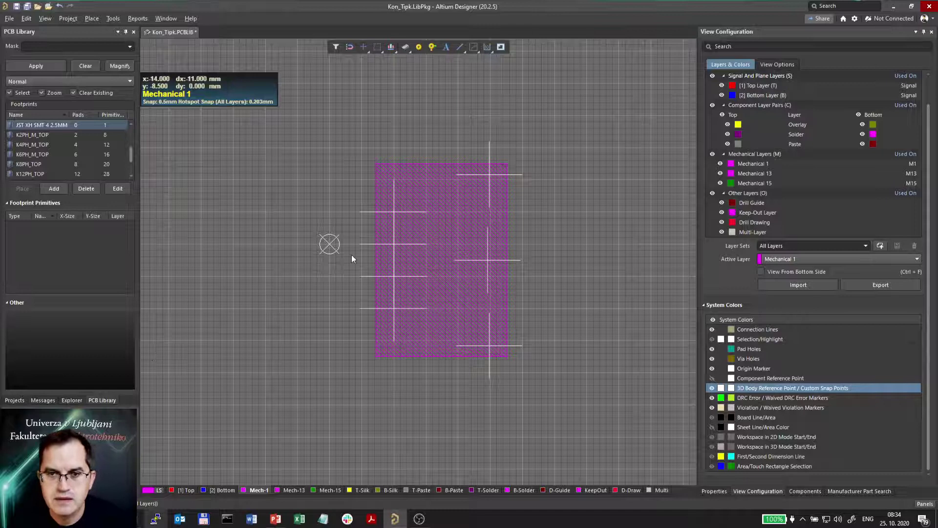
{"action": "key", "text": "p"}
{"action": "key", "text": "p"}
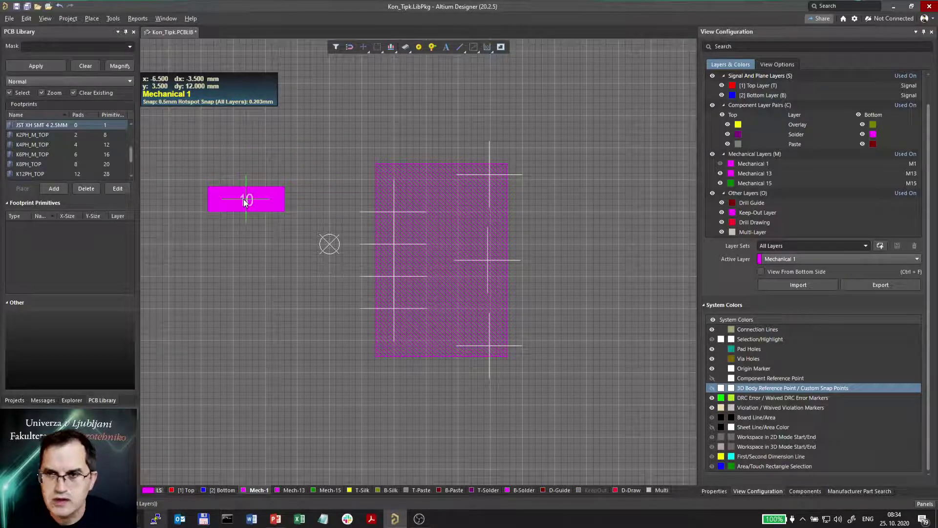
Put the new pad on the Top Layer with designator 1
{"action": "key", "text": "Tab"}
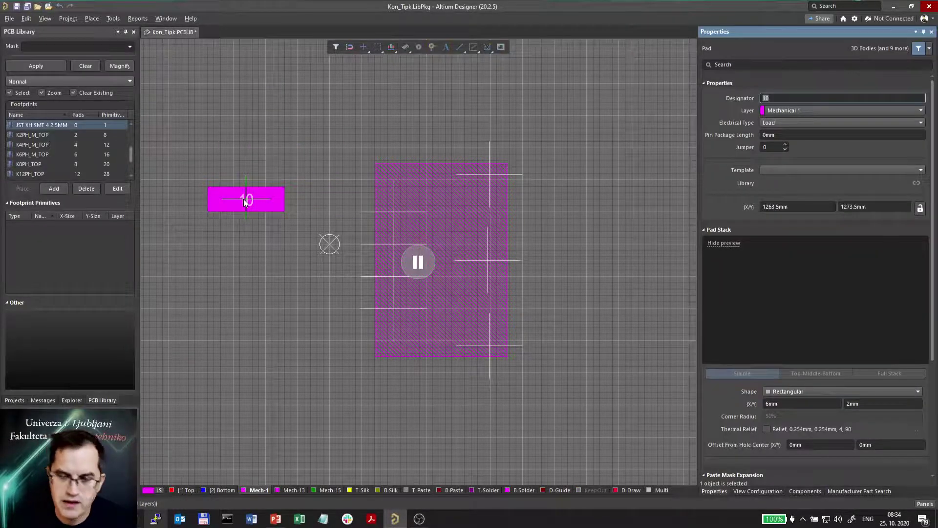
{"action": "left_click", "coordinate": [777, 112]}
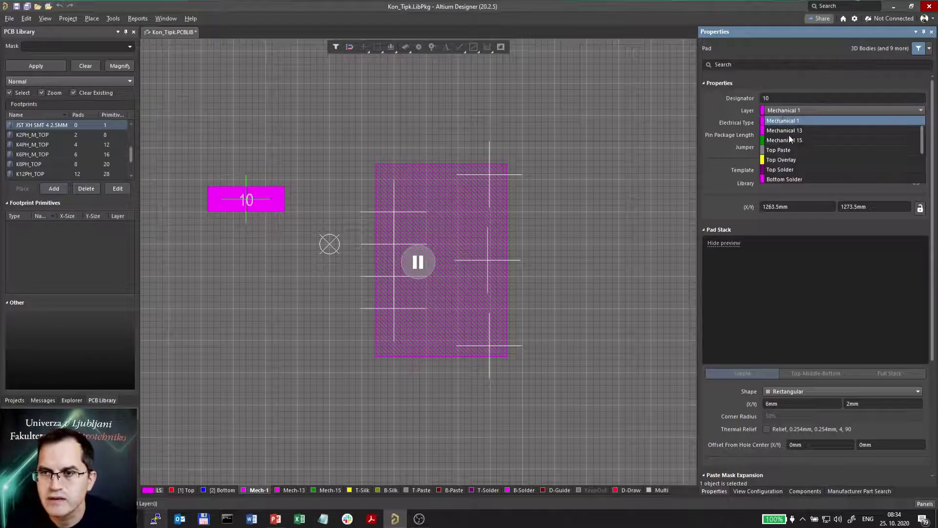
{"action": "left_click", "coordinate": [799, 120]}
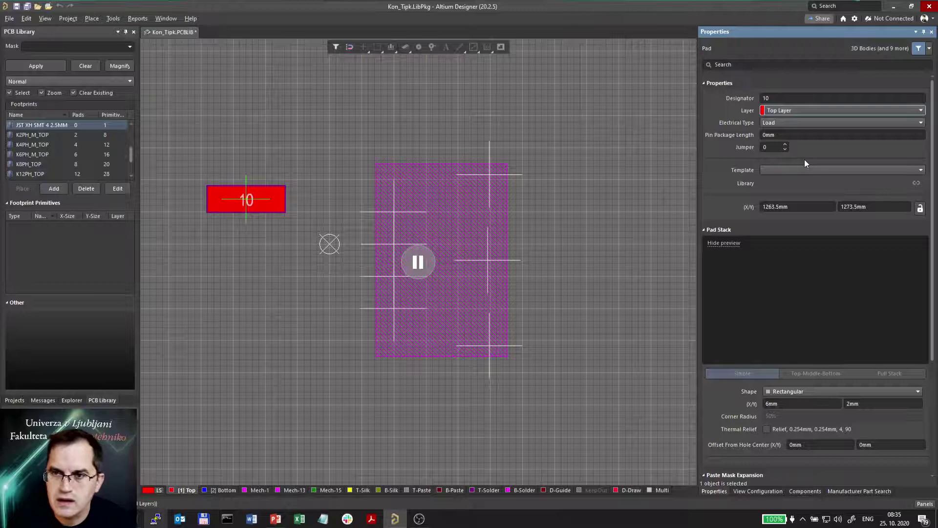
{"action": "left_click", "coordinate": [765, 97]}
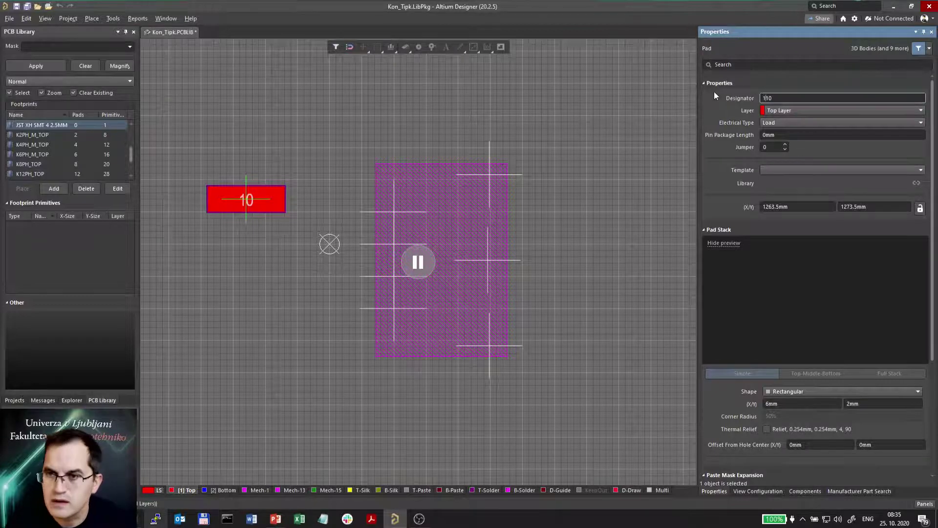
{"action": "type", "text": "1"}
{"action": "key", "text": "BackSpace"}
{"action": "key", "text": "Delete"}
{"action": "key", "text": "Return"}
{"action": "scroll", "coordinate": [245, 199], "scroll_direction": "up", "scroll_amount": 1}
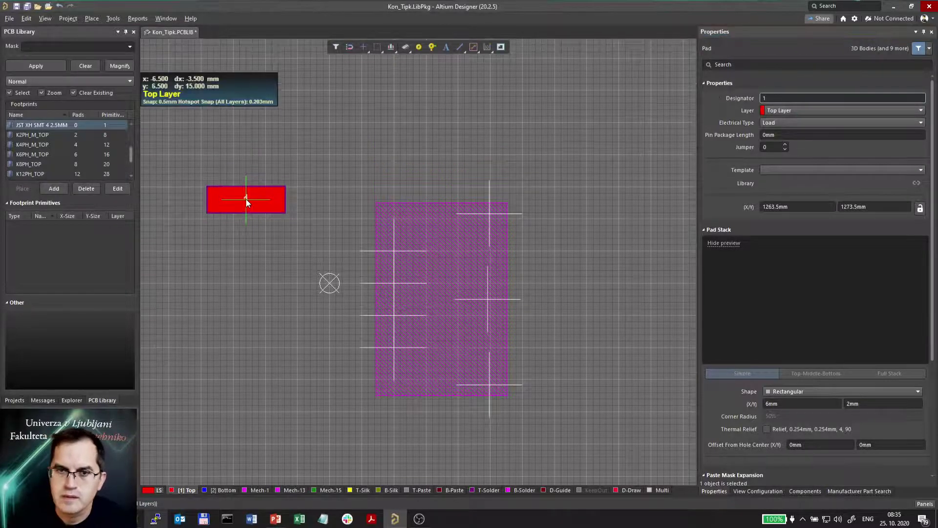
Size the pad 5 mm × 1.5 mm
{"action": "key", "text": "Tab"}
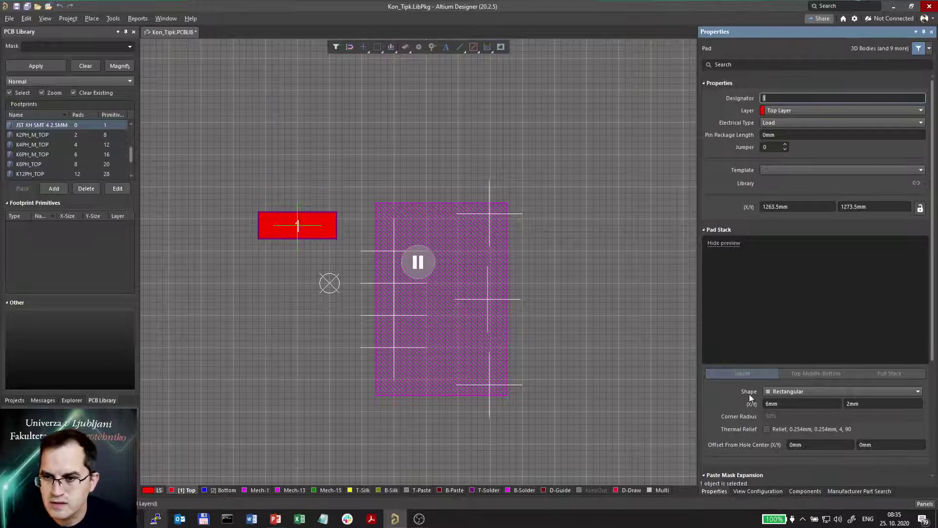
{"action": "left_click", "coordinate": [800, 403]}
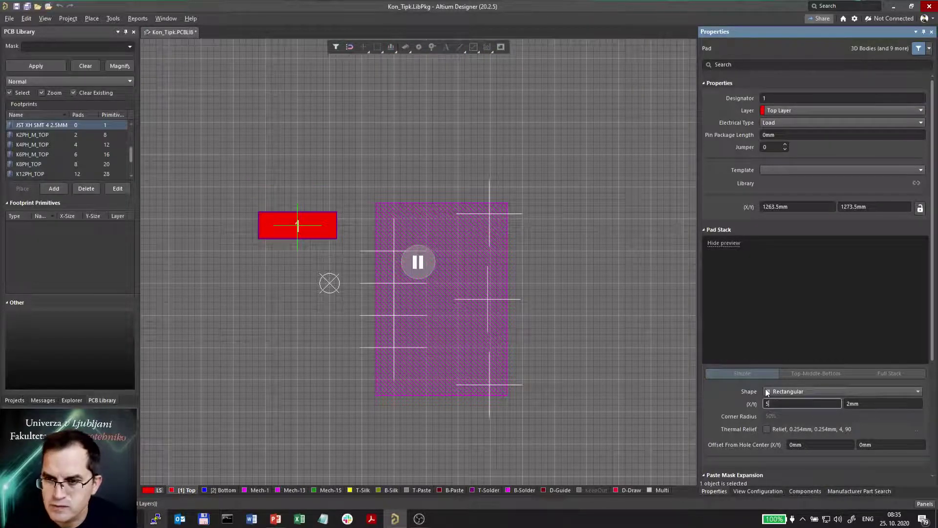
{"action": "type", "text": "5"}
{"action": "key", "text": "Tab"}
{"action": "type", "text": "1.5"}
{"action": "left_click", "coordinate": [418, 263]}
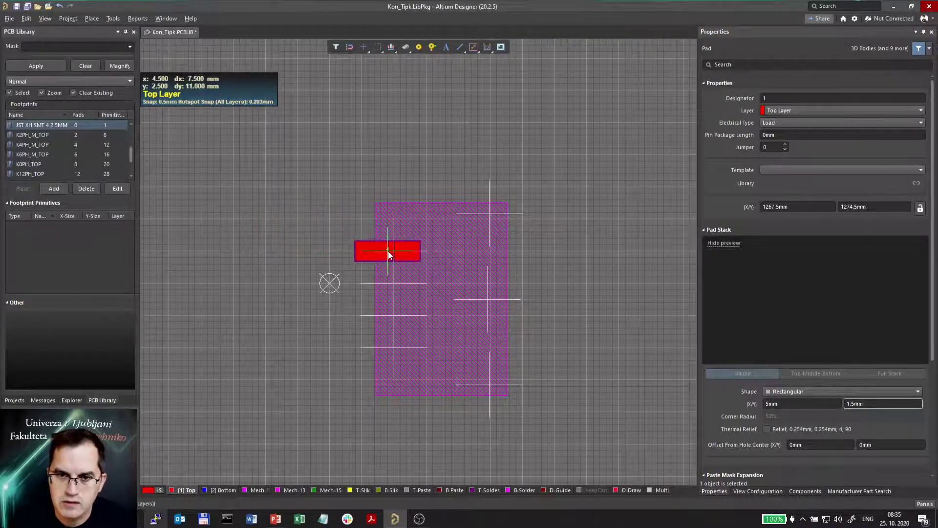
Place pads 1–4 in a left column and pads 5 and 6 at the right corners
{"action": "left_click", "coordinate": [395, 252]}
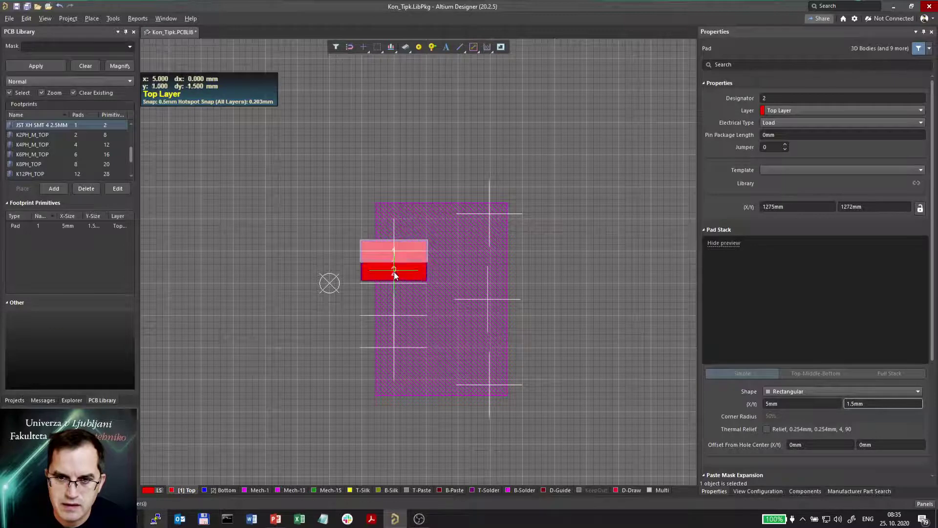
{"action": "left_click", "coordinate": [394, 283]}
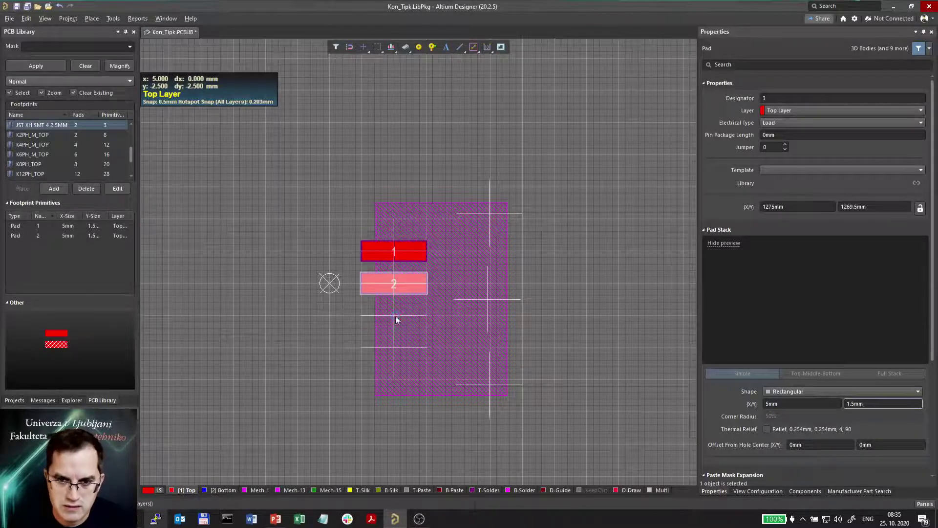
{"action": "left_click", "coordinate": [395, 316]}
{"action": "left_click", "coordinate": [395, 348]}
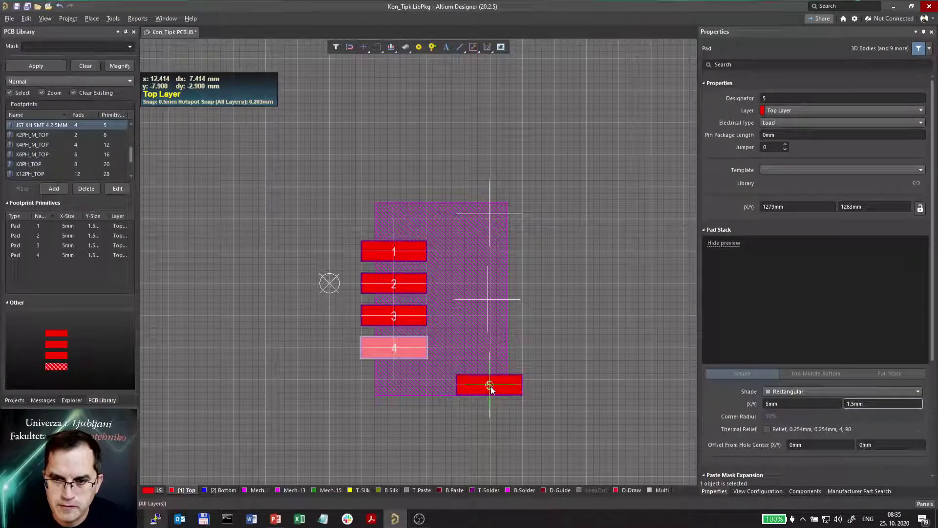
{"action": "left_click", "coordinate": [489, 385]}
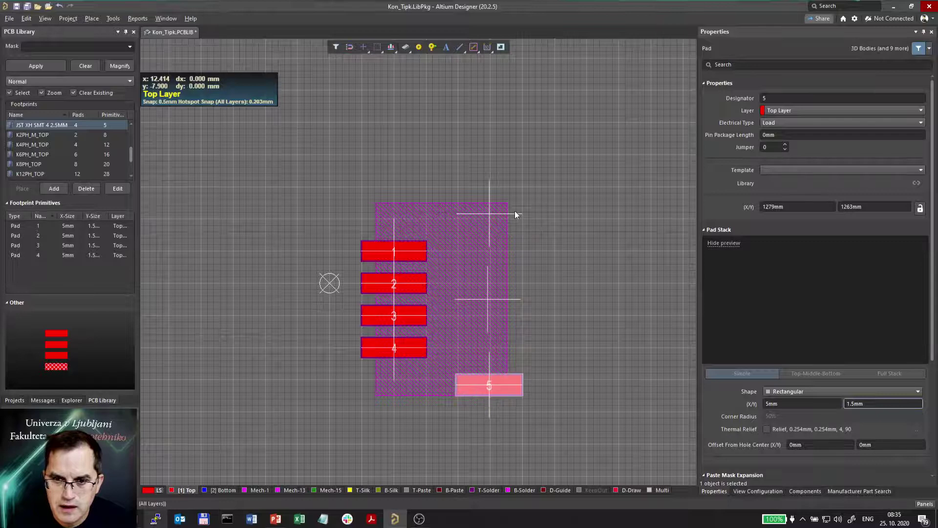
{"action": "left_click", "coordinate": [490, 214]}
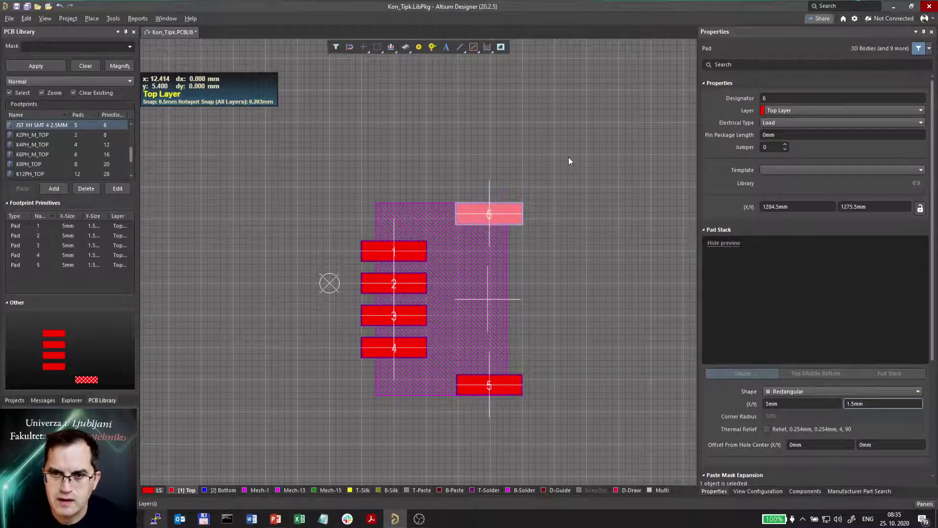
{"action": "key", "text": "Escape"}
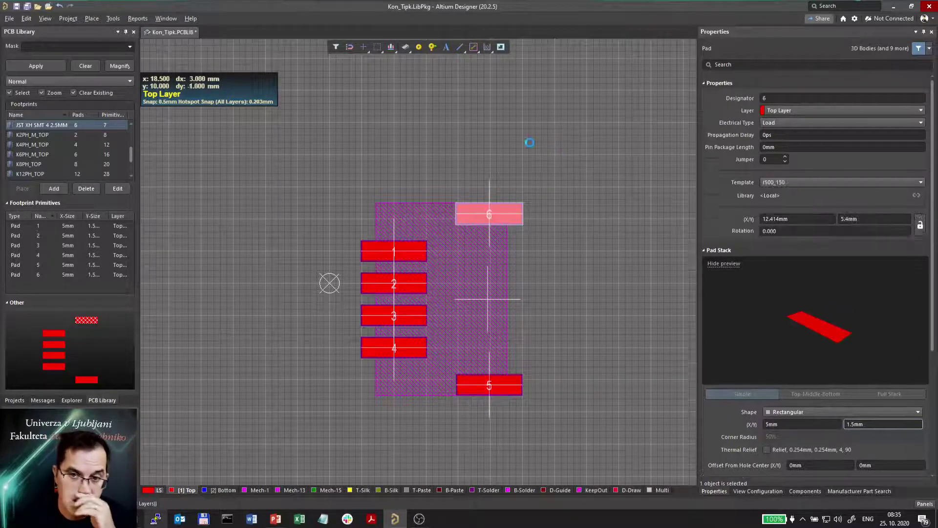
Inspect the pads against the 3D connector model, then return to the 2D view
{"action": "key", "text": "3"}
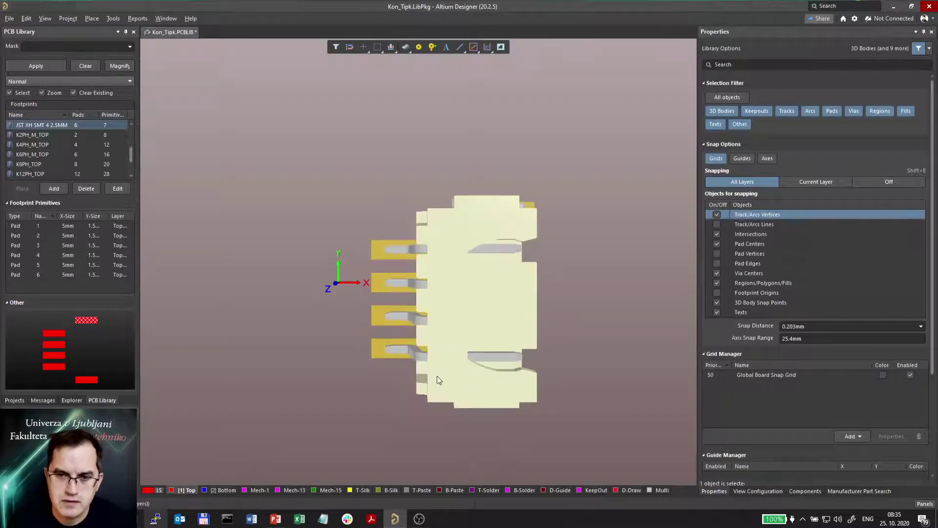
{"action": "right_click_drag", "start_coordinate": [451, 400], "coordinate": [396, 382], "text": "shift"}
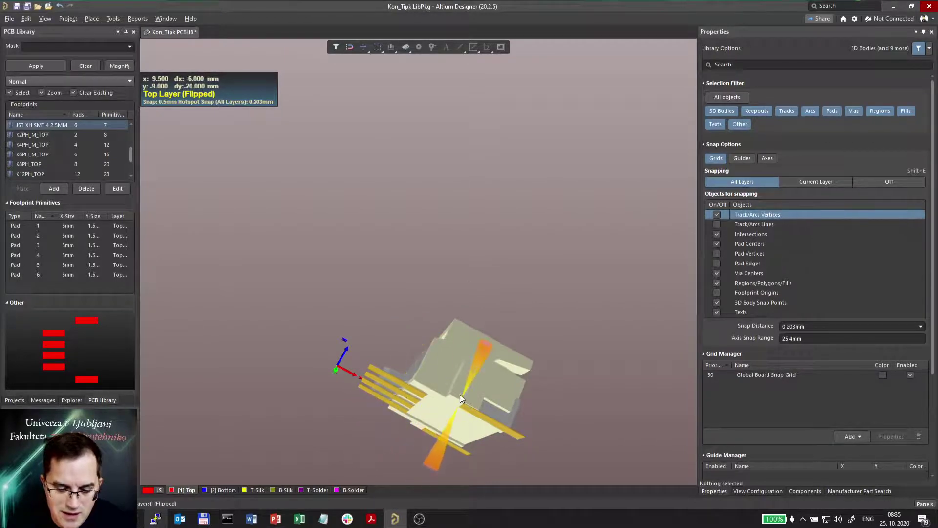
{"action": "key", "text": "2"}
Select pads 1–4 and move them 0.5 mm to the left
{"action": "left_click_drag", "start_coordinate": [316, 195], "coordinate": [417, 359]}
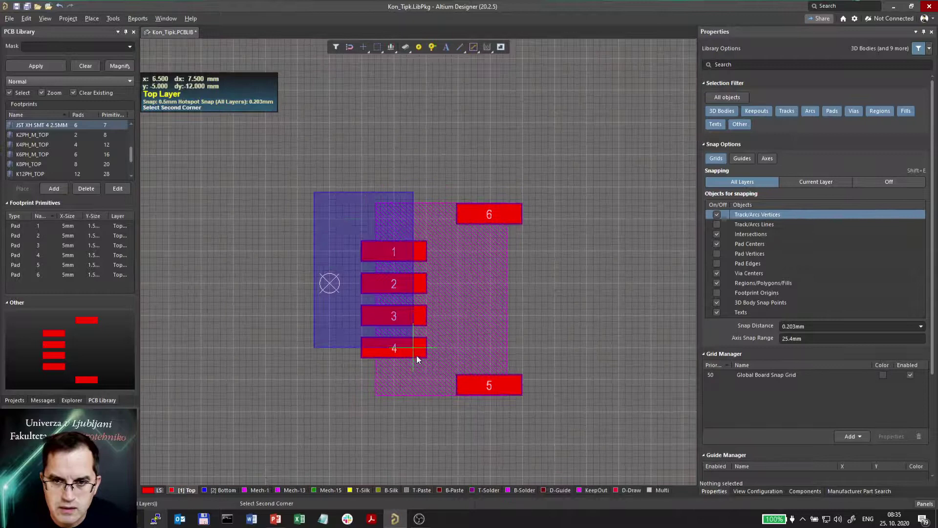
{"action": "right_click", "coordinate": [429, 381]}
{"action": "left_click", "coordinate": [318, 202]}
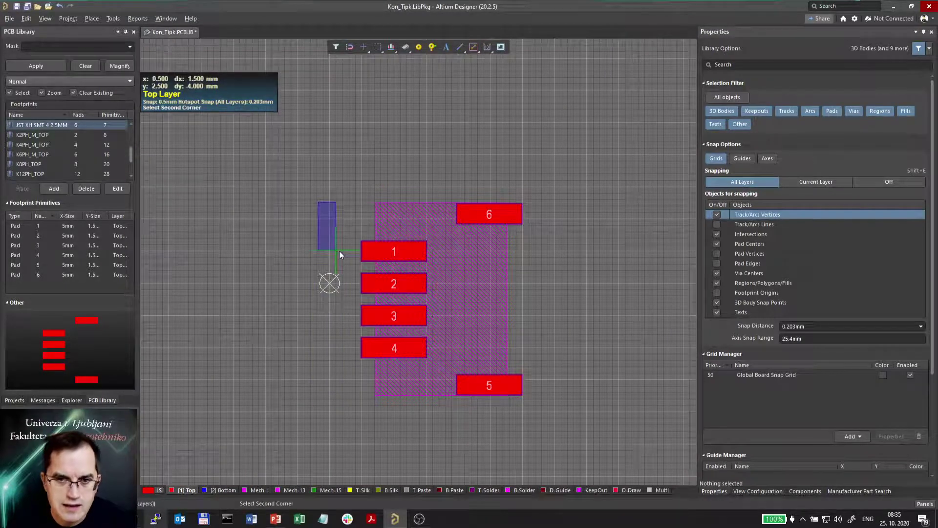
{"action": "left_click", "coordinate": [440, 375]}
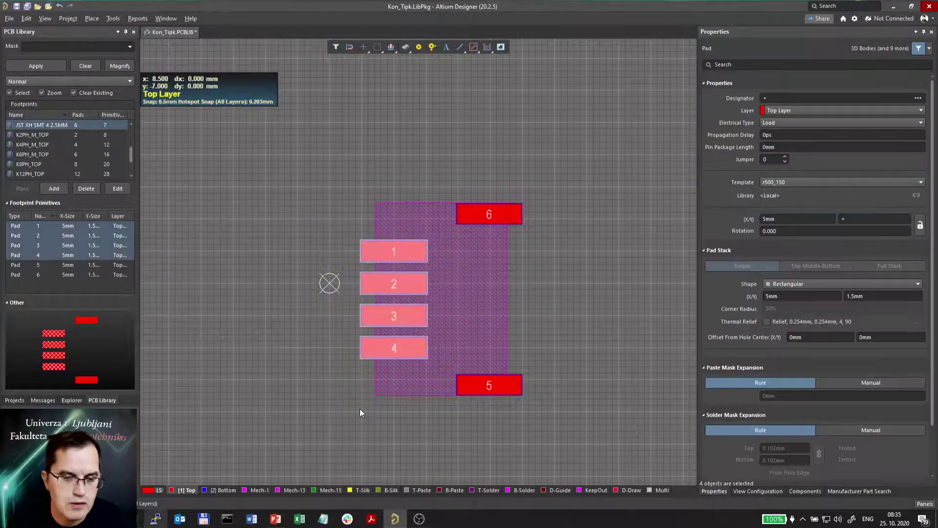
{"action": "left_click", "coordinate": [307, 404]}
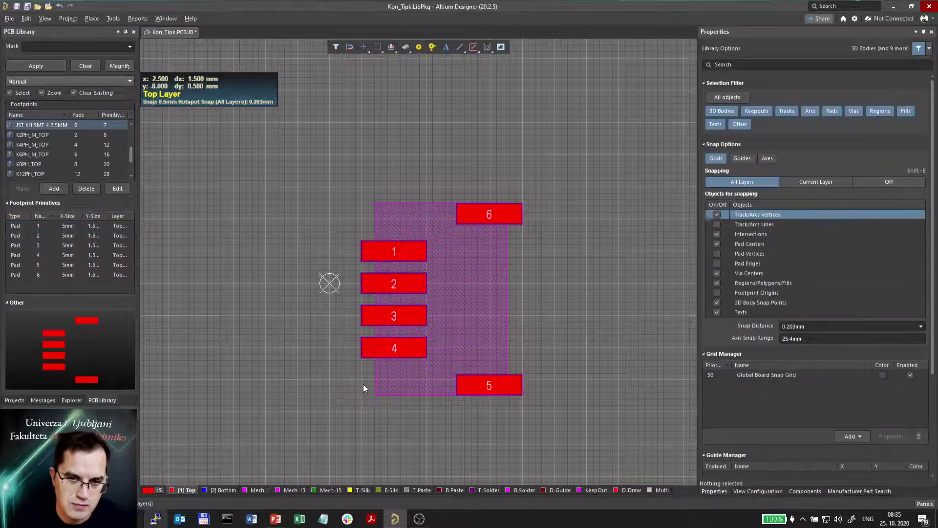
{"action": "left_click_drag", "start_coordinate": [368, 362], "coordinate": [341, 203]}
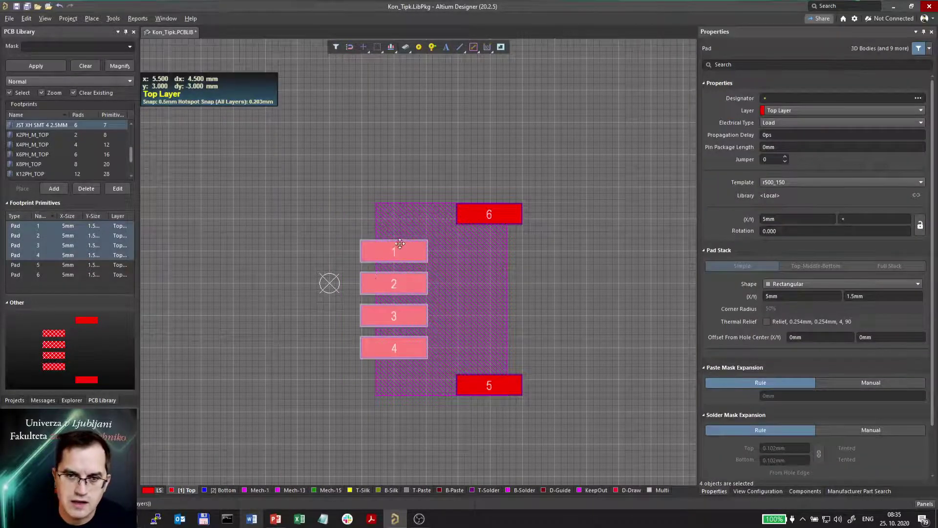
{"action": "left_click_drag", "start_coordinate": [398, 248], "coordinate": [393, 251]}
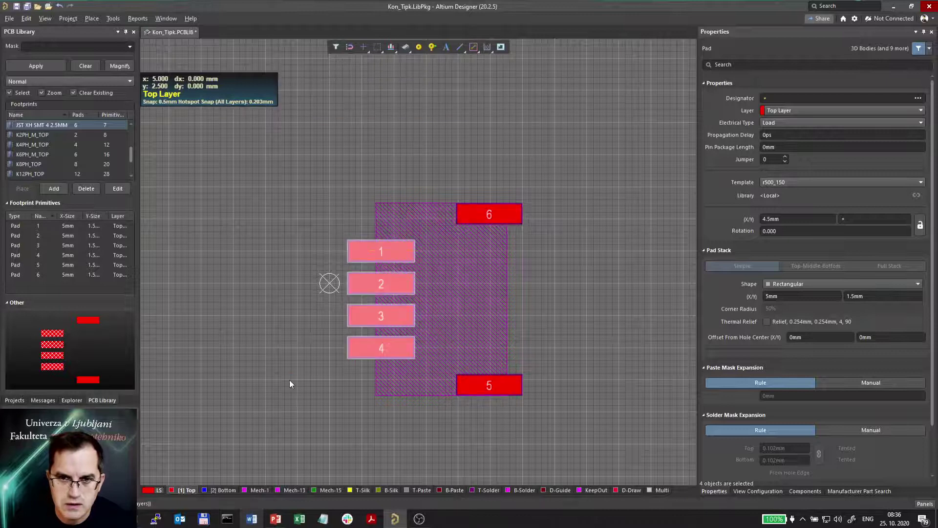
{"action": "left_click_drag", "start_coordinate": [446, 173], "coordinate": [566, 449]}
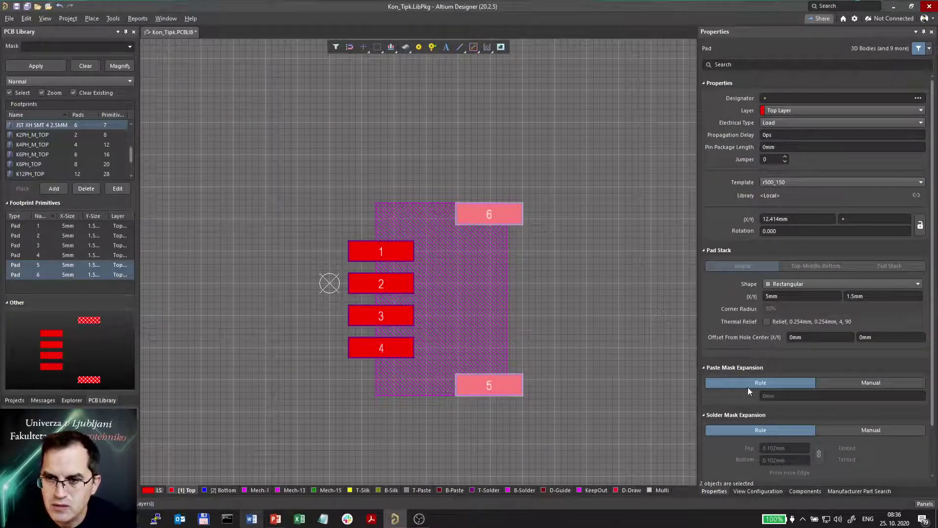
Resize mounting pads 5 and 6 to 6 mm × 2.5 mm
{"action": "left_click", "coordinate": [792, 295]}
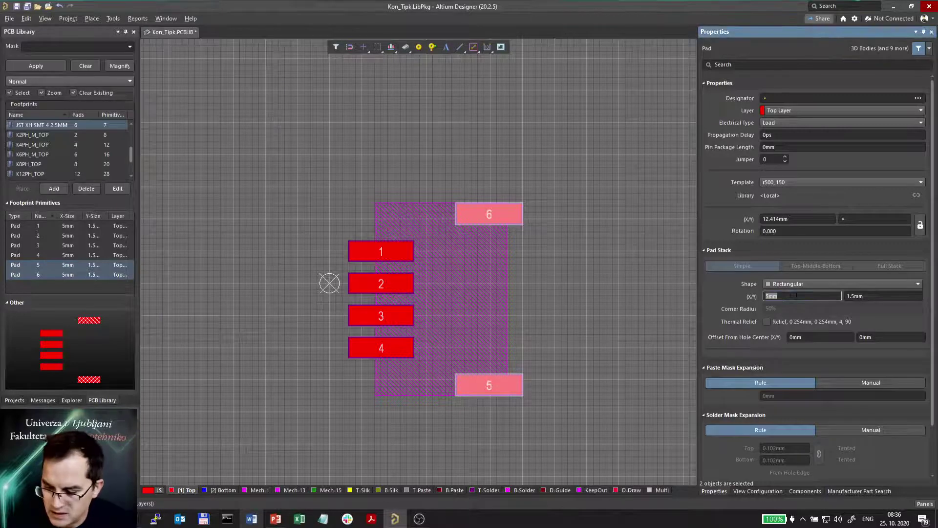
{"action": "left_click", "coordinate": [885, 297]}
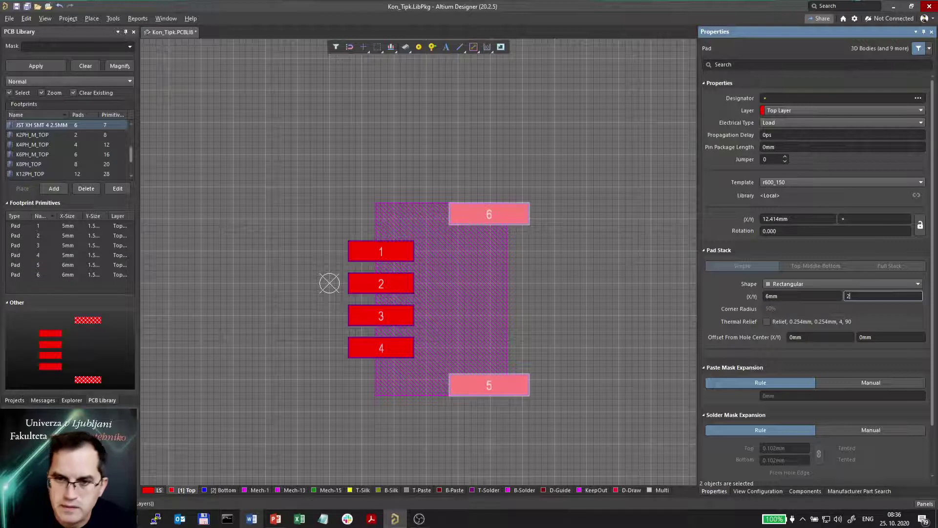
{"action": "type", "text": "2"}
{"action": "key", "text": "Return"}
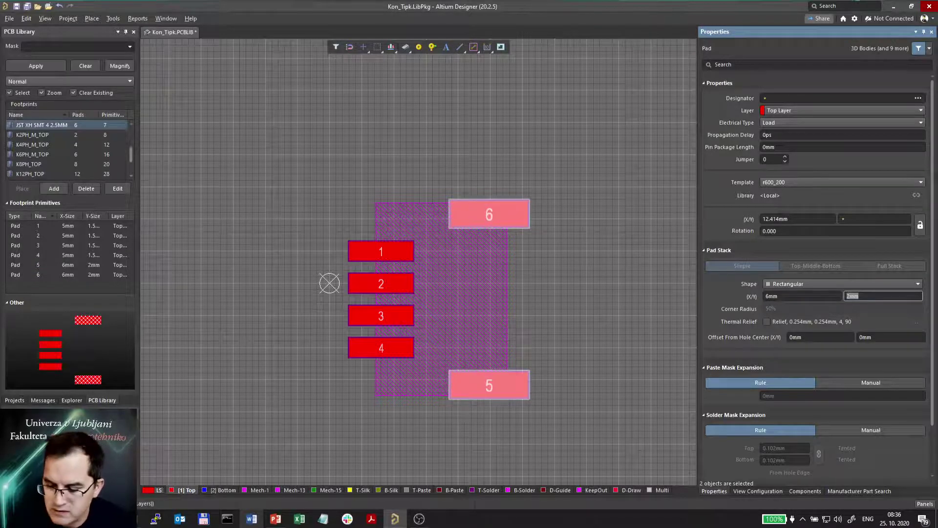
{"action": "type", "text": "2.5"}
{"action": "key", "text": "Return"}
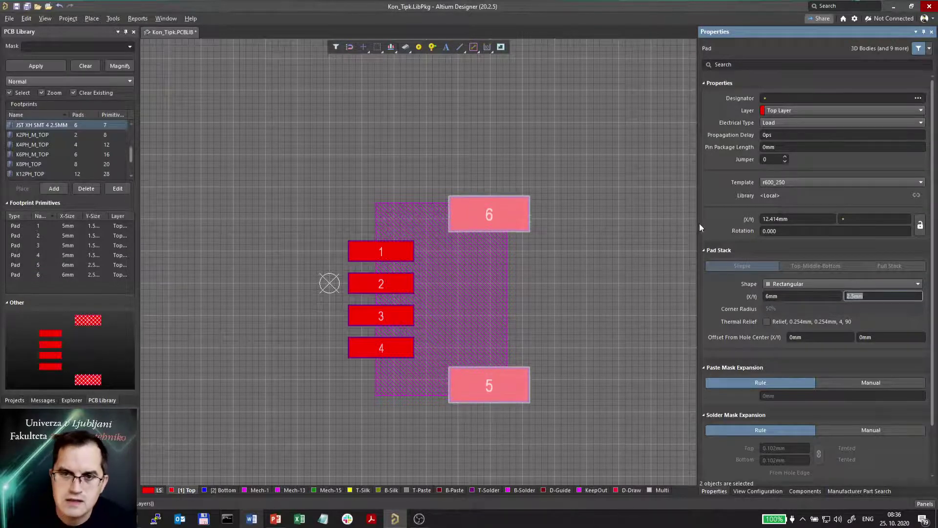
{"action": "left_click", "coordinate": [656, 236]}
Check the resized pads on the 3D connector, then return to the 2D layout
{"action": "key", "text": "3"}
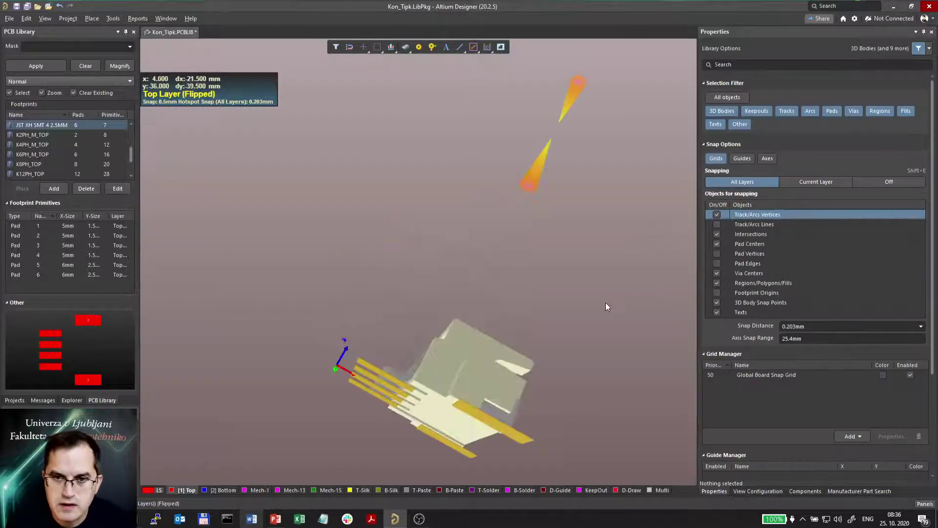
{"action": "right_click_drag", "start_coordinate": [539, 397], "coordinate": [490, 448], "text": "shift"}
{"action": "key", "text": "2"}
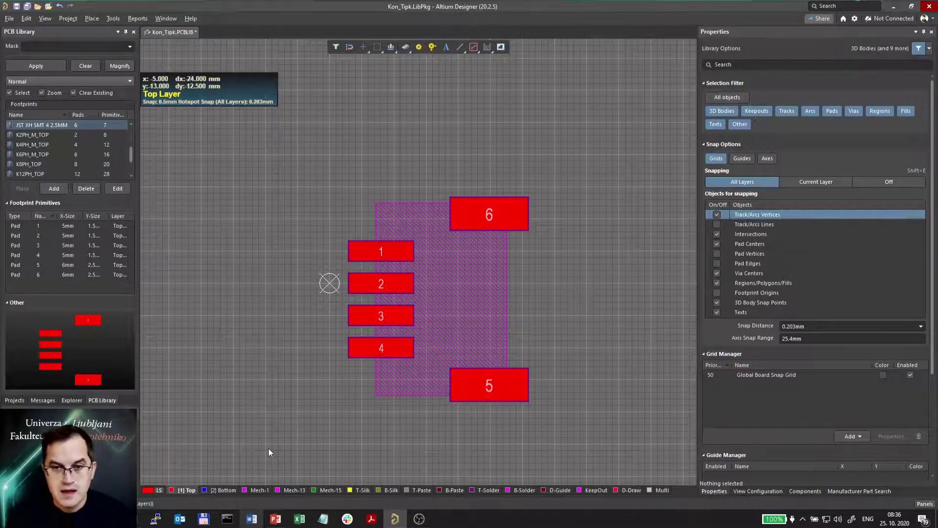
{"action": "left_click", "coordinate": [330, 155]}
Move all footprint pads and the 3D body so pad 1's centre sits on the origin
{"action": "left_click", "coordinate": [606, 424]}
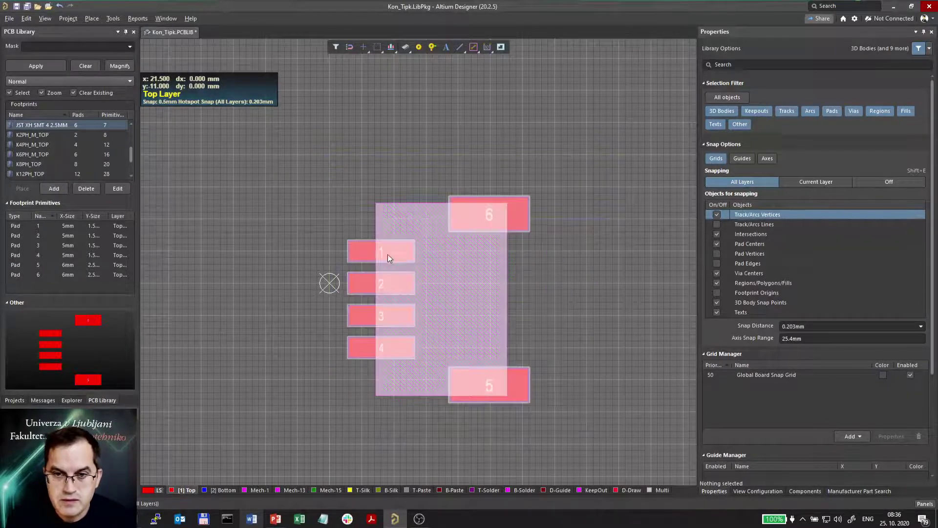
{"action": "left_click_drag", "start_coordinate": [380, 251], "coordinate": [330, 283]}
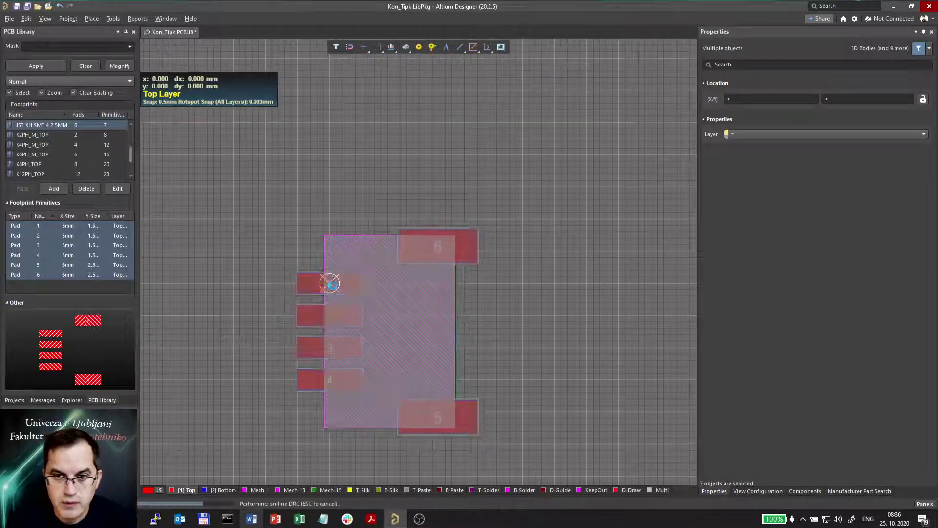
{"action": "left_click", "coordinate": [293, 326]}
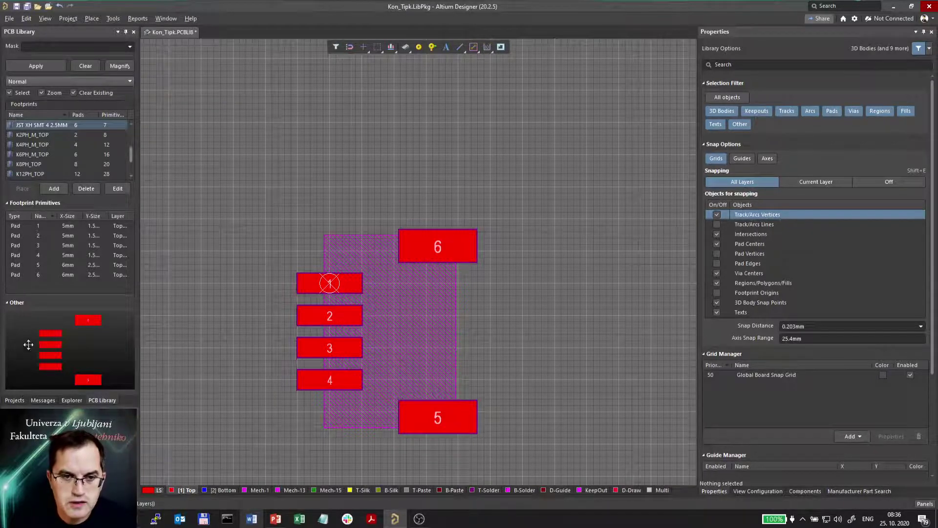
Open Kon_Tipk.SchLib from the project tree and save all modified library files
{"action": "left_click", "coordinate": [15, 401]}
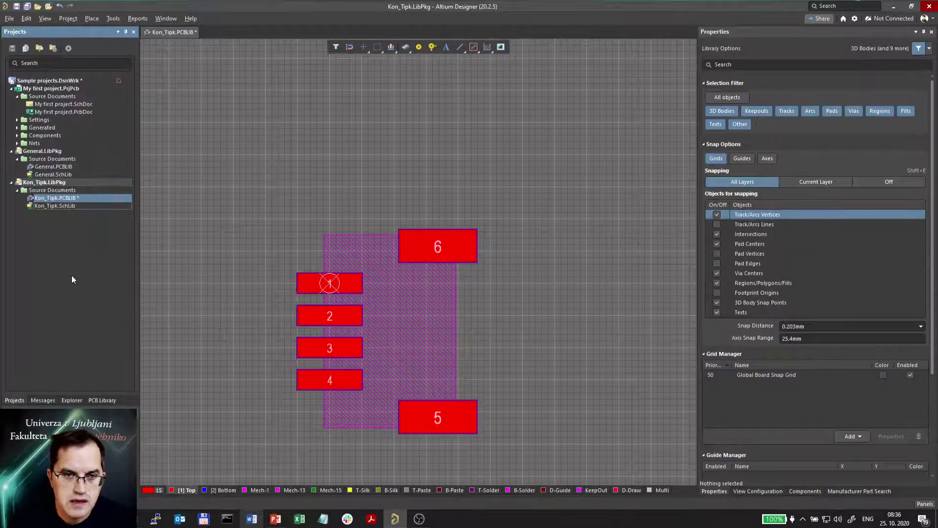
{"action": "double_click", "coordinate": [66, 205]}
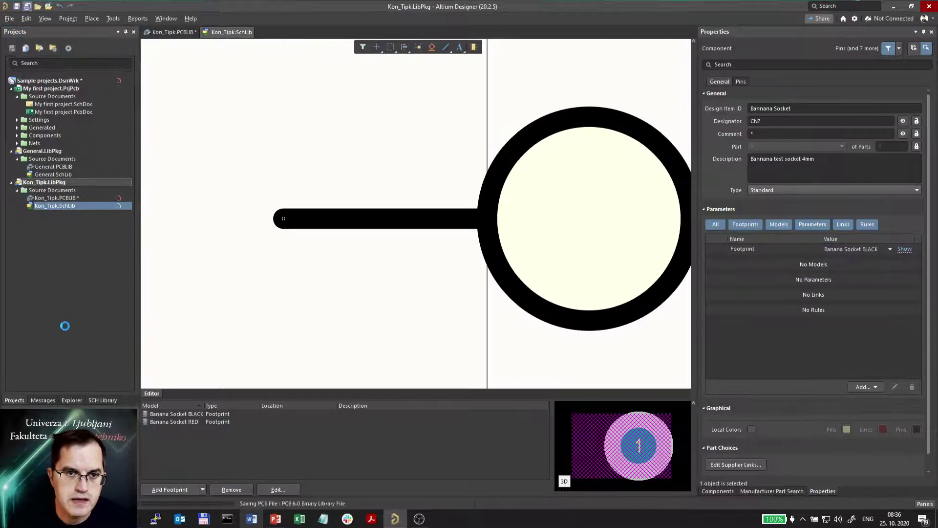
{"action": "key", "text": "ctrl+s"}
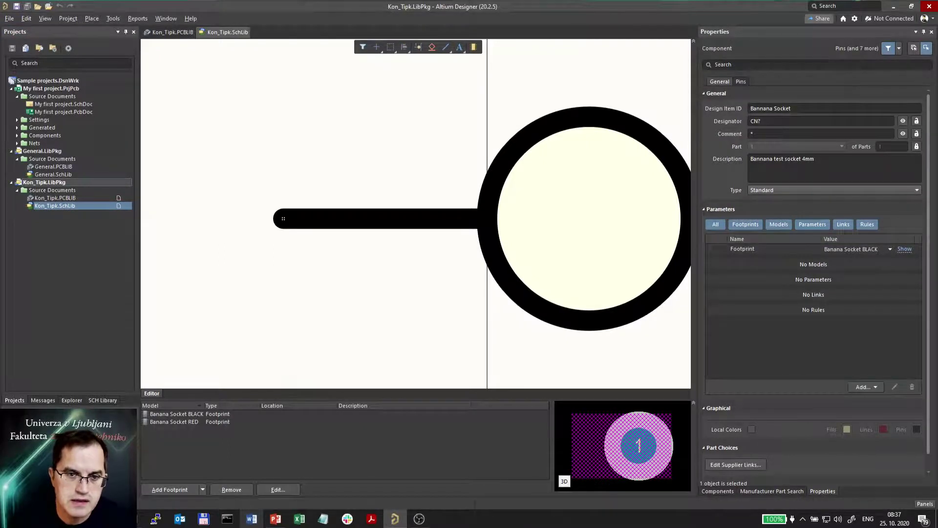
Duplicate the H1x4 header symbol and rename the copy 'JST XH SMT 4pin 2.5mm'
{"action": "left_click", "coordinate": [100, 399]}
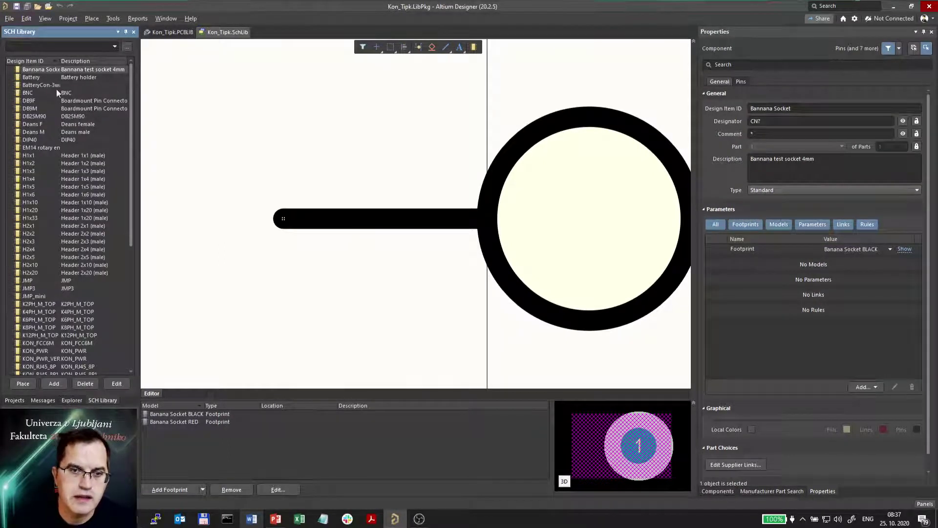
{"action": "left_click", "coordinate": [40, 178]}
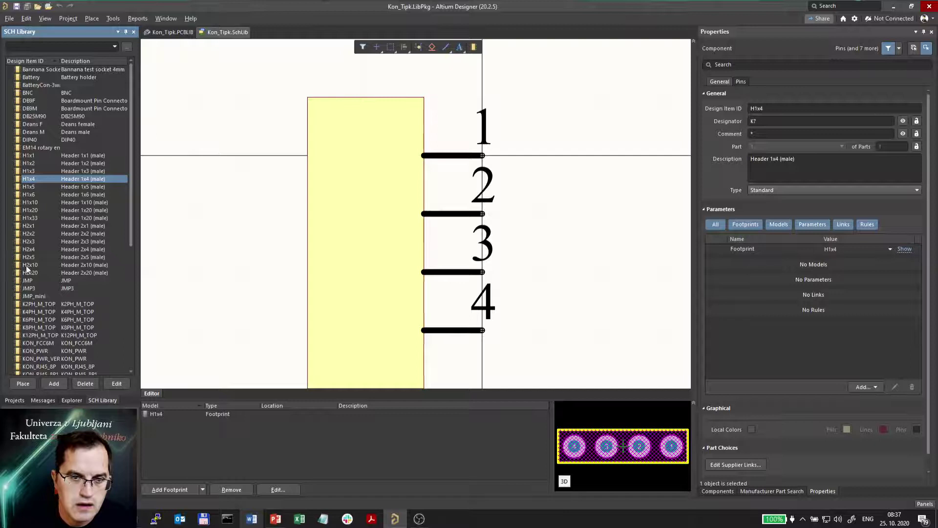
{"action": "right_click", "coordinate": [32, 179]}
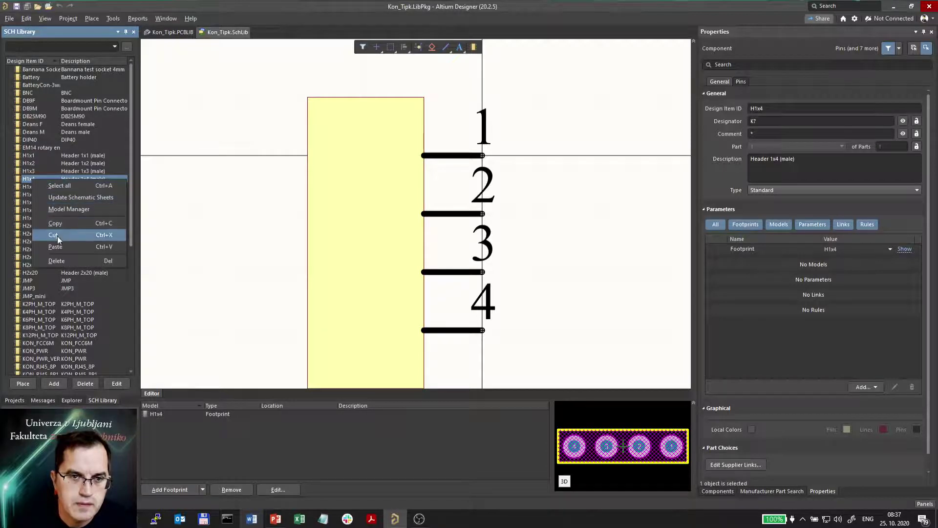
{"action": "left_click", "coordinate": [57, 223]}
{"action": "right_click", "coordinate": [35, 176]}
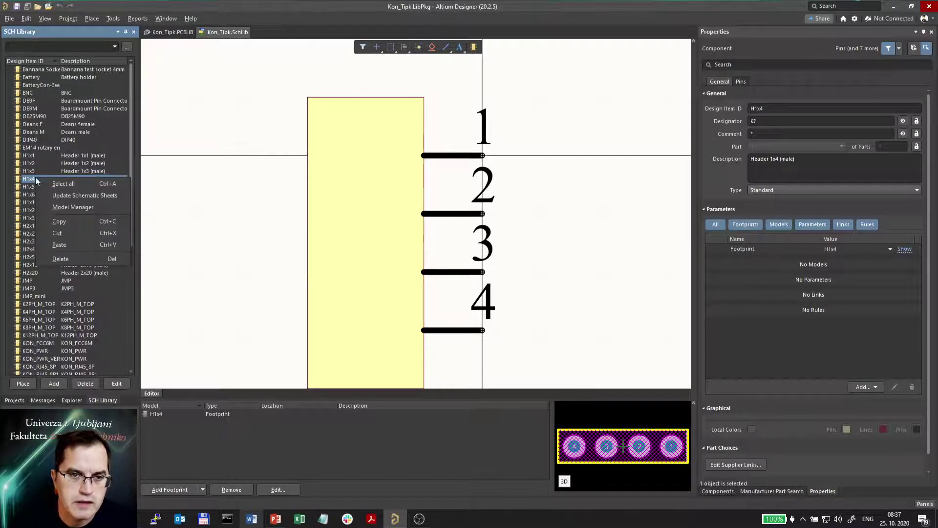
{"action": "left_click", "coordinate": [62, 246]}
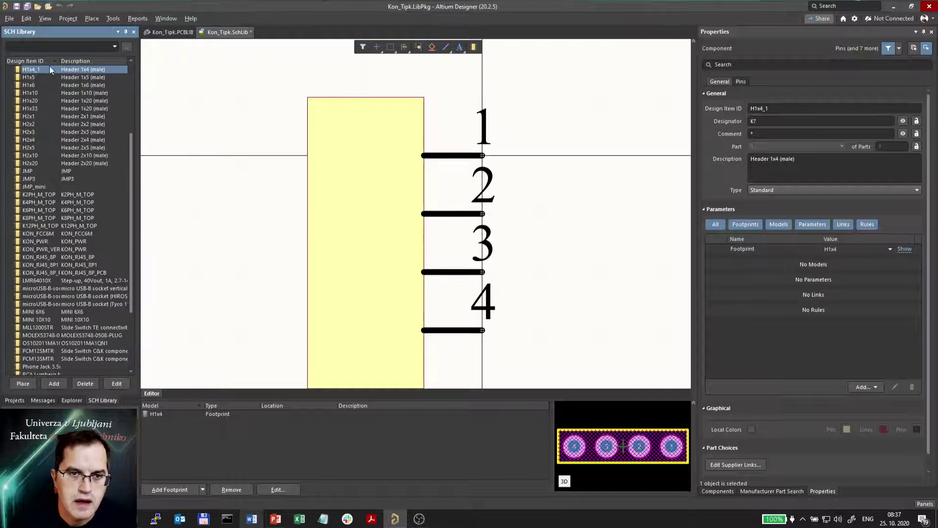
{"action": "left_click", "coordinate": [779, 109]}
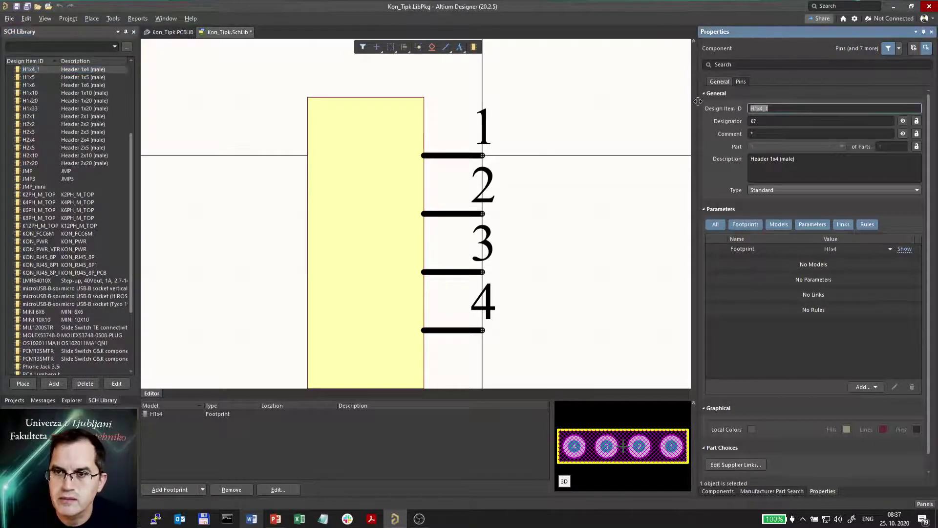
{"action": "type", "text": "JST"}
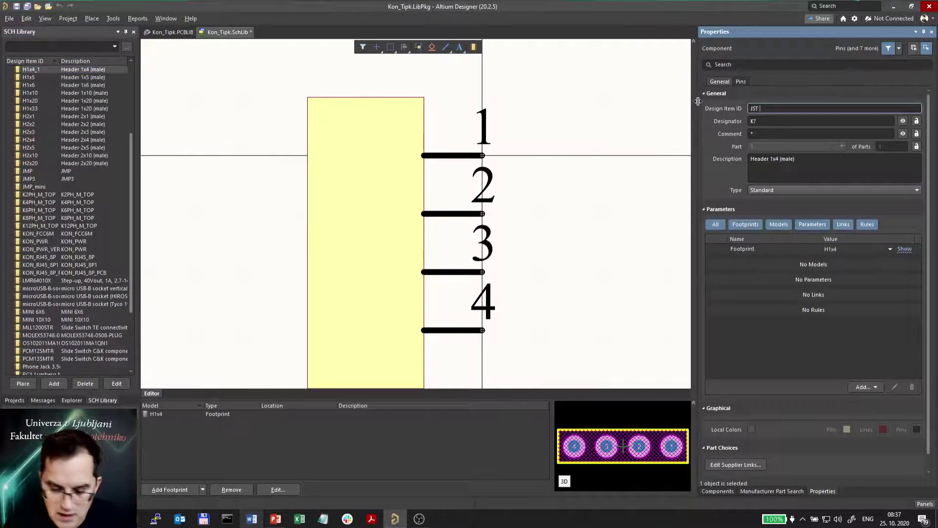
{"action": "type", "text": " XH SMT 4pin"}
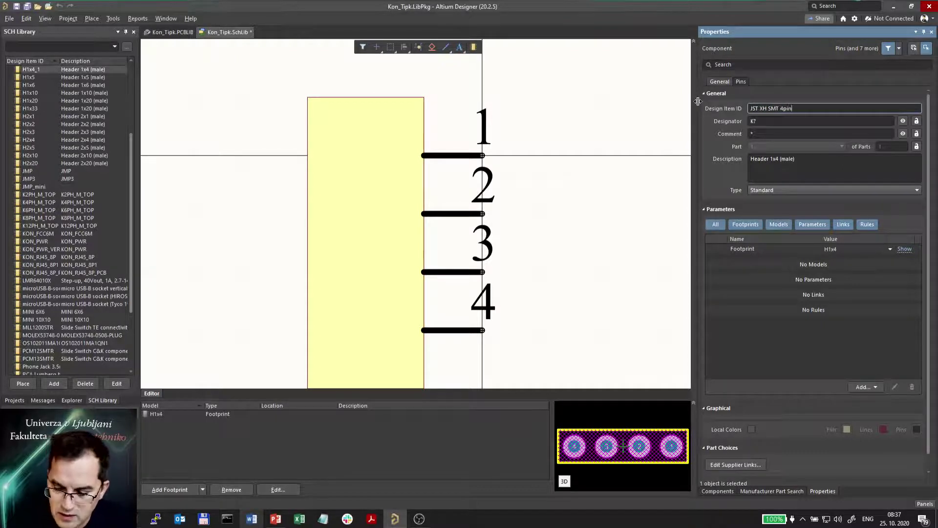
{"action": "type", "text": " 2.5mm"}
{"action": "key", "text": "Return"}
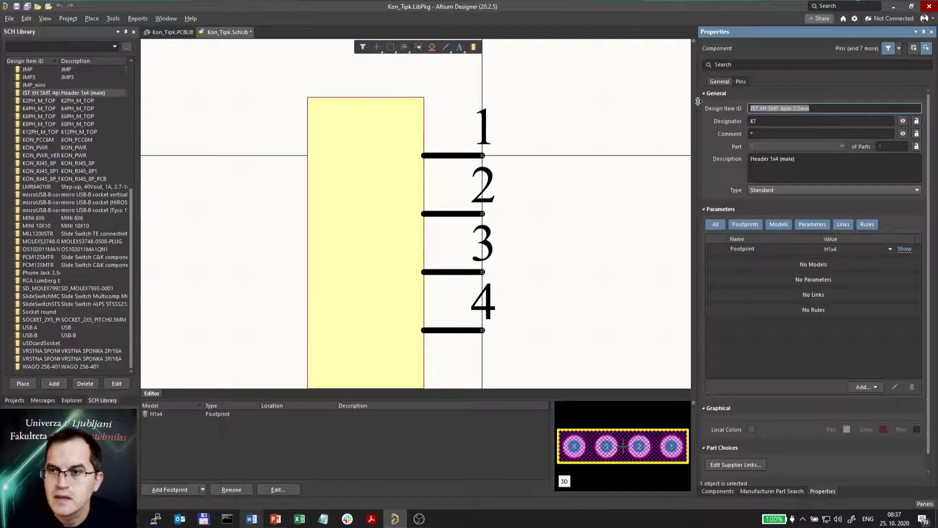
Add two vertical copies of pin 4 side by side below the symbol
{"action": "scroll", "coordinate": [355, 155], "scroll_direction": "down", "scroll_amount": 2, "text": "ctrl"}
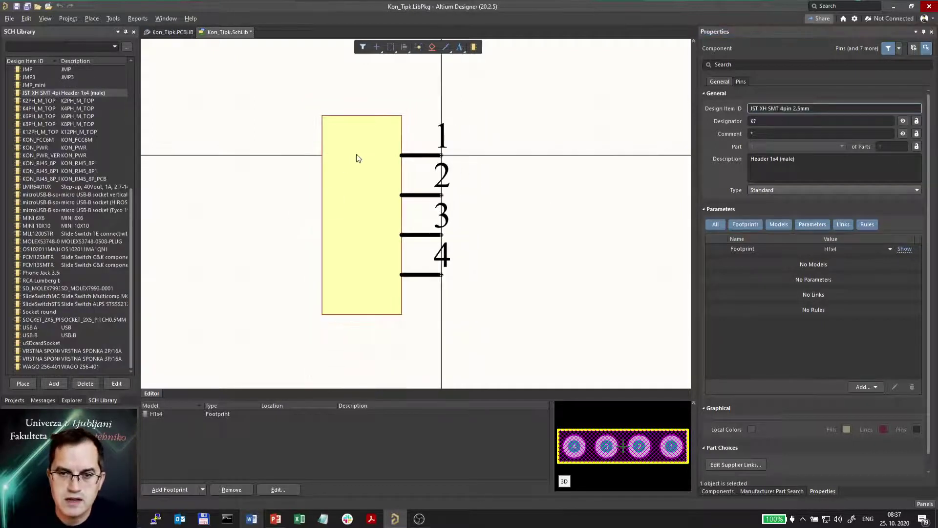
{"action": "left_click", "coordinate": [413, 275]}
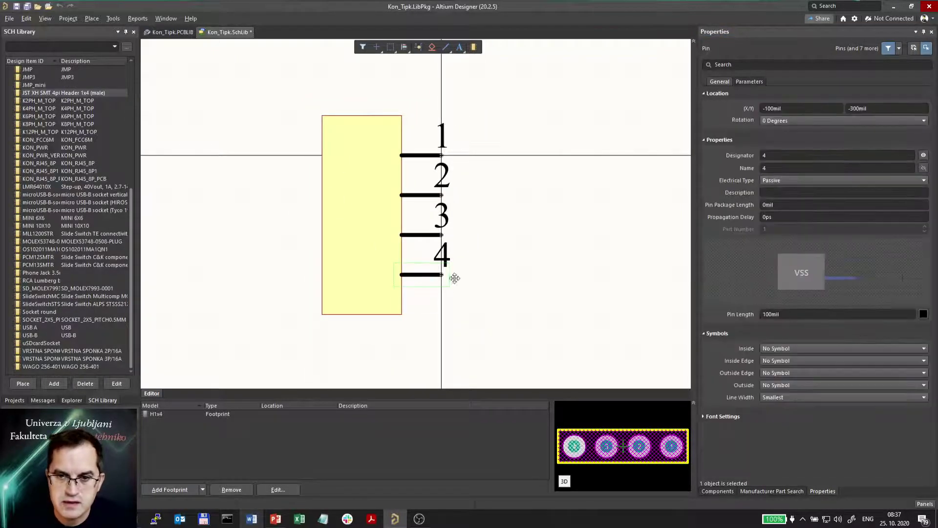
{"action": "left_click_drag", "start_coordinate": [414, 275], "coordinate": [441, 274]}
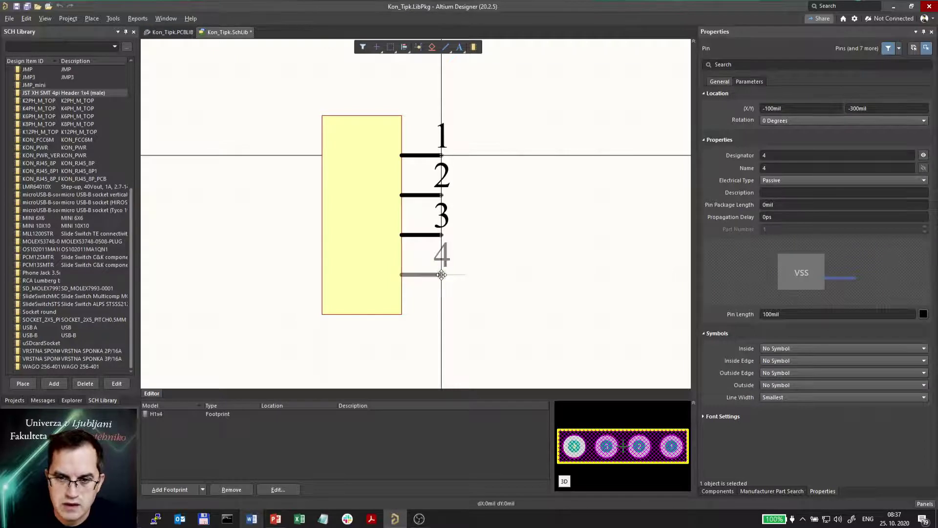
{"action": "key", "text": "ctrl+c"}
{"action": "key", "text": "ctrl+v"}
{"action": "left_click", "coordinate": [442, 354]}
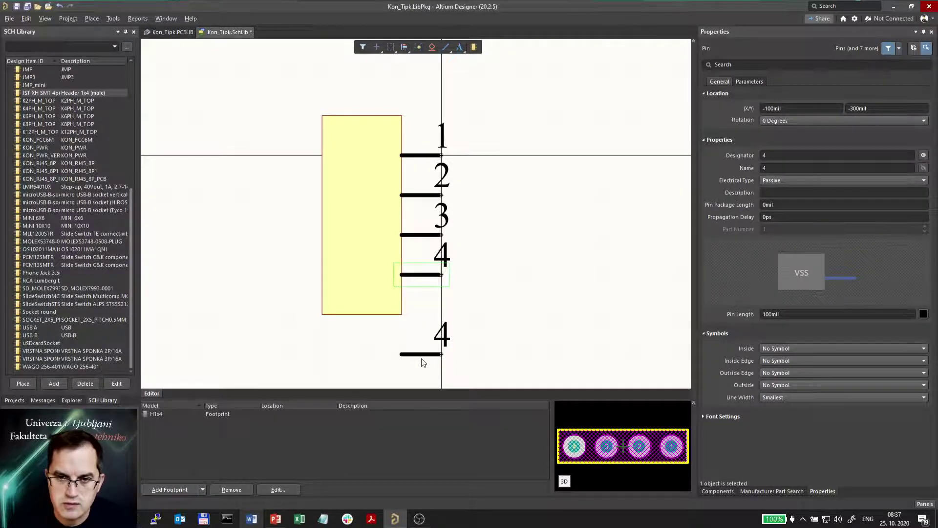
{"action": "key", "text": "ctrl+z"}
{"action": "left_click", "coordinate": [421, 272]}
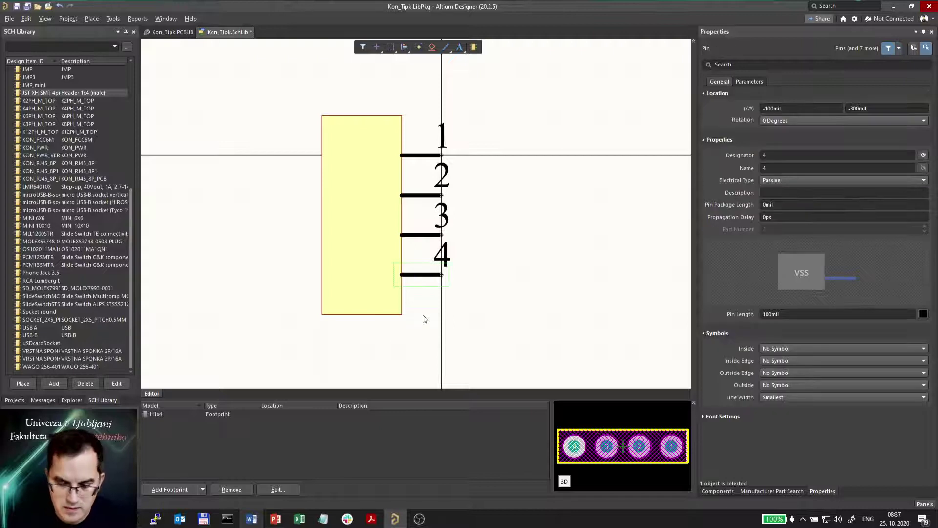
{"action": "key", "text": "ctrl+v"}
{"action": "key", "text": "space"}
{"action": "key", "text": "space"}
{"action": "key", "text": "space"}
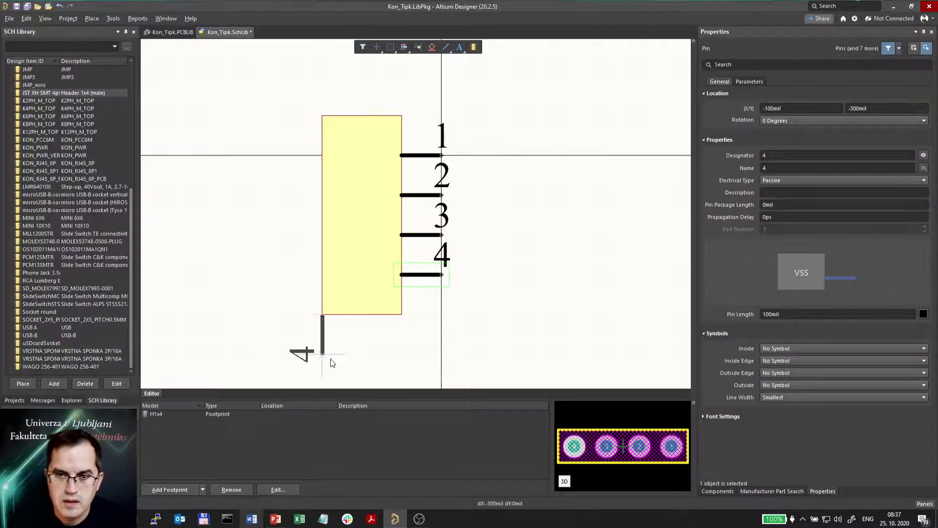
{"action": "left_click", "coordinate": [329, 359]}
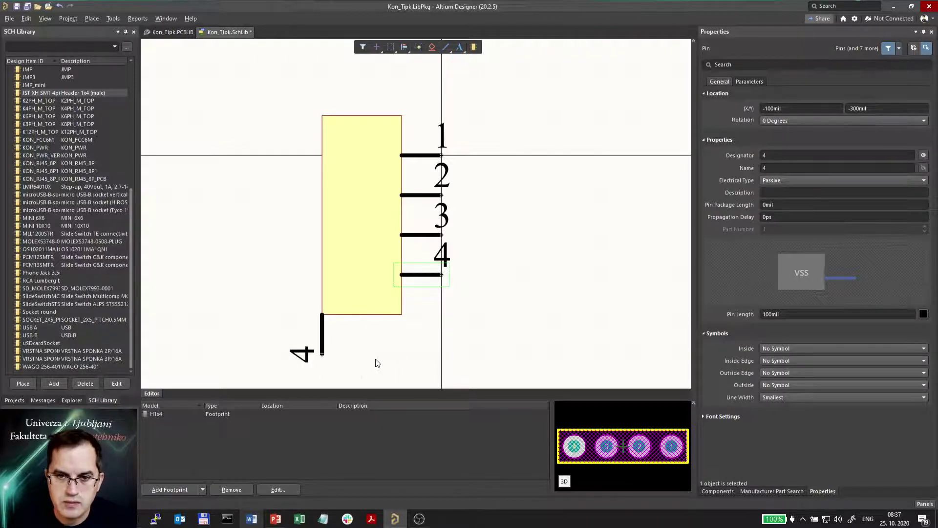
{"action": "key", "text": "ctrl+v"}
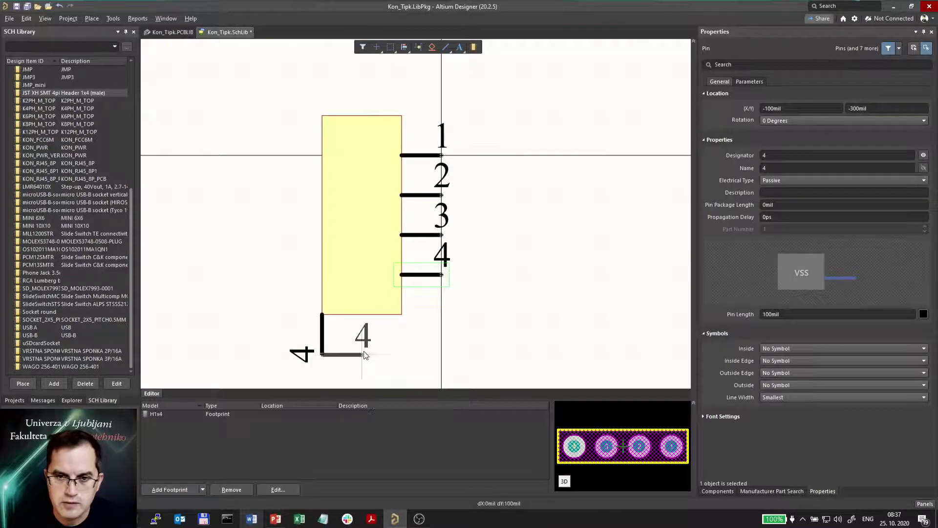
{"action": "key", "text": "space"}
{"action": "left_click", "coordinate": [356, 360]}
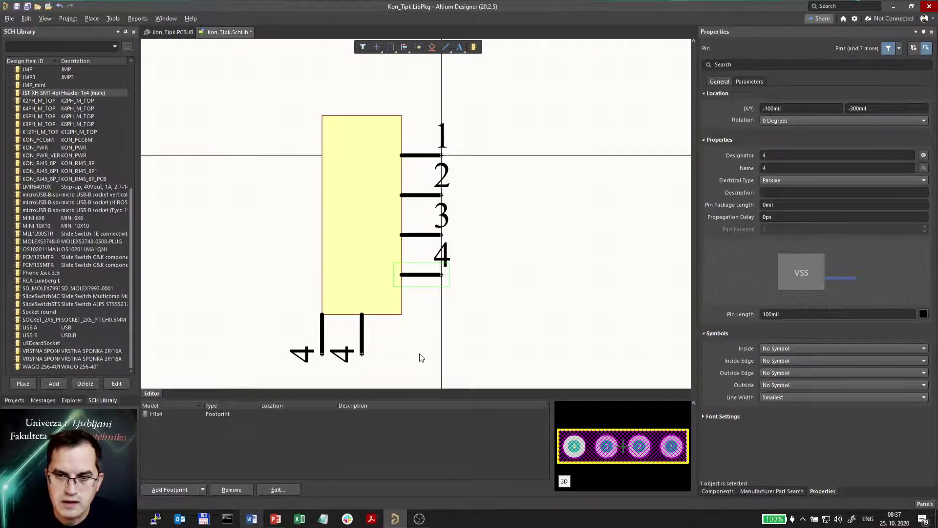
Give the left new pin designator 5 and name 5
{"action": "left_click", "coordinate": [330, 341]}
{"action": "left_click", "coordinate": [364, 342], "text": "shift"}
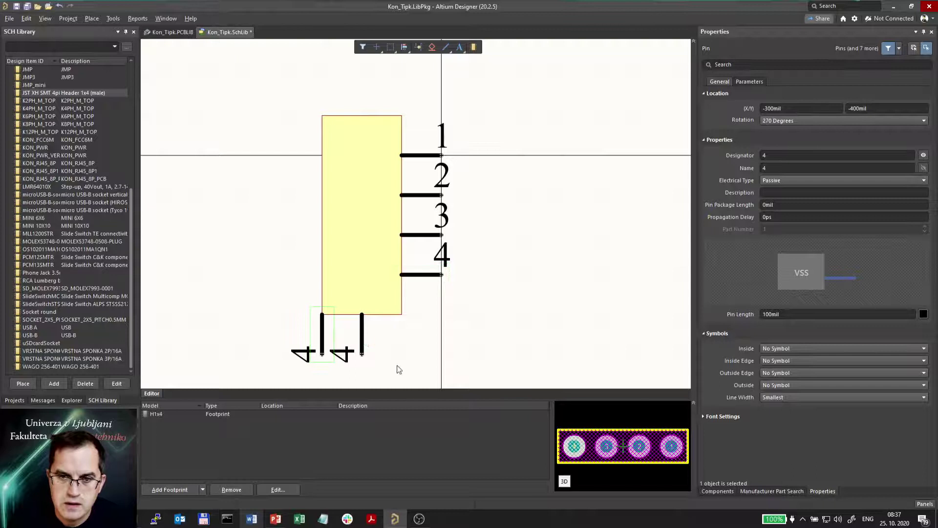
{"action": "left_click", "coordinate": [581, 270]}
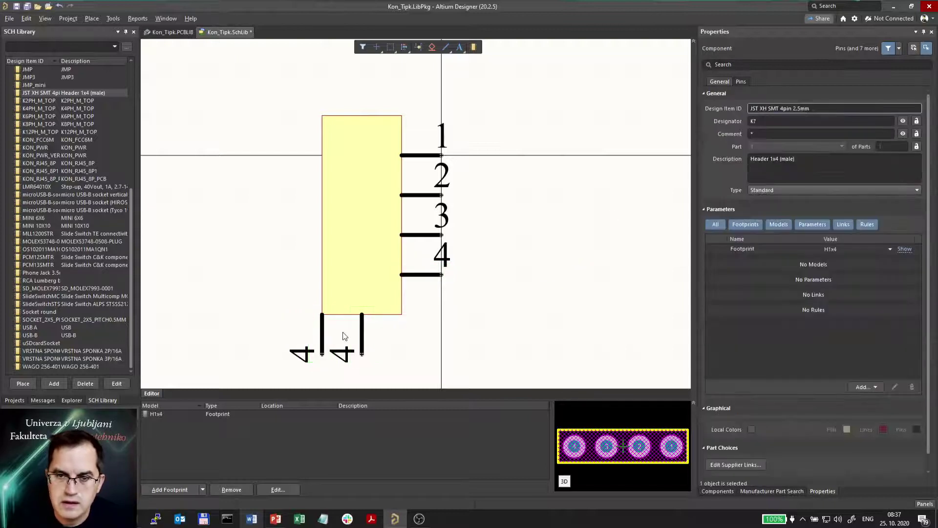
{"action": "left_click", "coordinate": [326, 337]}
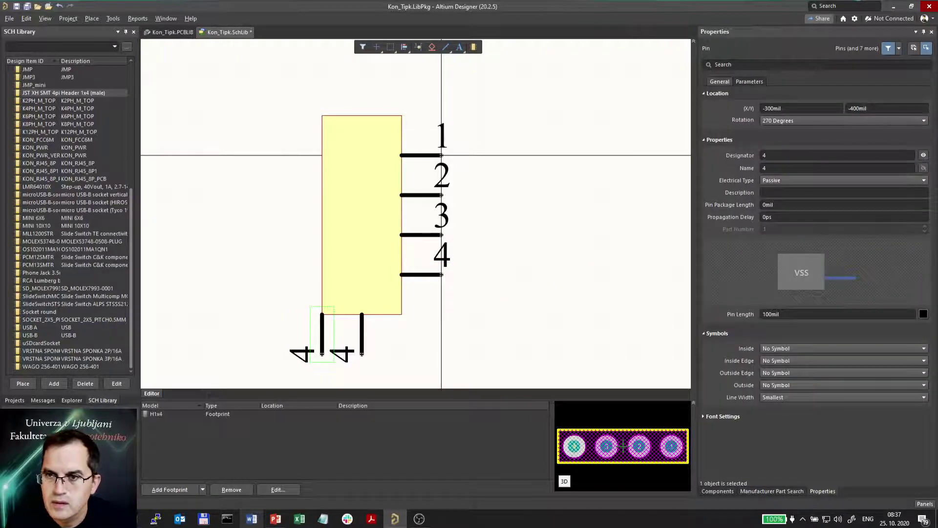
{"action": "left_click", "coordinate": [777, 156]}
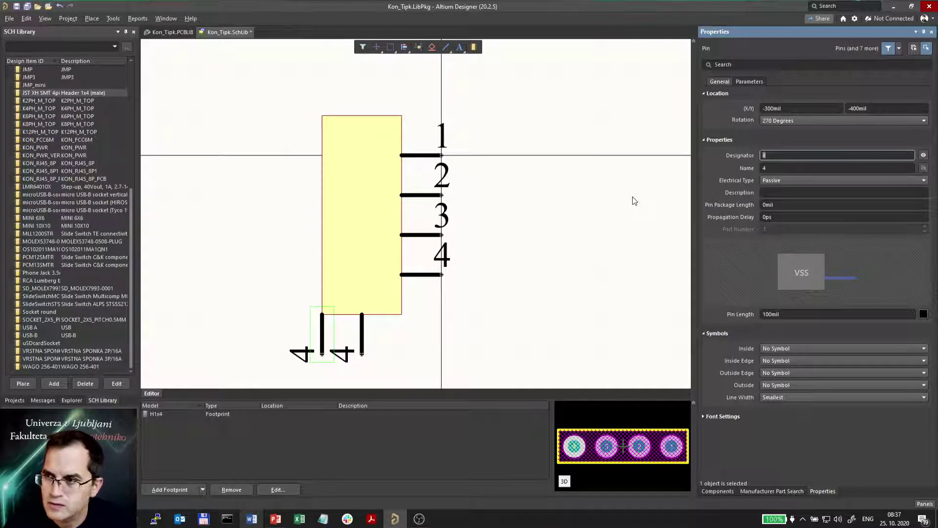
{"action": "type", "text": "5"}
{"action": "key", "text": "Return"}
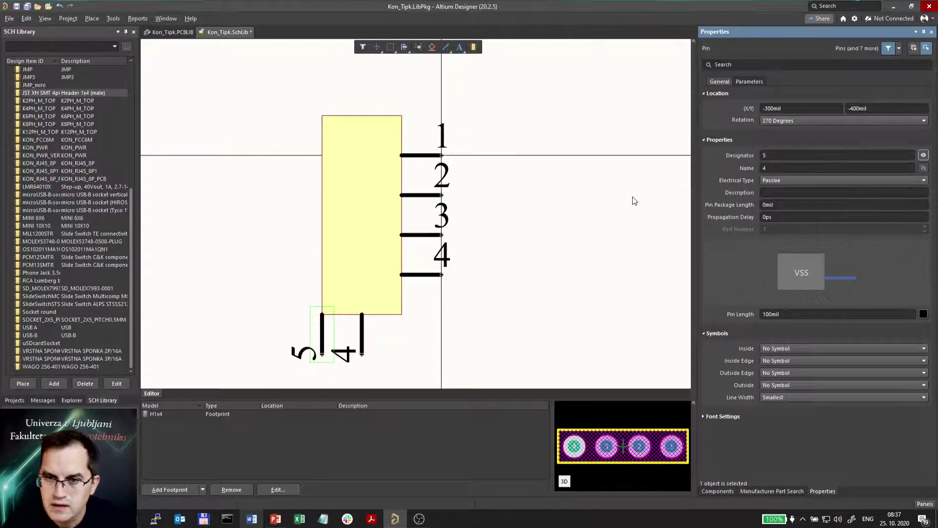
{"action": "left_click", "coordinate": [772, 167]}
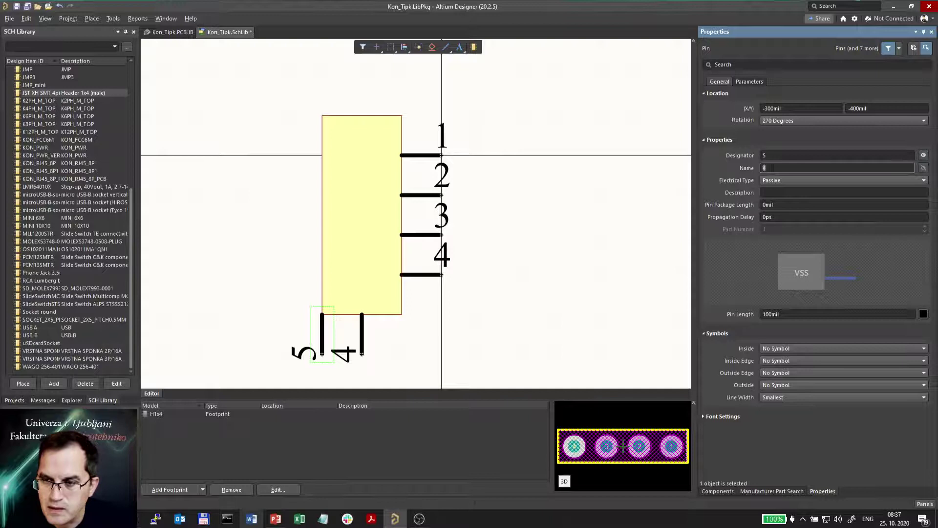
{"action": "type", "text": "5"}
Give the right new pin designator 6
{"action": "left_click", "coordinate": [361, 337]}
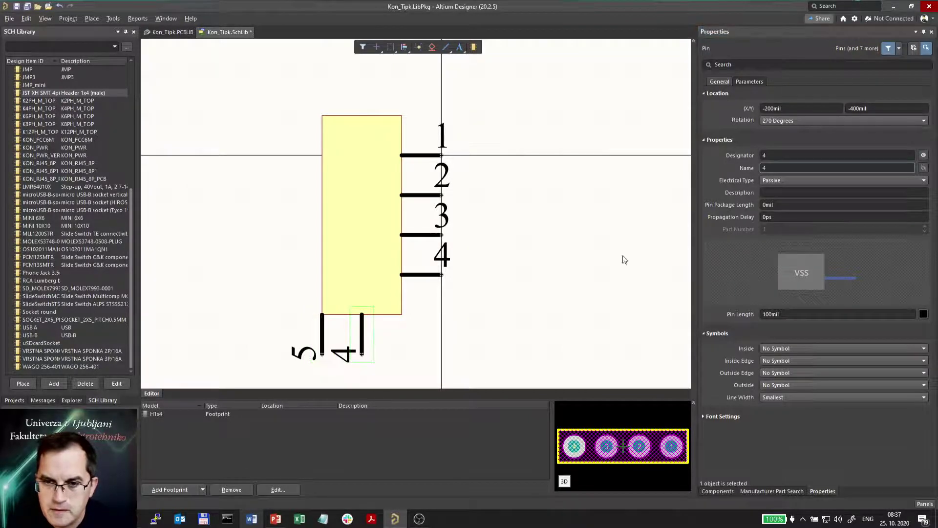
{"action": "left_click", "coordinate": [764, 156]}
{"action": "type", "text": "6"}
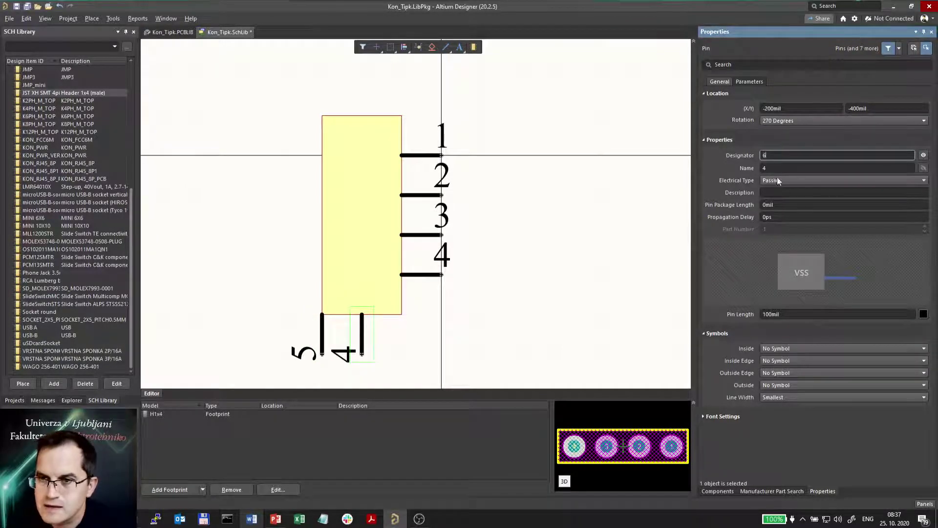
{"action": "key", "text": "Return"}
Widen the yellow symbol body by extending its left edge
{"action": "left_click", "coordinate": [523, 342]}
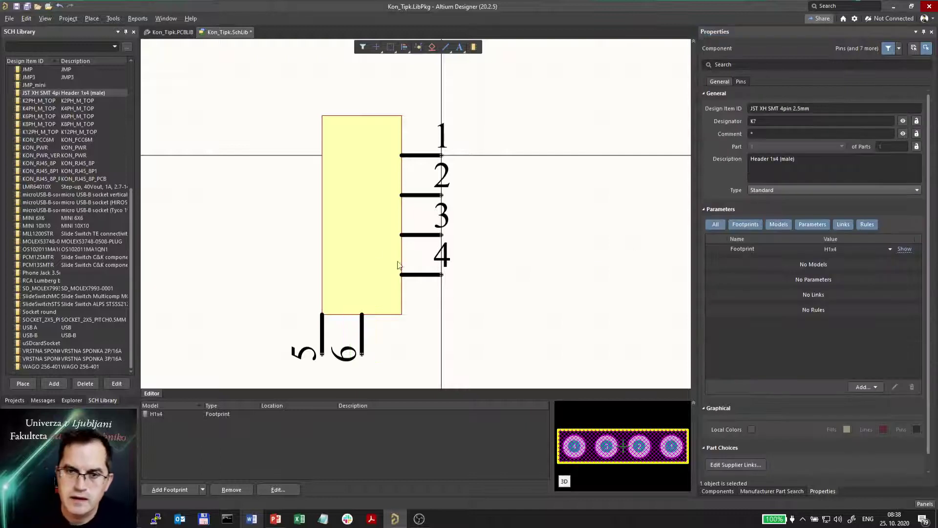
{"action": "left_click", "coordinate": [315, 213]}
{"action": "left_click_drag", "start_coordinate": [317, 215], "coordinate": [284, 212]}
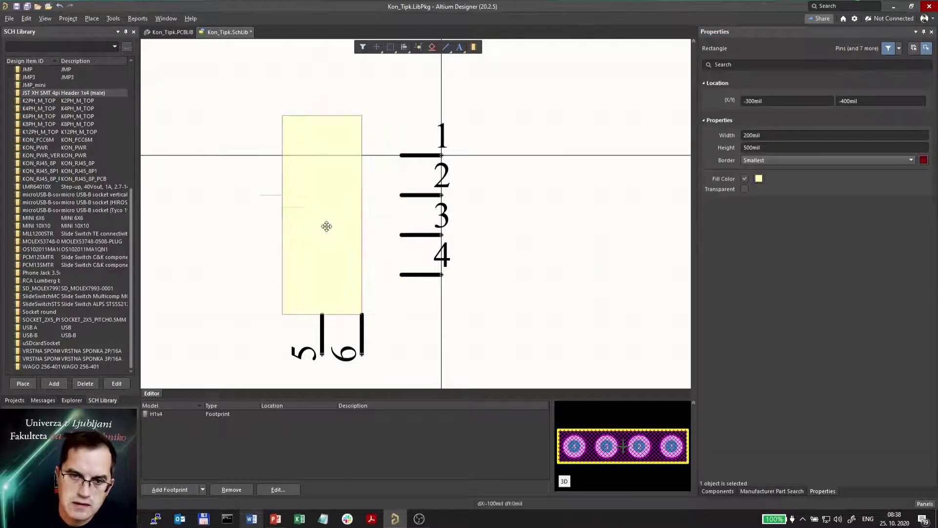
{"action": "left_click_drag", "start_coordinate": [368, 213], "coordinate": [397, 205]}
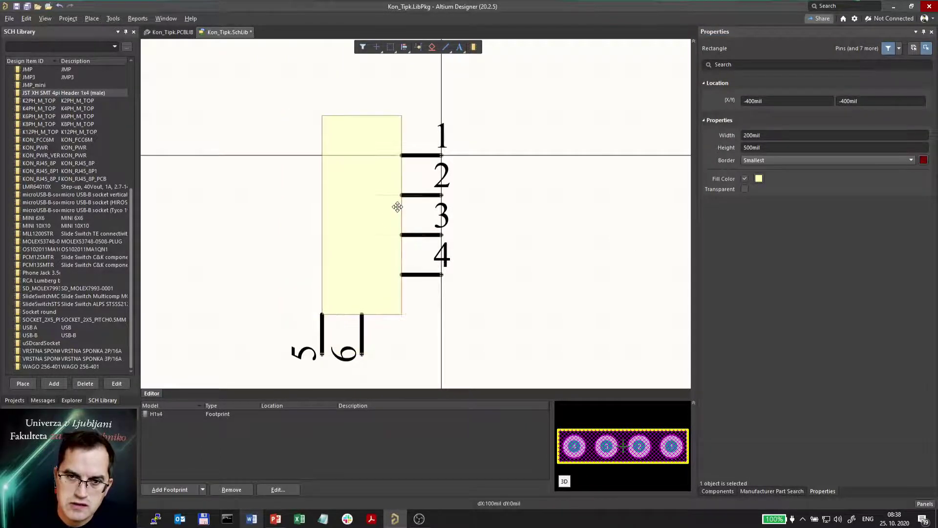
{"action": "left_click_drag", "start_coordinate": [321, 215], "coordinate": [292, 216]}
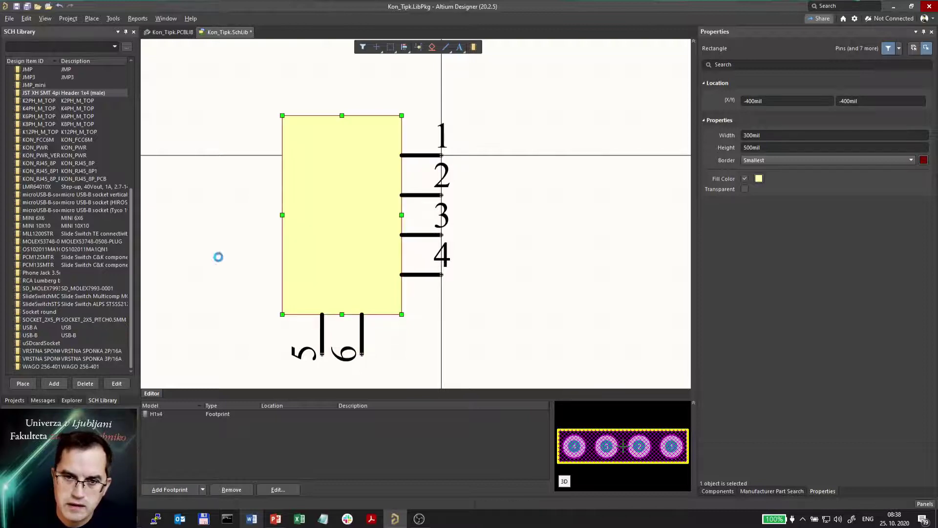
{"action": "left_click", "coordinate": [233, 348]}
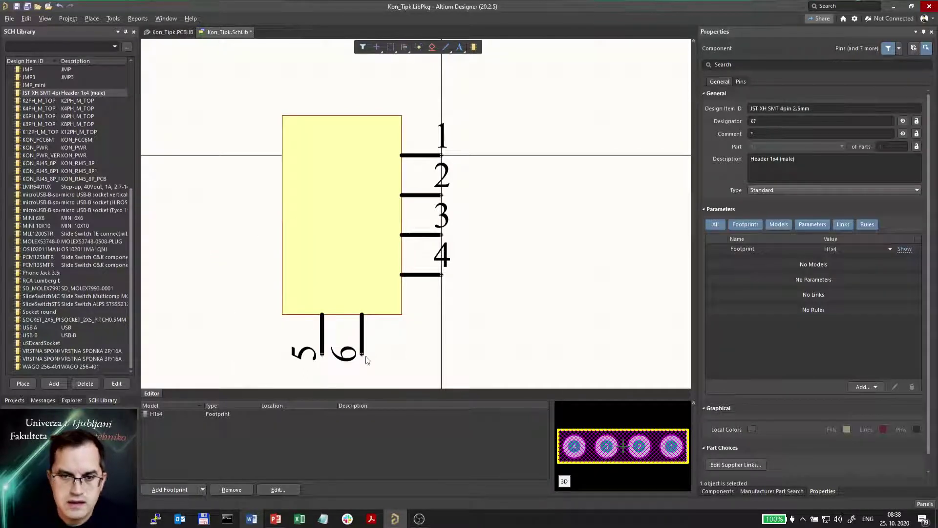
Show pin names inside the body and hide the end numbers for pins 1–6
{"action": "left_click", "coordinate": [362, 338]}
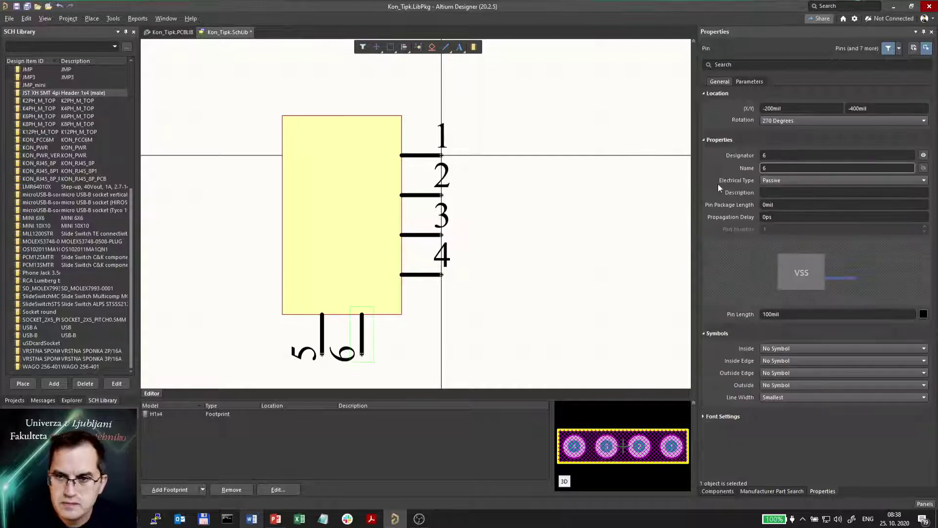
{"action": "left_click", "coordinate": [923, 168]}
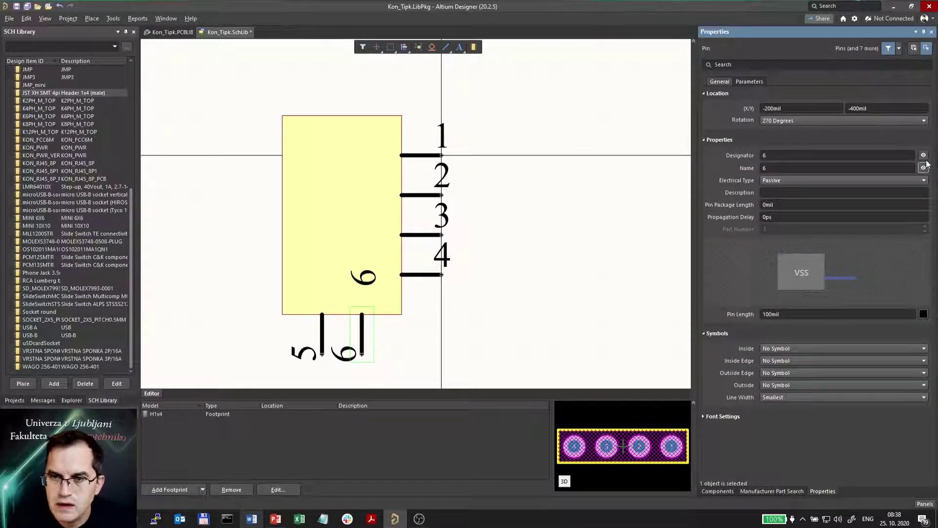
{"action": "left_click", "coordinate": [926, 157]}
{"action": "left_click", "coordinate": [322, 332]}
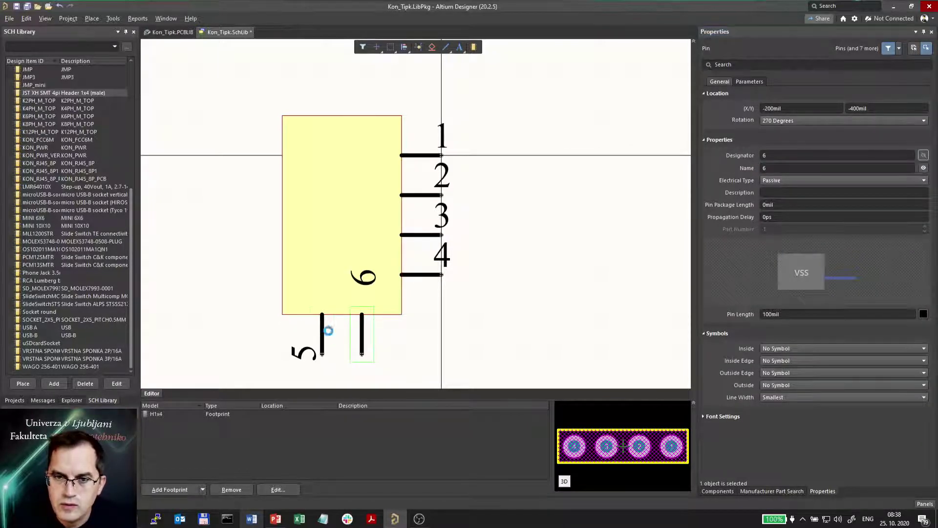
{"action": "left_click", "coordinate": [923, 168]}
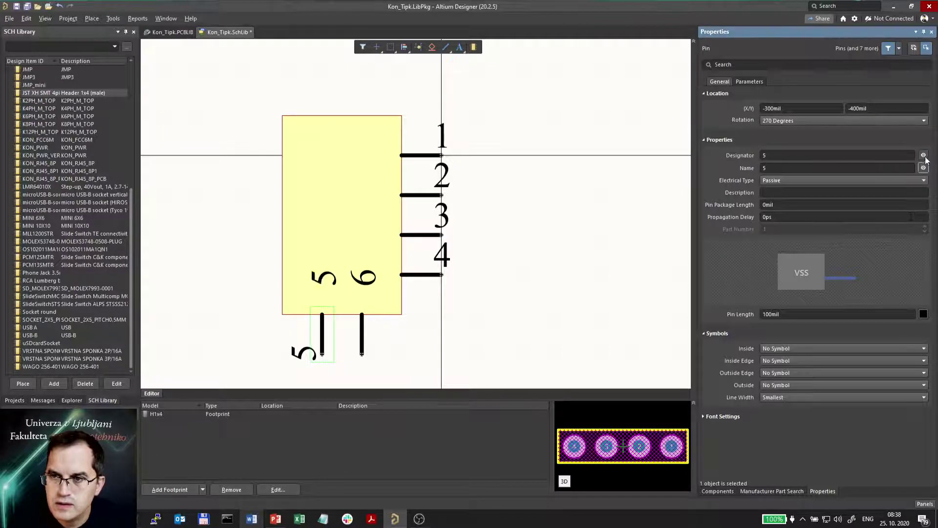
{"action": "left_click", "coordinate": [923, 155]}
{"action": "left_click_drag", "start_coordinate": [548, 299], "coordinate": [410, 140]}
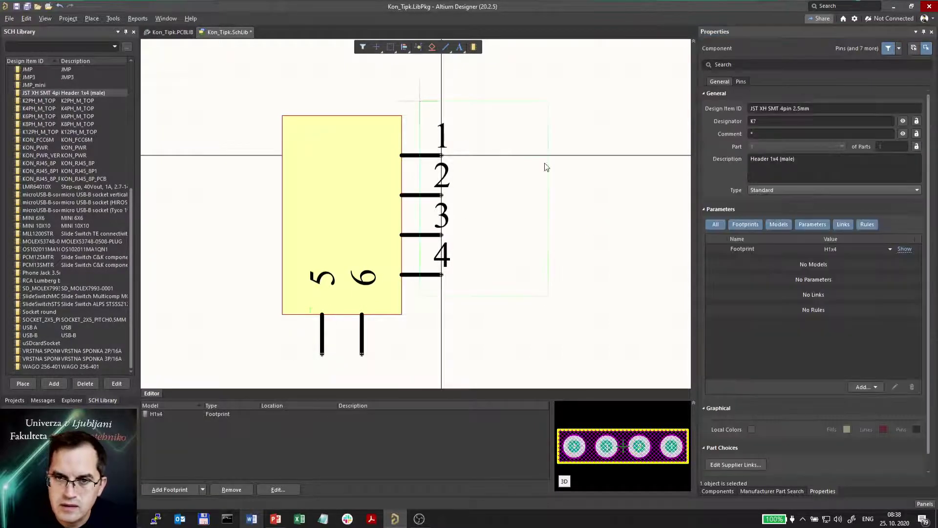
{"action": "left_click", "coordinate": [923, 154]}
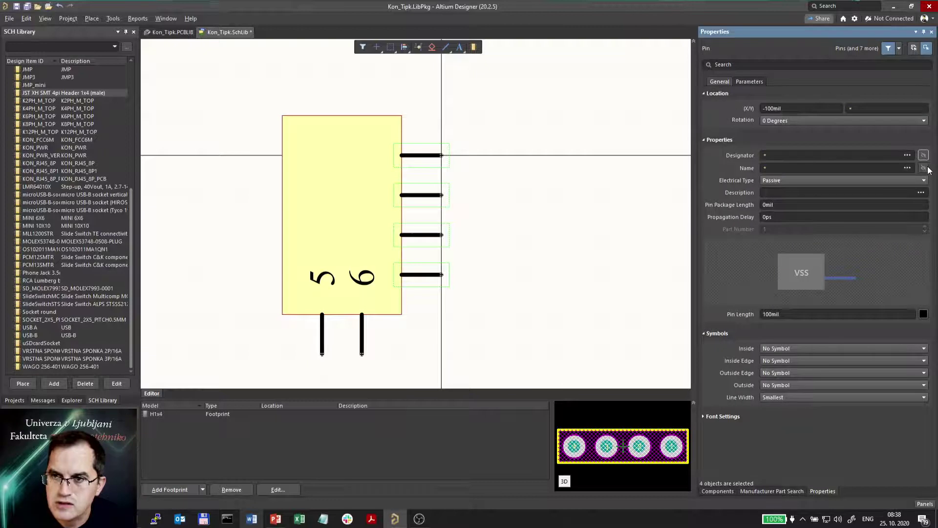
{"action": "left_click", "coordinate": [923, 168]}
{"action": "left_click", "coordinate": [390, 323]}
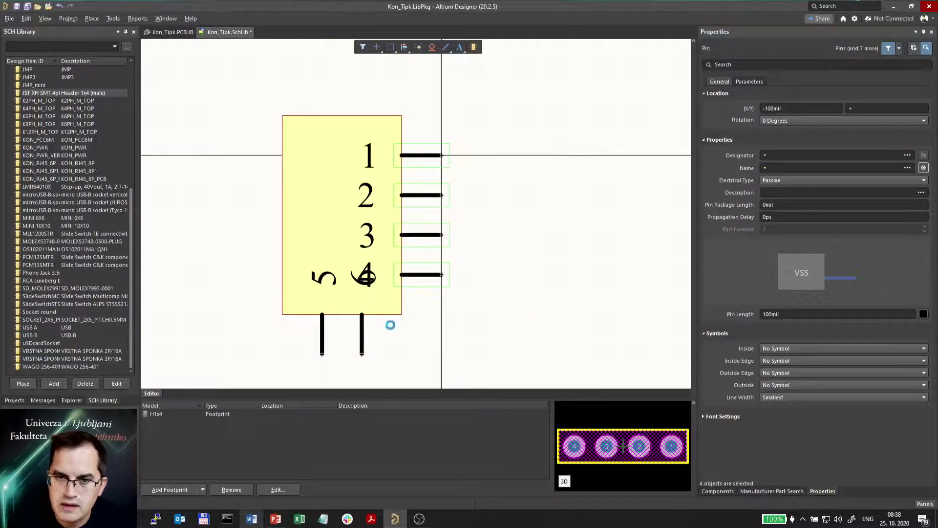
Nudge pin 5 left and hide the names of bottom pins 5 and 6
{"action": "mouse_move", "coordinate": [322, 342]}
{"action": "left_mouse_down"}
{"action": "mouse_move", "coordinate": [303, 360]}
{"action": "mouse_move", "coordinate": [323, 353]}
{"action": "left_mouse_up"}
{"action": "left_click", "coordinate": [362, 343]}
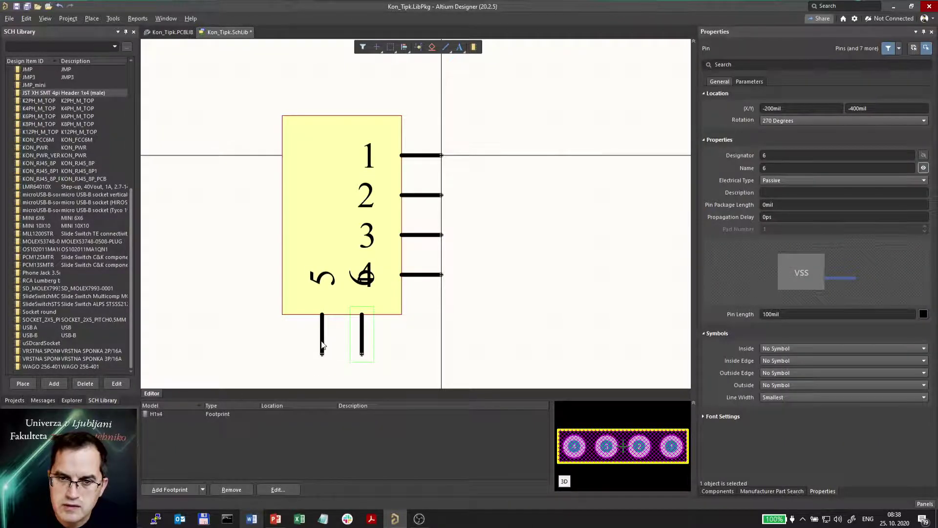
{"action": "left_click", "coordinate": [322, 345], "text": "shift"}
{"action": "left_click", "coordinate": [923, 168]}
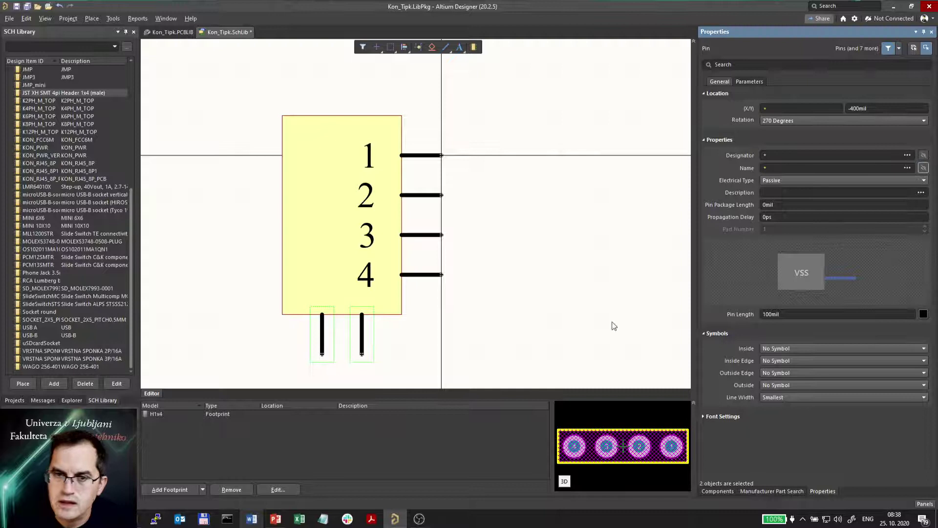
{"action": "left_click", "coordinate": [565, 288]}
{"action": "scroll", "coordinate": [543, 280], "scroll_direction": "down", "scroll_amount": 1, "text": "ctrl"}
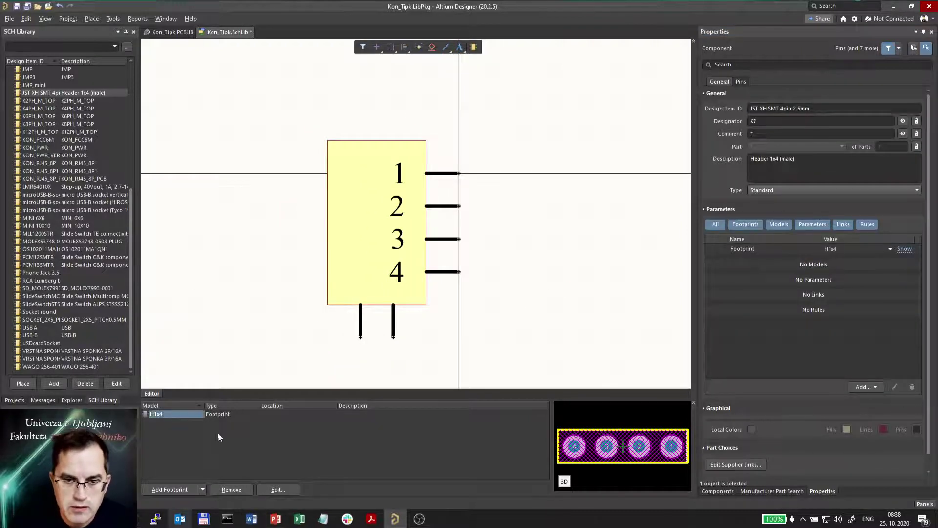
Remove the H1x4 footprint and pick JST XH SMT 4 2.5mm using the 'jst' filter
{"action": "left_click", "coordinate": [226, 490]}
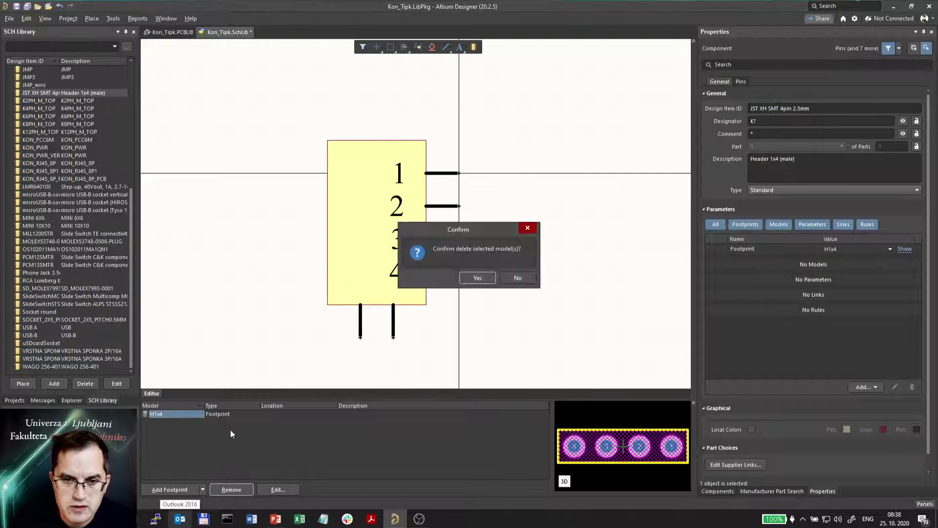
{"action": "left_click", "coordinate": [479, 277]}
{"action": "left_click", "coordinate": [193, 490]}
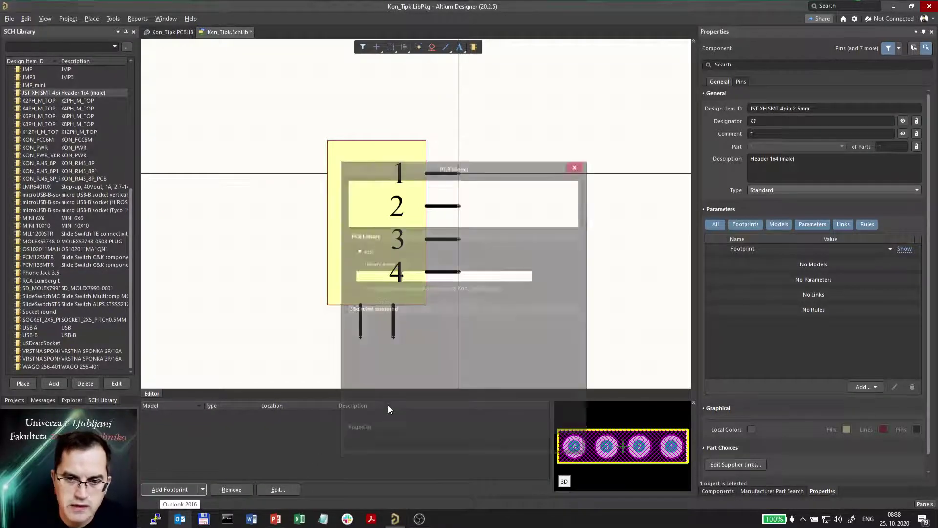
{"action": "left_click", "coordinate": [514, 200]}
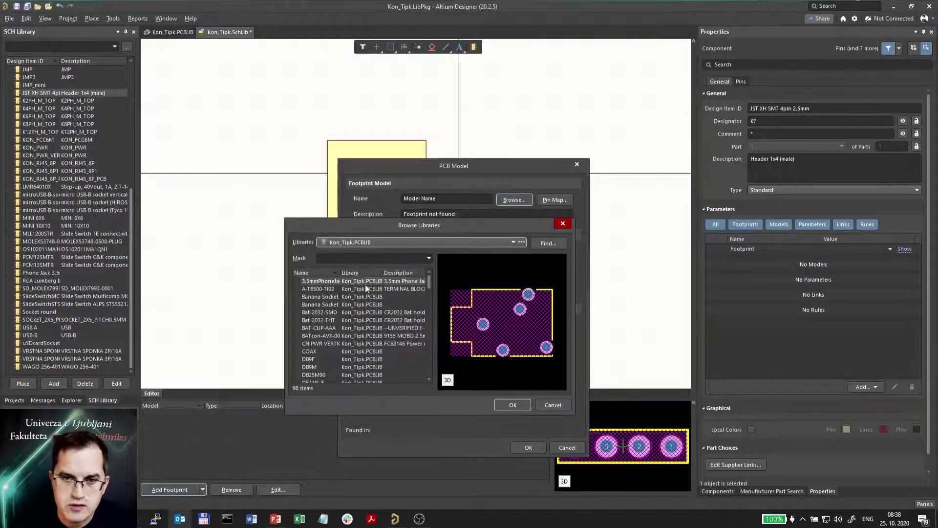
{"action": "left_click", "coordinate": [321, 288]}
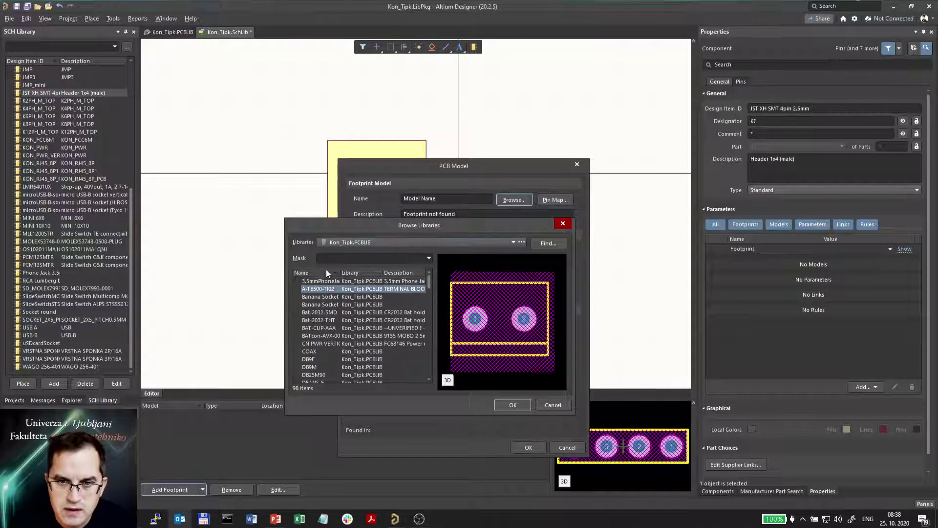
{"action": "left_click", "coordinate": [326, 258]}
{"action": "type", "text": "jst"}
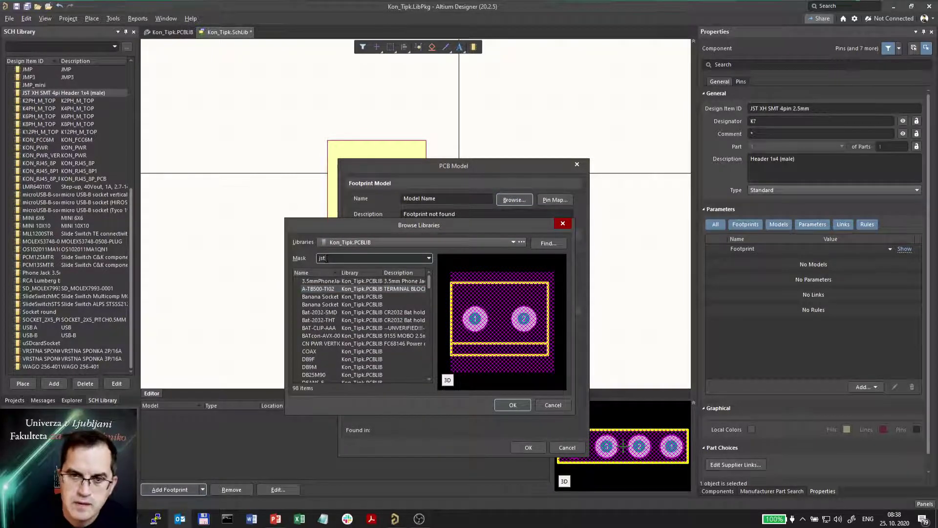
{"action": "left_click", "coordinate": [310, 281]}
{"action": "key", "text": "Return"}
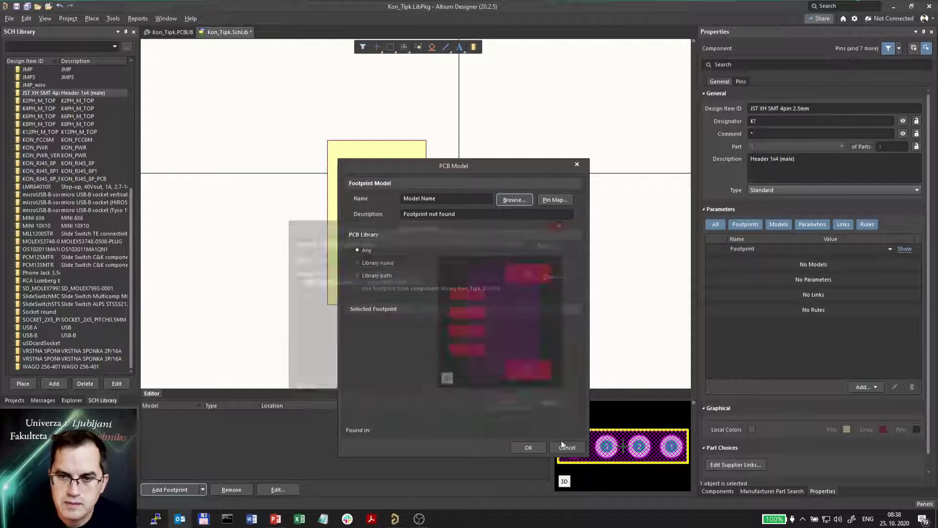
Confirm the one-to-one pin map, link the footprint, and check pins 3, 4 and 6
{"action": "left_click", "coordinate": [555, 199]}
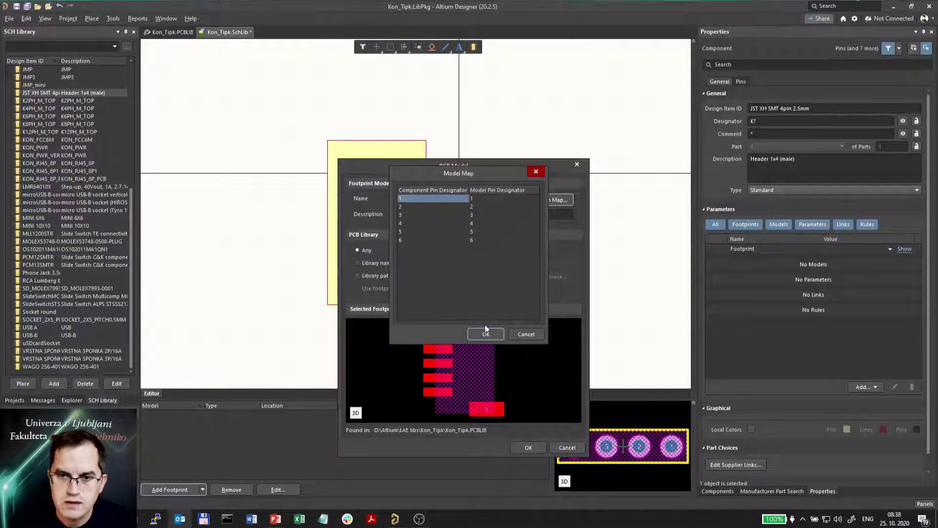
{"action": "left_click", "coordinate": [485, 331]}
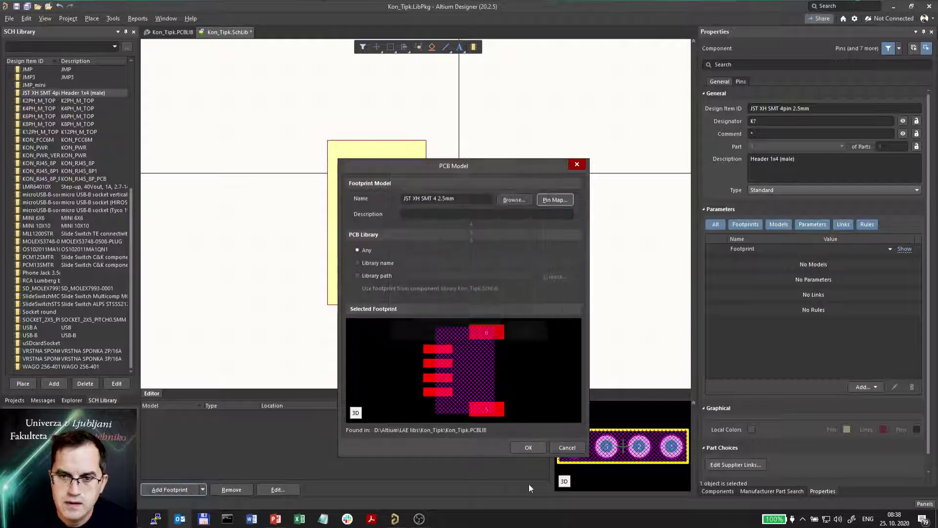
{"action": "left_click", "coordinate": [528, 445]}
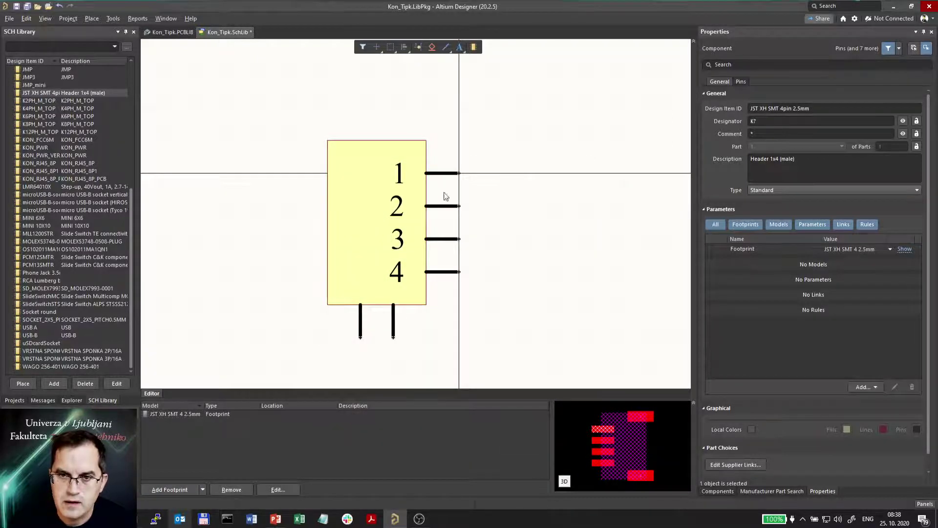
{"action": "left_click", "coordinate": [445, 204]}
{"action": "left_click", "coordinate": [449, 238]}
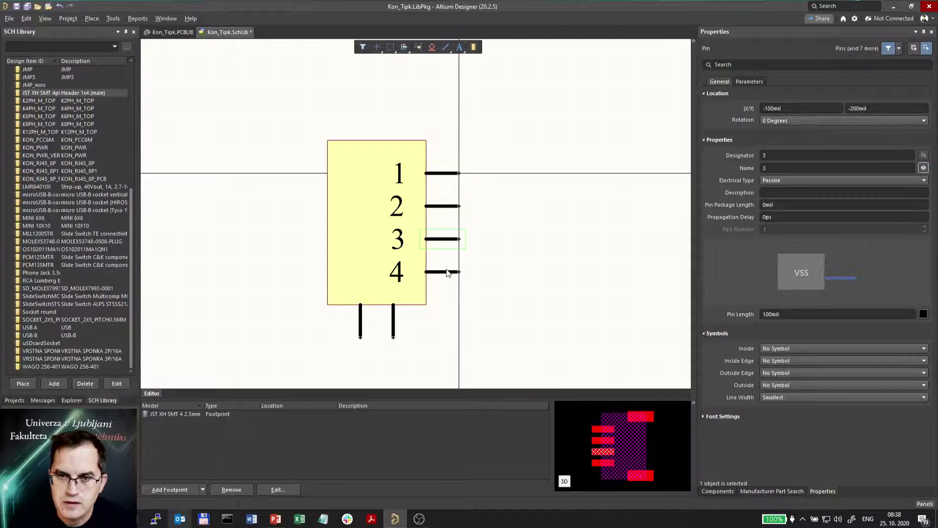
{"action": "left_click", "coordinate": [446, 273]}
{"action": "left_click", "coordinate": [395, 321]}
{"action": "left_click", "coordinate": [342, 357]}
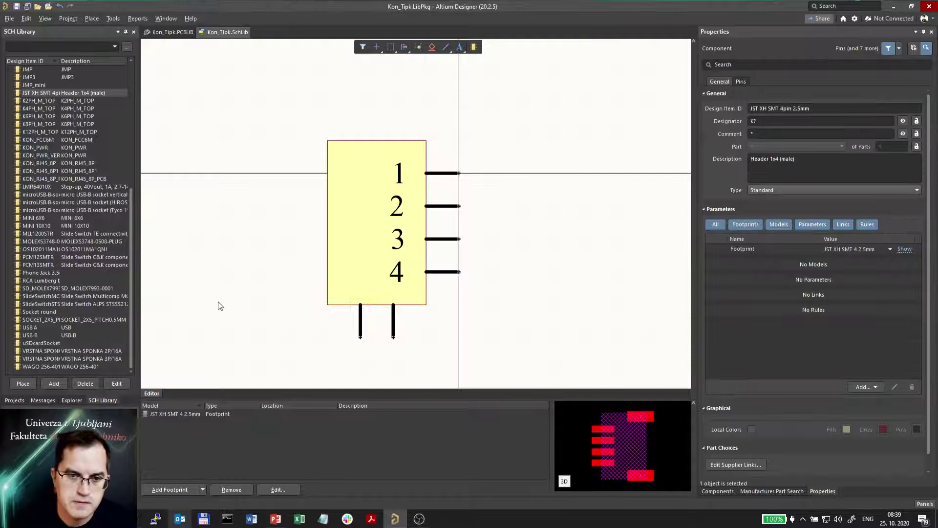
Save the Sheet1 schematic created while placing the JST component
{"action": "left_click", "coordinate": [34, 383]}
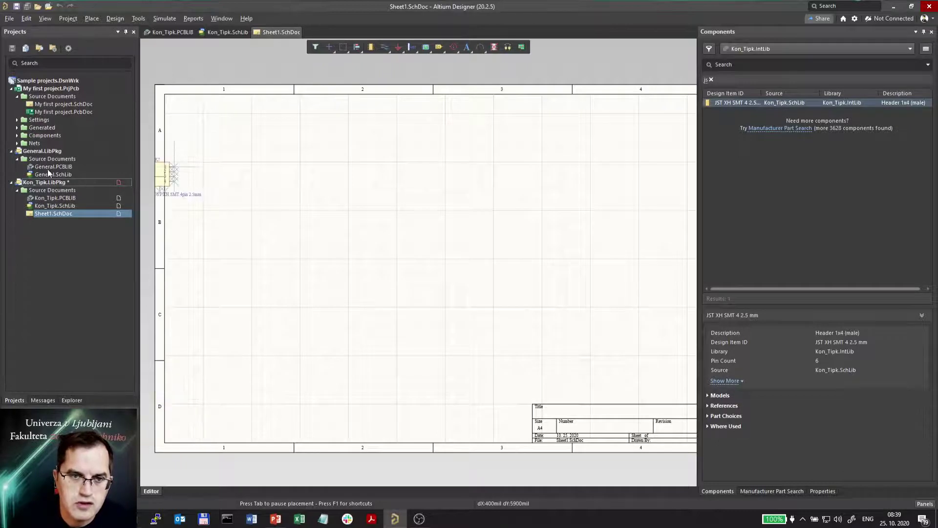
{"action": "right_click", "coordinate": [55, 182]}
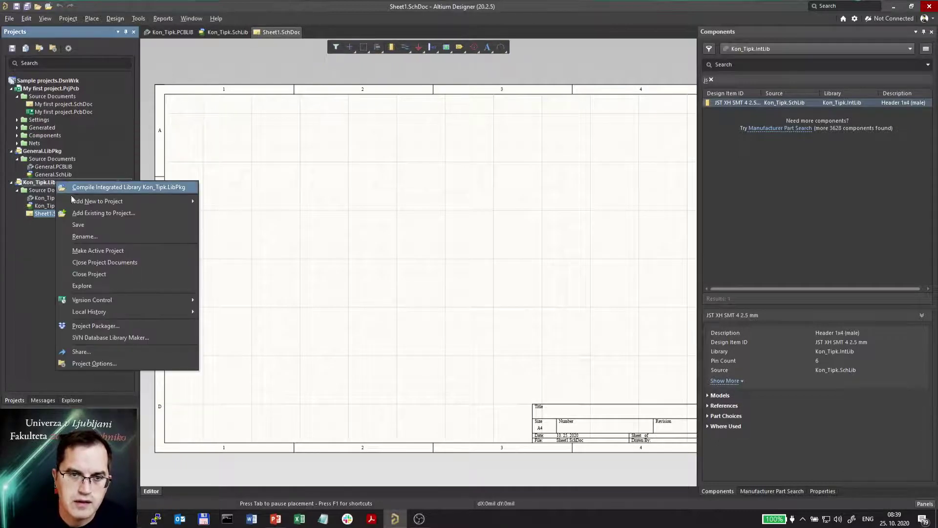
{"action": "left_click", "coordinate": [87, 225]}
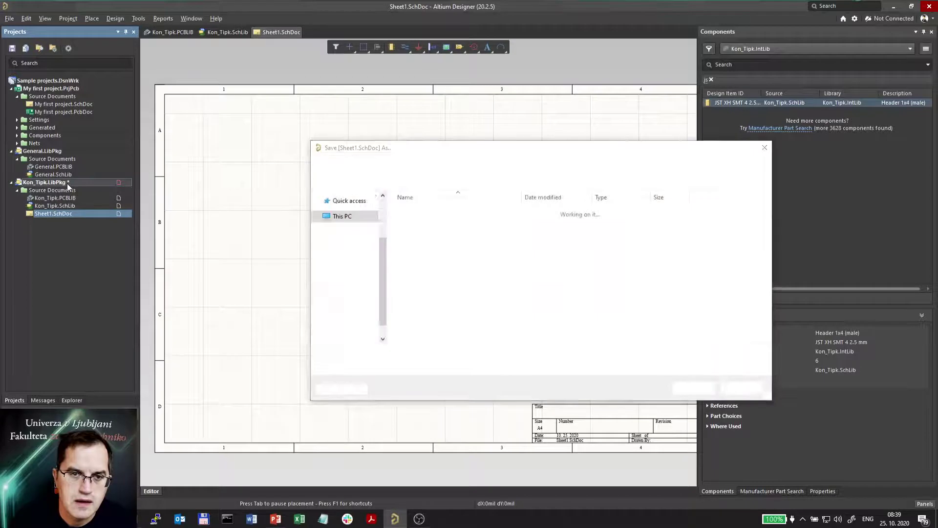
{"action": "left_click", "coordinate": [688, 388]}
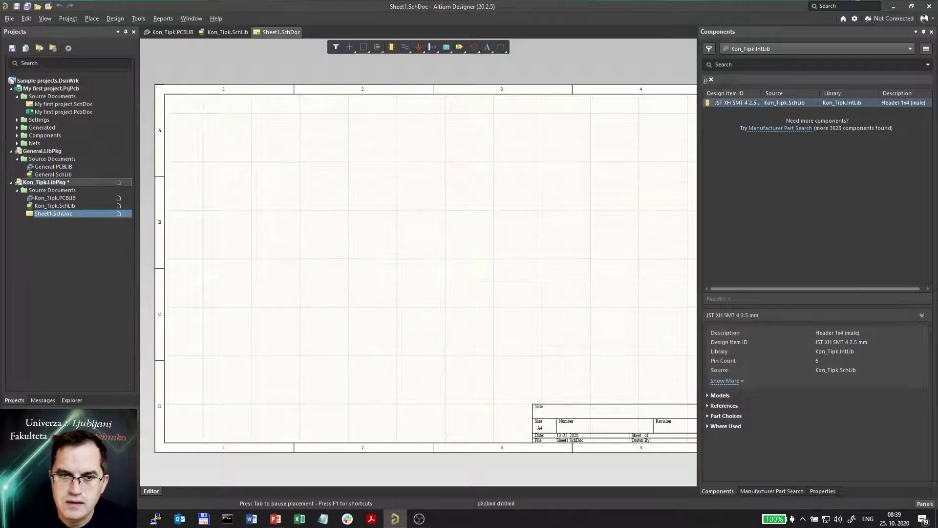
Close Sheet1 and compile Kon_Tipk.LibPkg into its integrated library
{"action": "right_click", "coordinate": [68, 216]}
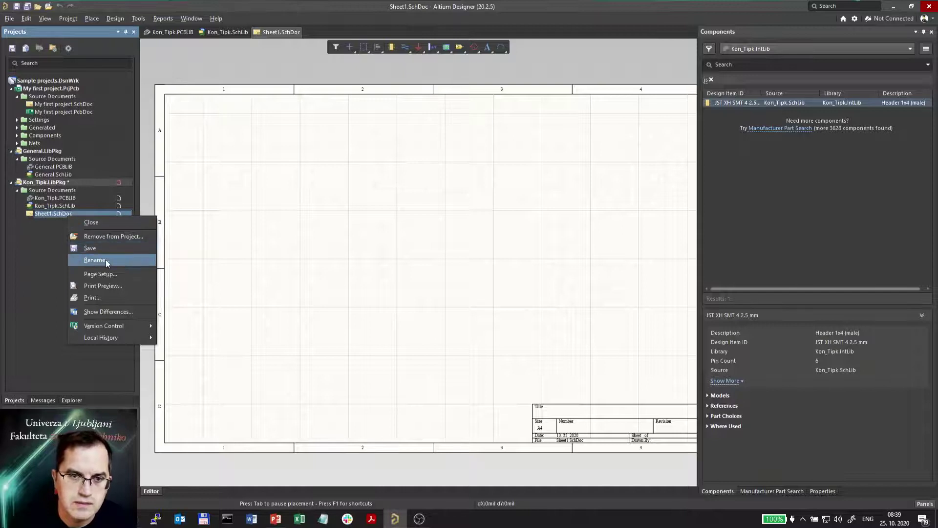
{"action": "left_click", "coordinate": [100, 226]}
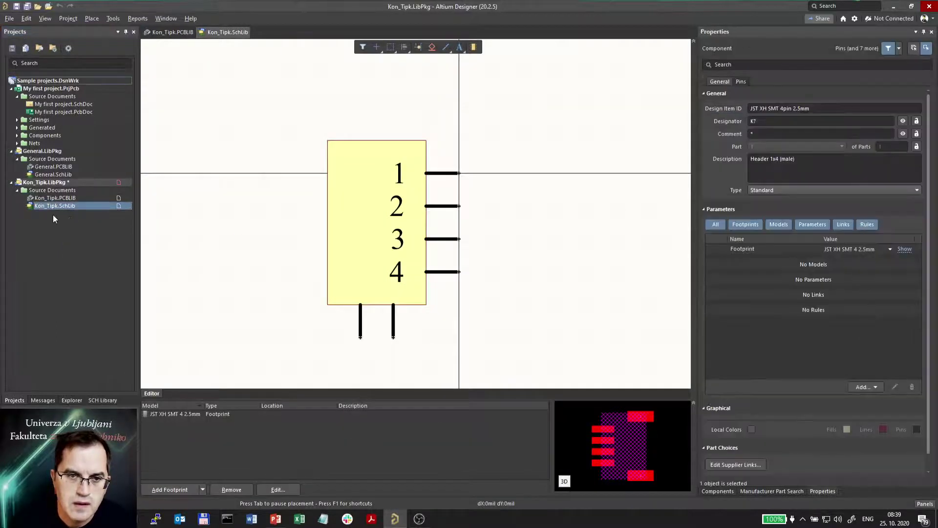
{"action": "right_click", "coordinate": [49, 183]}
{"action": "left_click", "coordinate": [88, 187]}
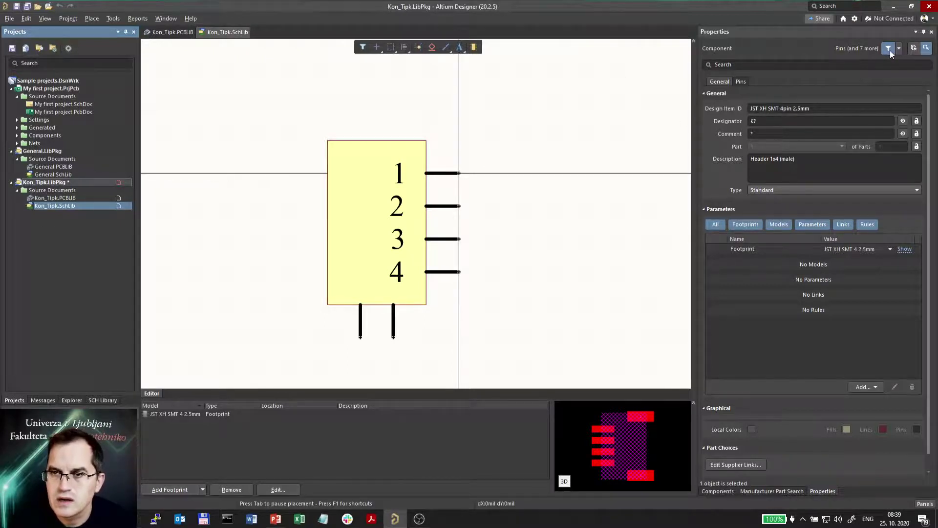
{"action": "left_click", "coordinate": [718, 492]}
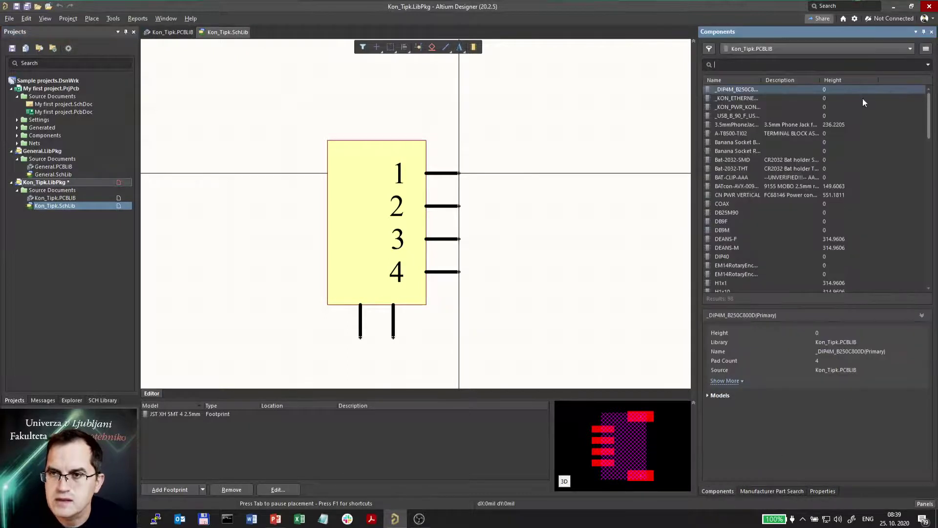
{"action": "left_click", "coordinate": [925, 49]}
{"action": "left_click", "coordinate": [865, 62]}
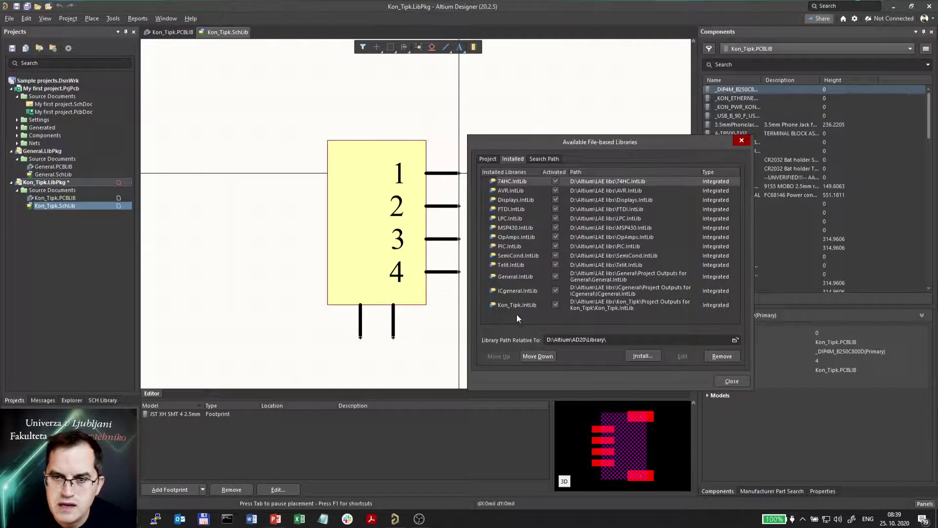
{"action": "left_click", "coordinate": [511, 302]}
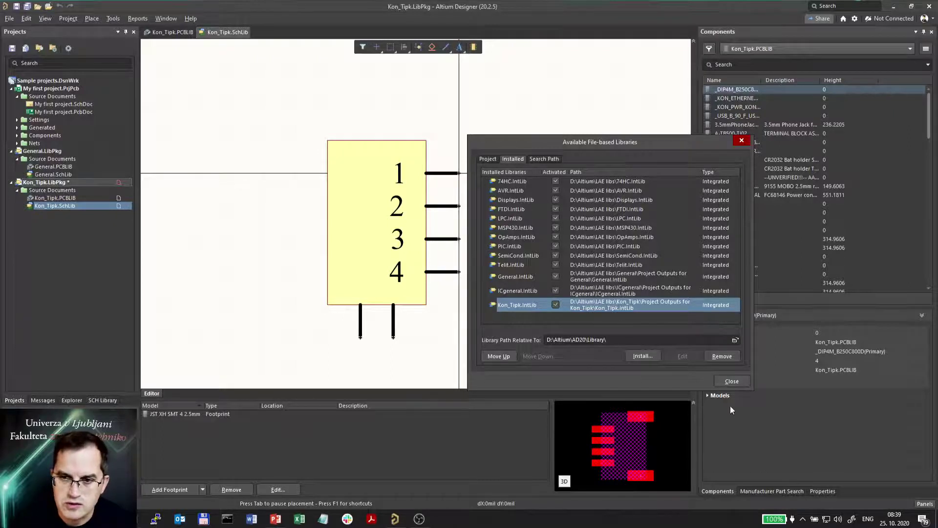
{"action": "left_click", "coordinate": [727, 383]}
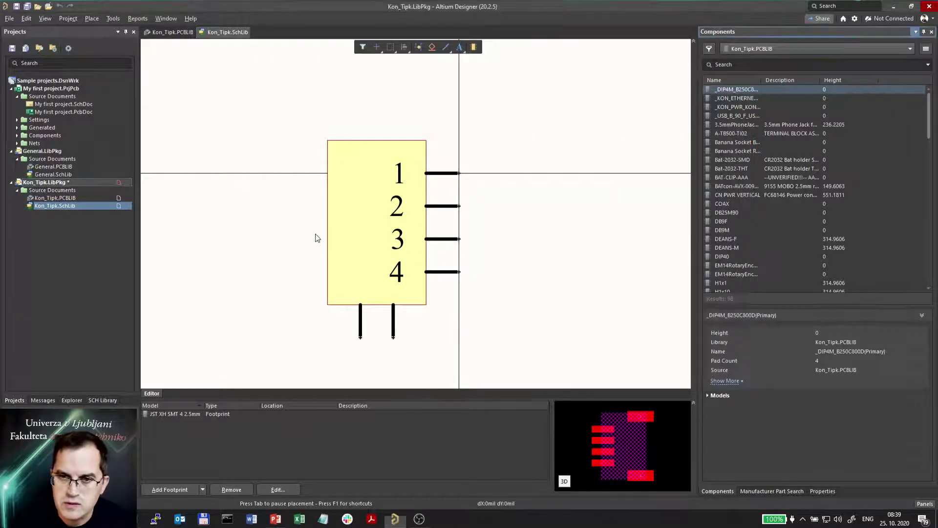
Open the My first project schematic and search Kon_Tipk.IntLib components for 'ja'
{"action": "double_click", "coordinate": [61, 104]}
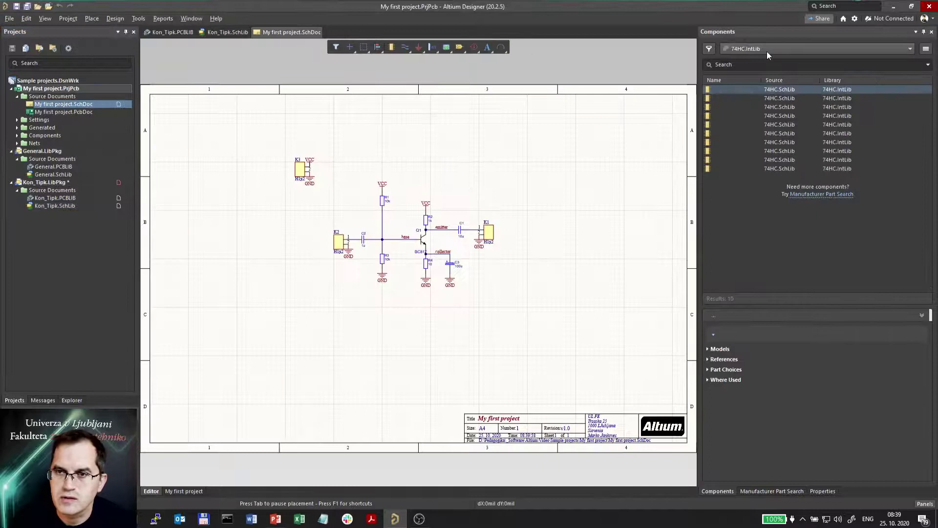
{"action": "left_click", "coordinate": [766, 49]}
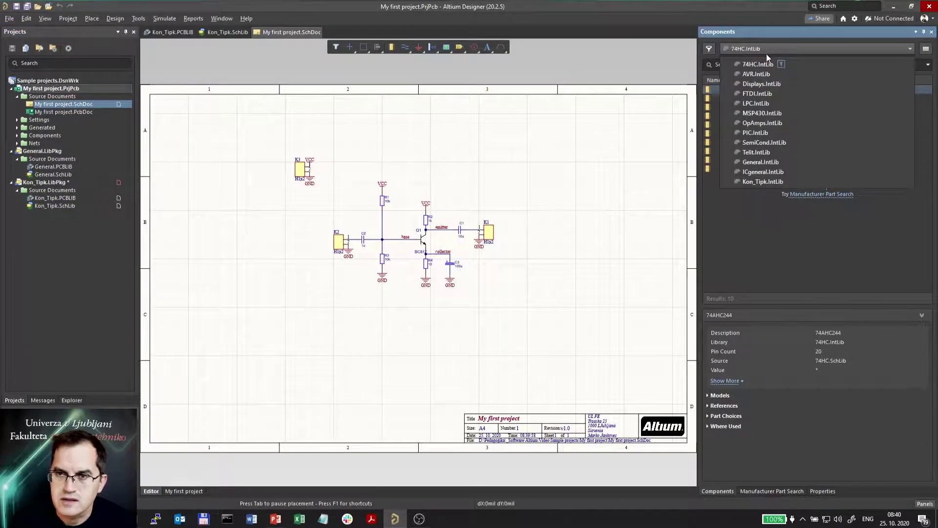
{"action": "left_click", "coordinate": [774, 182]}
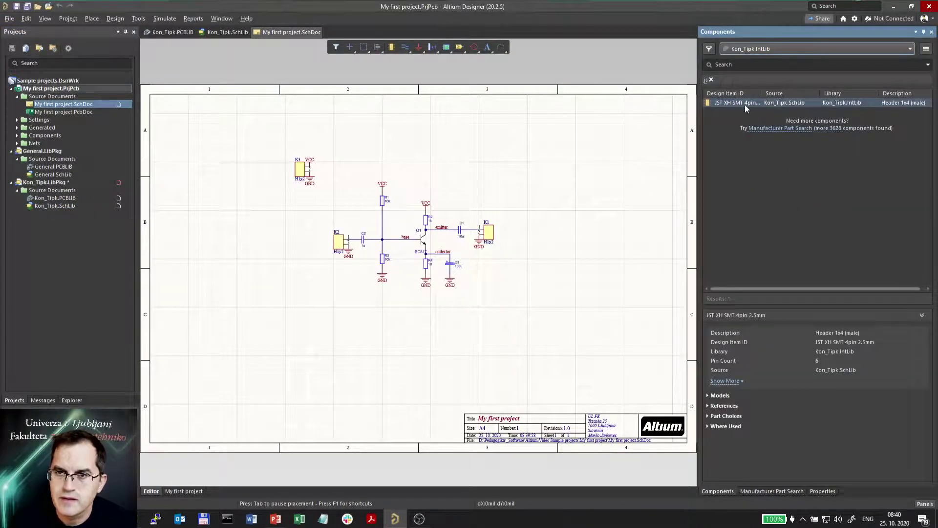
{"action": "left_click", "coordinate": [738, 65]}
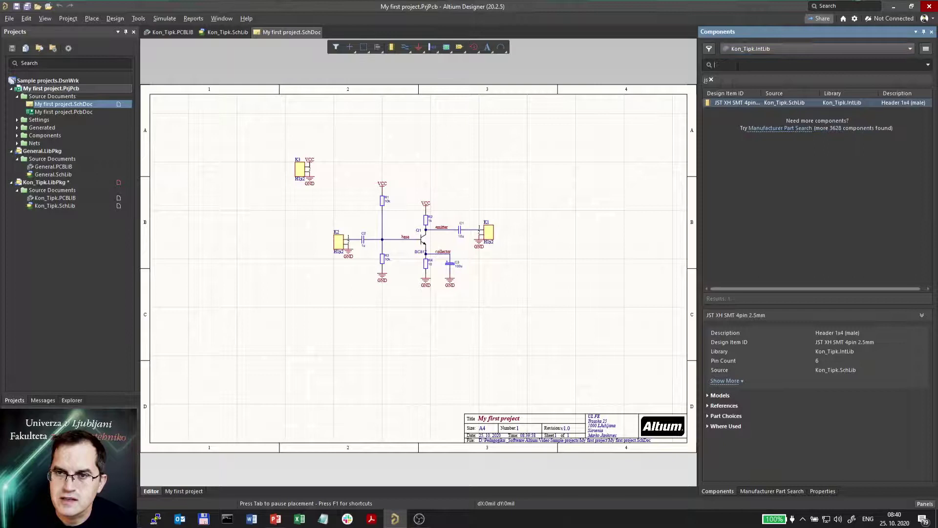
{"action": "left_click", "coordinate": [712, 80]}
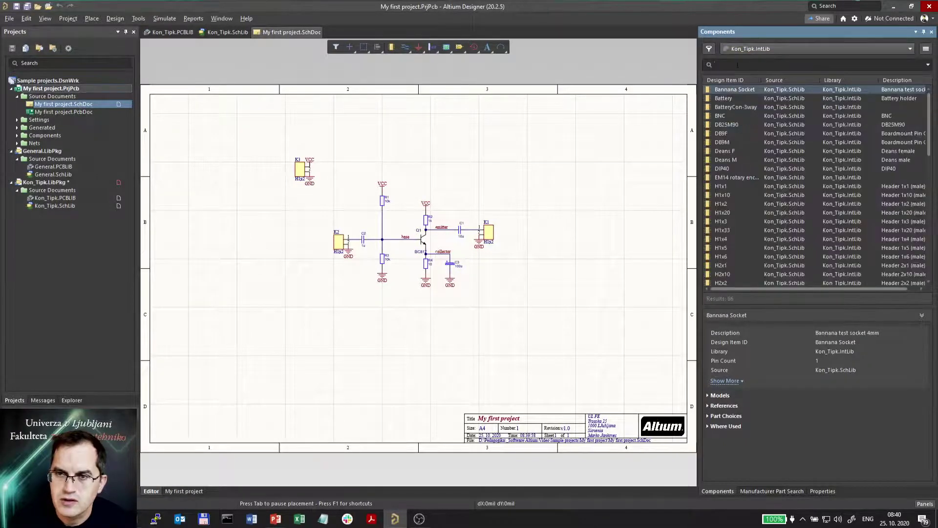
{"action": "type", "text": "ja"}
{"action": "key", "text": "Return"}
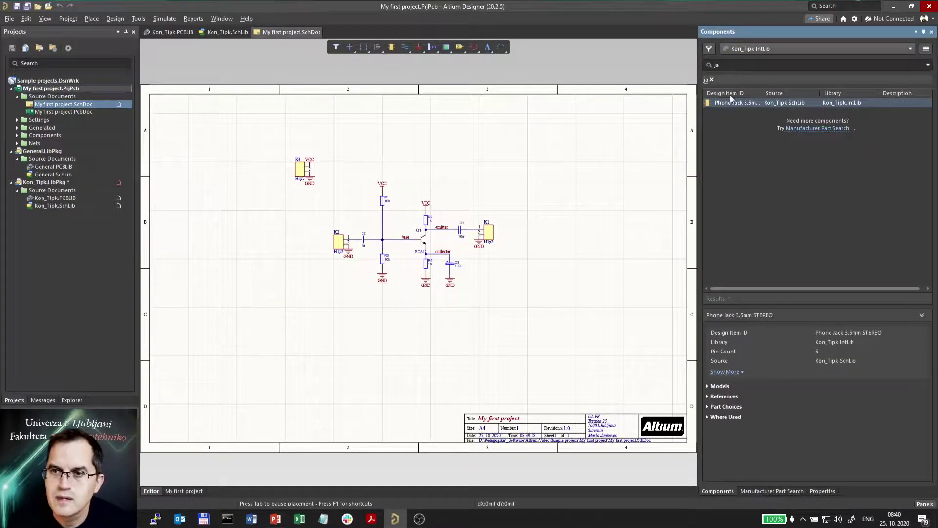
Place the JST XH SMT 4pin 2.5mm connector right of the circuit, then open the project PCB
{"action": "double_click", "coordinate": [735, 102]}
{"action": "key", "text": "Escape"}
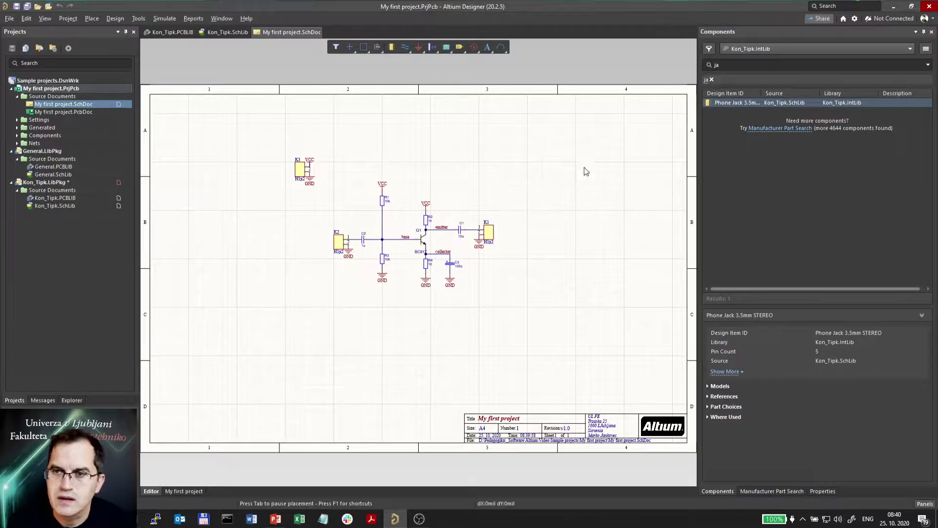
{"action": "left_click", "coordinate": [730, 65]}
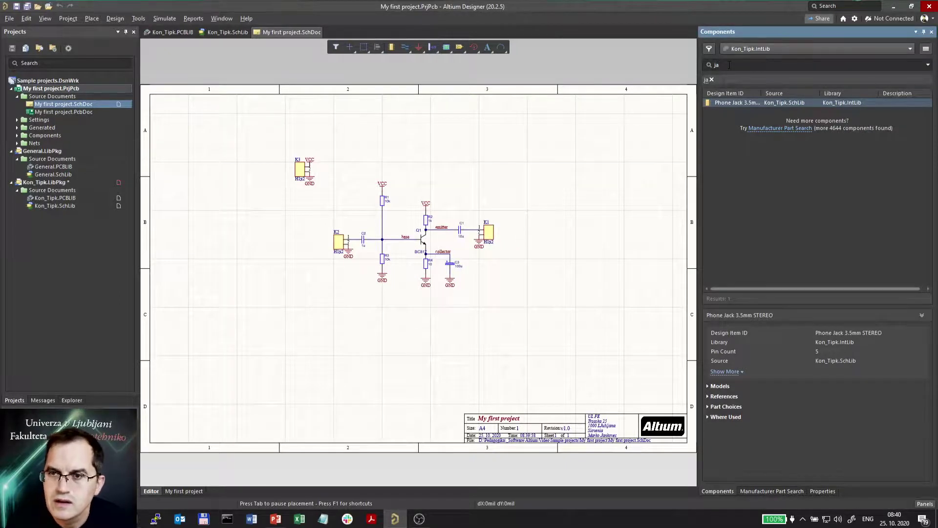
{"action": "type", "text": "st"}
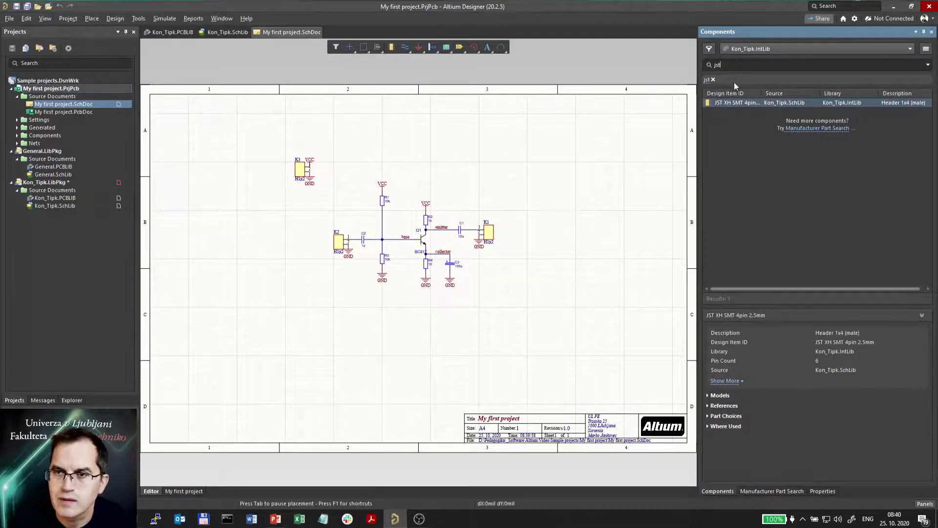
{"action": "double_click", "coordinate": [735, 103]}
{"action": "left_click", "coordinate": [547, 190]}
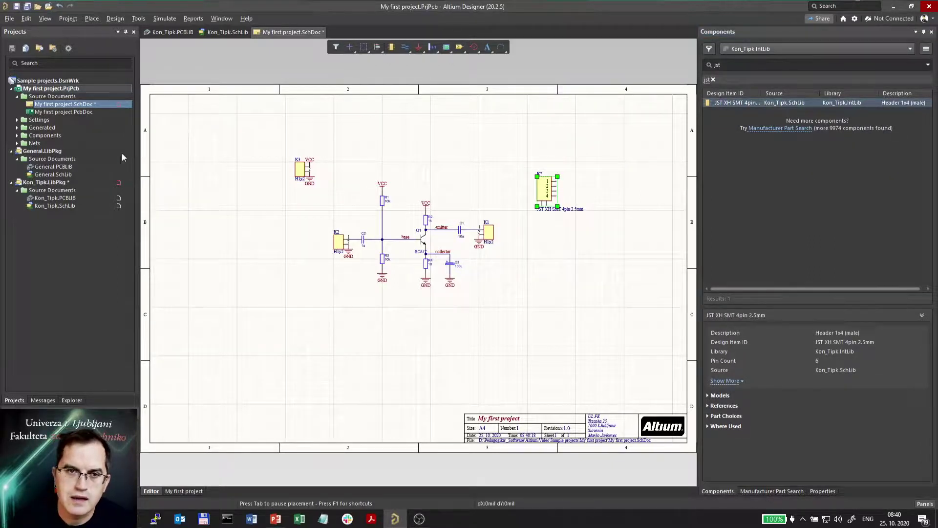
{"action": "left_click", "coordinate": [85, 113]}
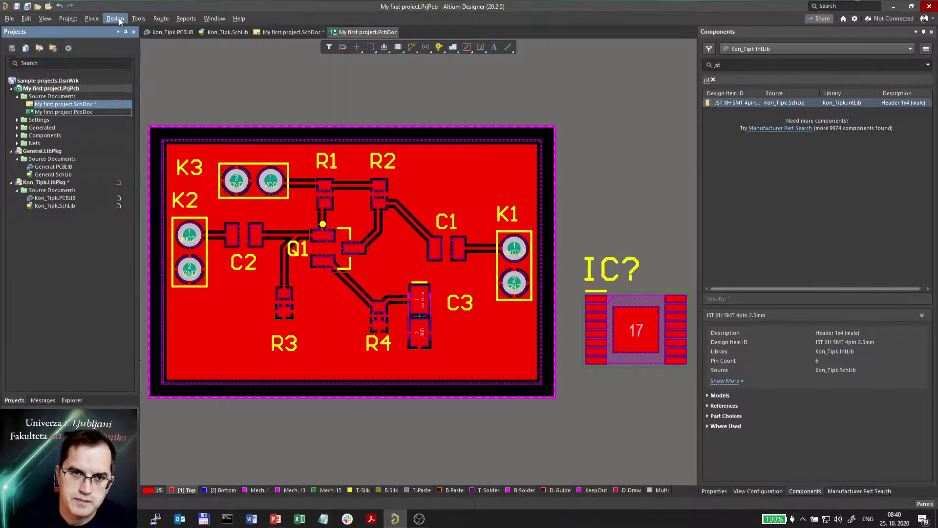
Import changes from My first project.PrjPcb with automatic component links and execute the ECO
{"action": "left_click", "coordinate": [115, 18]}
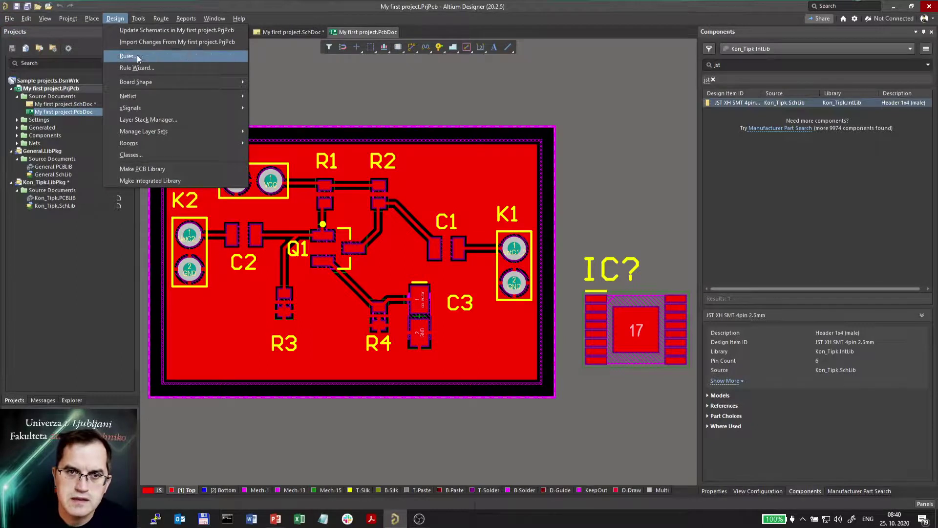
{"action": "left_click", "coordinate": [195, 91]}
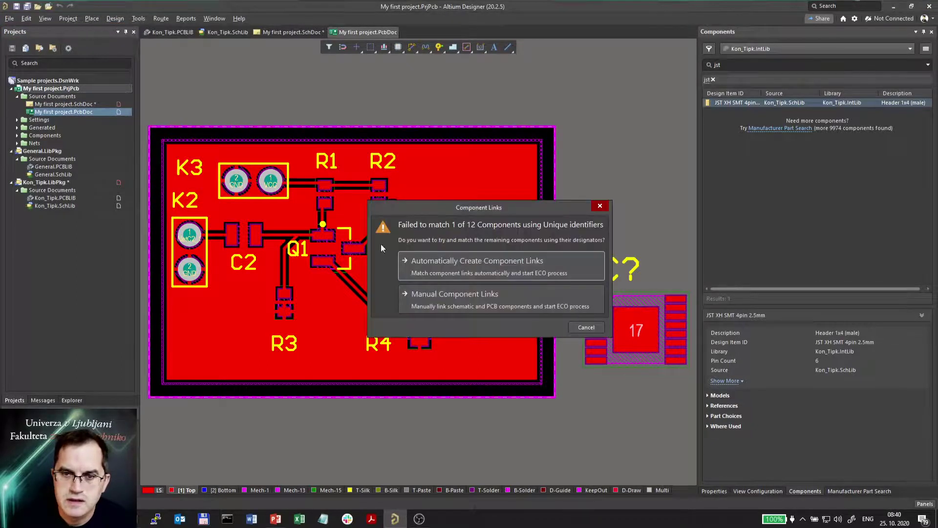
{"action": "left_click", "coordinate": [458, 275]}
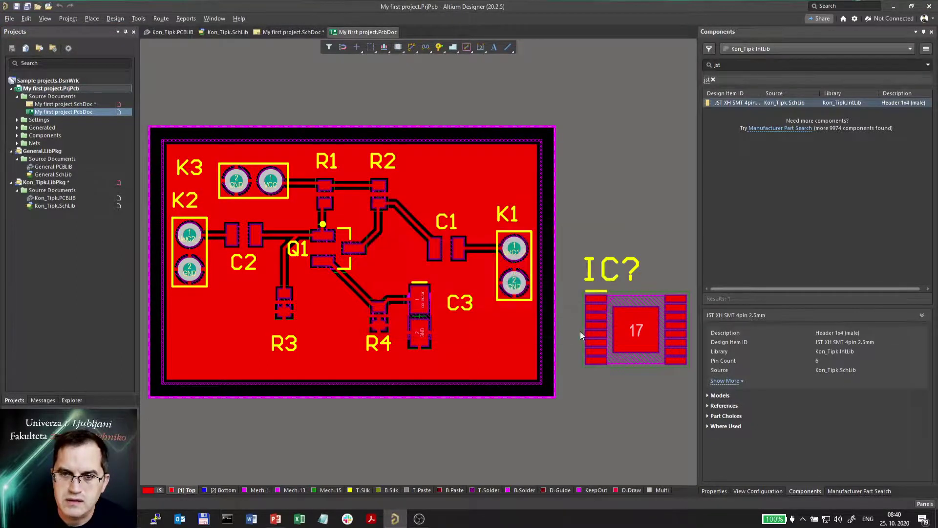
{"action": "left_click", "coordinate": [544, 285]}
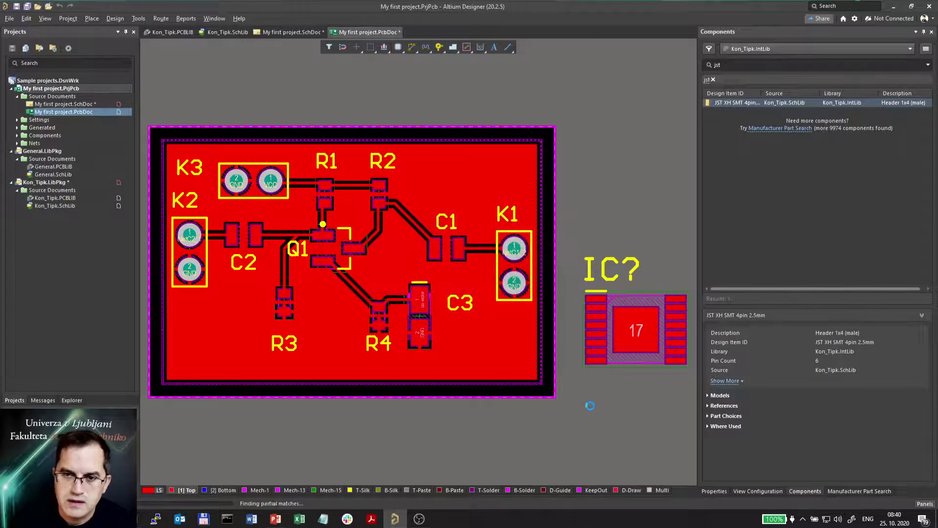
{"action": "left_click", "coordinate": [288, 482]}
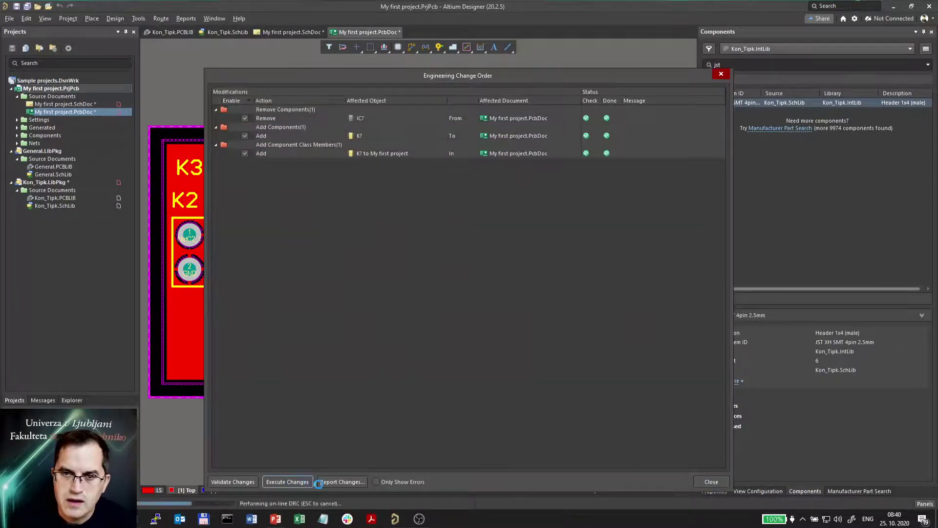
{"action": "left_click", "coordinate": [715, 483]}
{"action": "scroll", "coordinate": [510, 359], "scroll_direction": "down", "scroll_amount": 2, "text": "ctrl"}
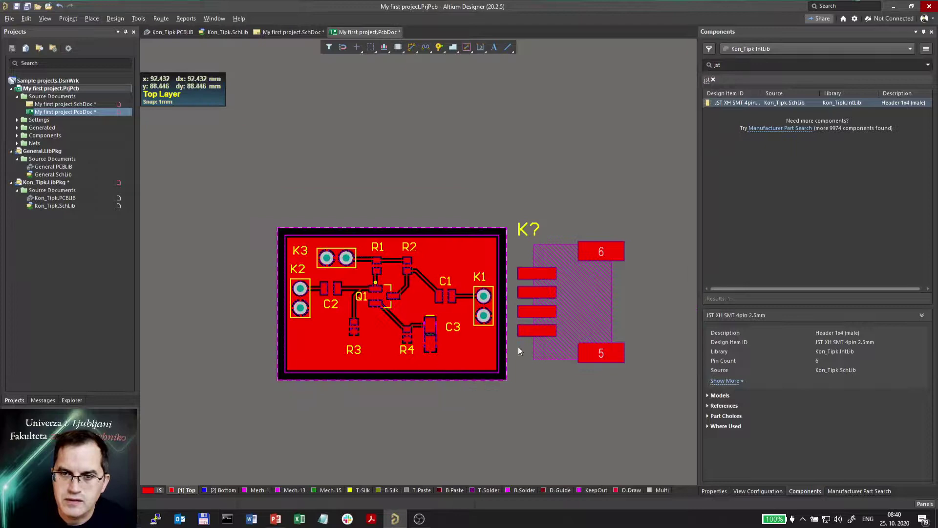
{"action": "left_click_drag", "start_coordinate": [572, 296], "coordinate": [573, 297]}
{"action": "left_click", "coordinate": [555, 331]}
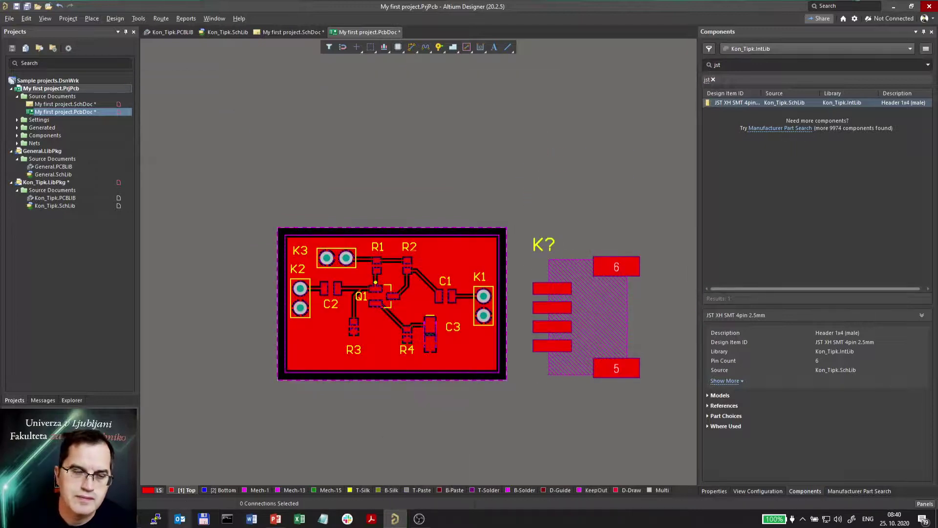